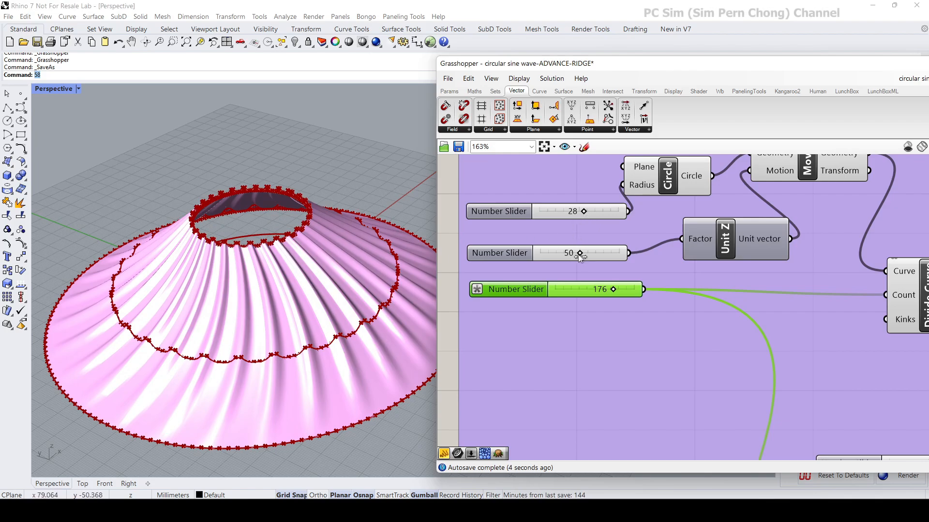
- Lower the finished ridge model's top circle by setting the Unit Z factor slider to 37
mouse_move(579, 252)
left_mouse_down()
mouse_move(561, 253)
mouse_move(574, 253)
left_mouse_up()
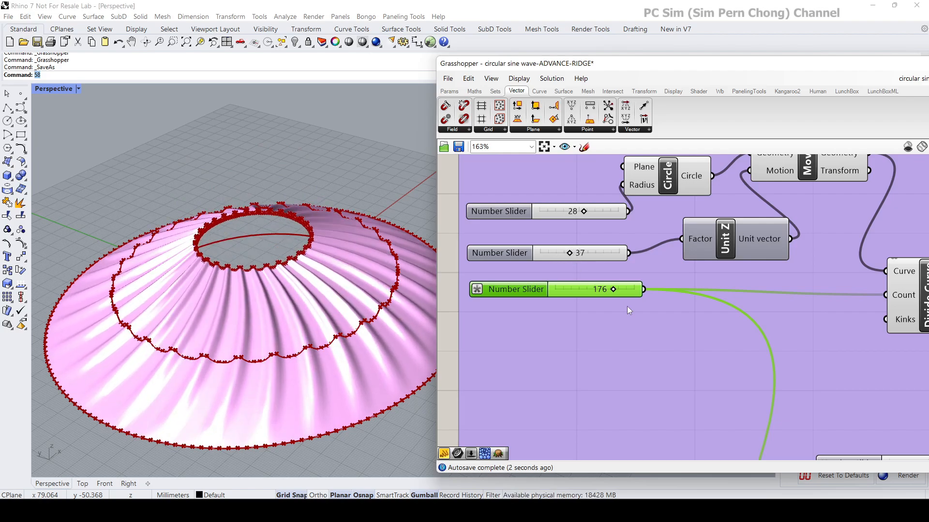
mouse_move(613, 290)
left_mouse_down()
mouse_move(594, 291)
mouse_move(613, 290)
left_mouse_up()
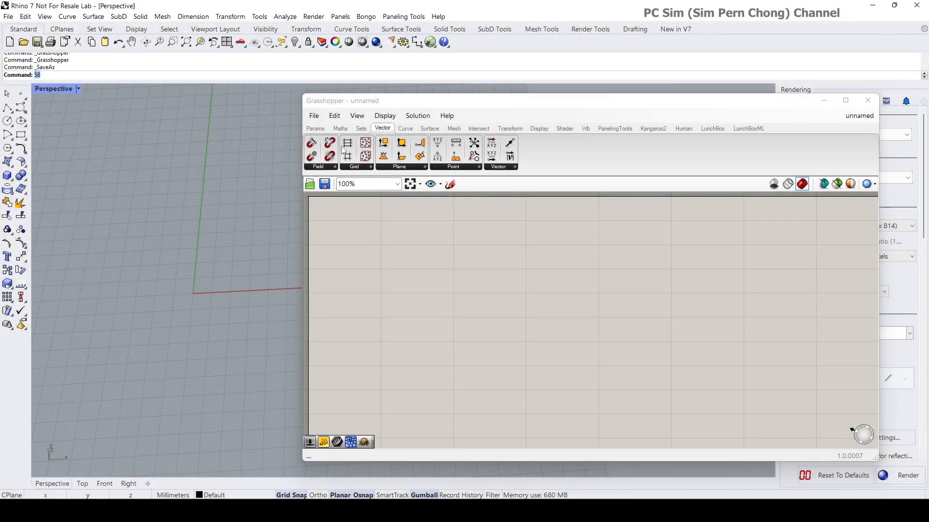
- Add a Circle component with plane and radius inputs to the empty canvas
left_click(405, 128)
left_click(460, 168)
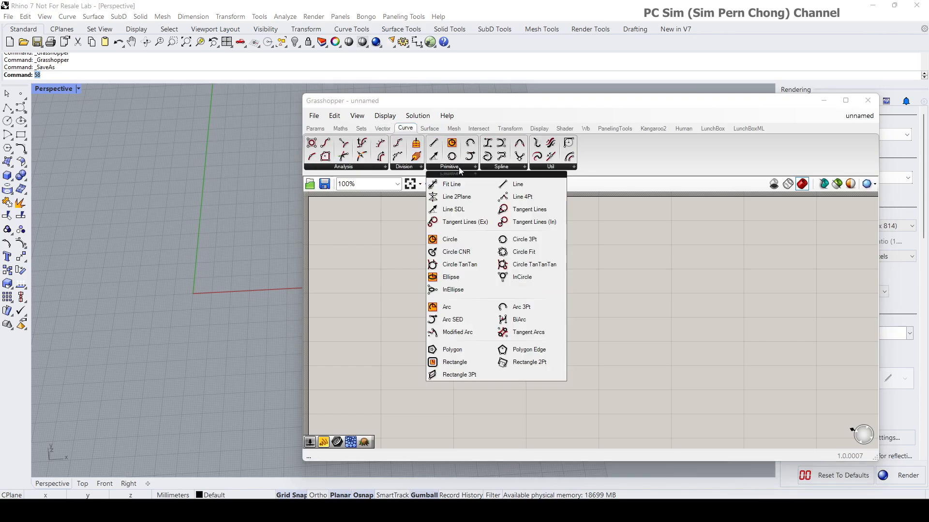
left_click_drag(445, 238, 527, 287)
scroll(475, 308, "up", 4)
- Add a number slider with the value 50 and connect it to the Circle component's Radius input
double_click(408, 297)
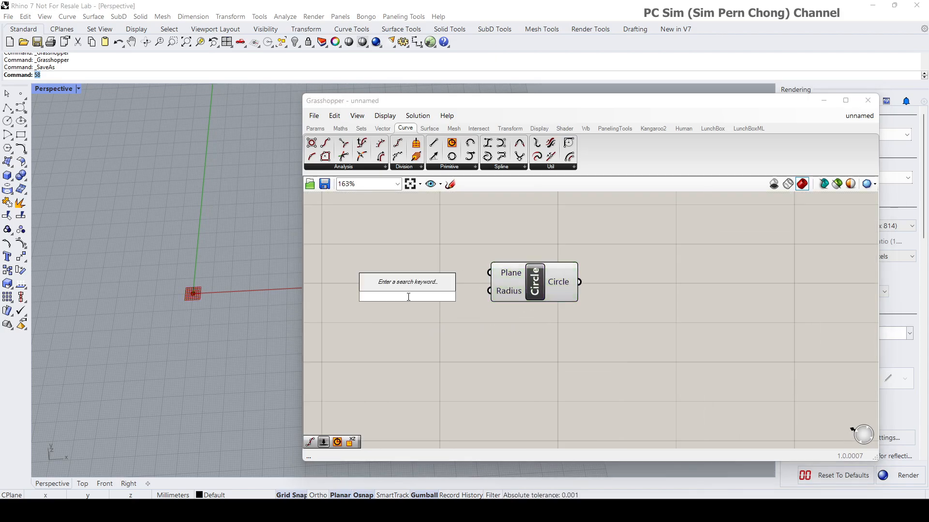
type("50")
key("Return")
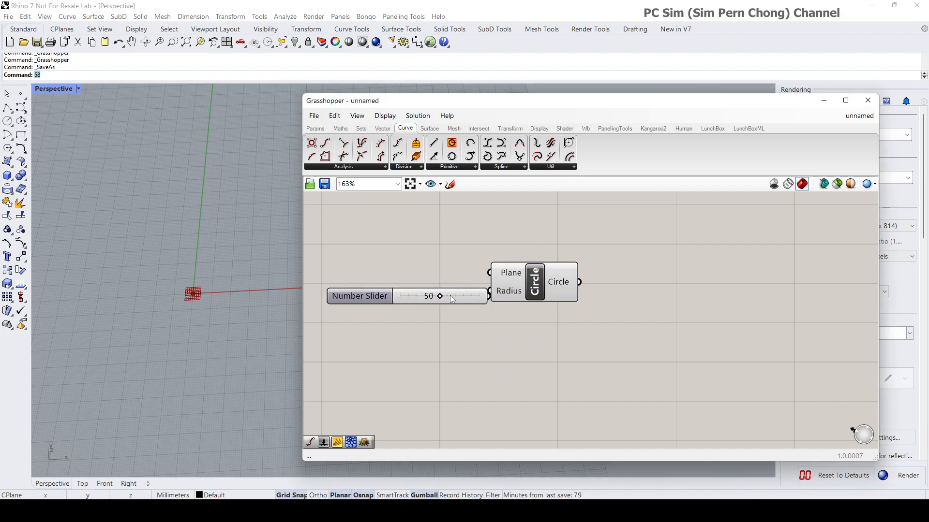
mouse_move(452, 300)
left_mouse_down()
mouse_move(412, 299)
mouse_move(487, 291)
left_mouse_up()
scroll(224, 295, "down", 2)
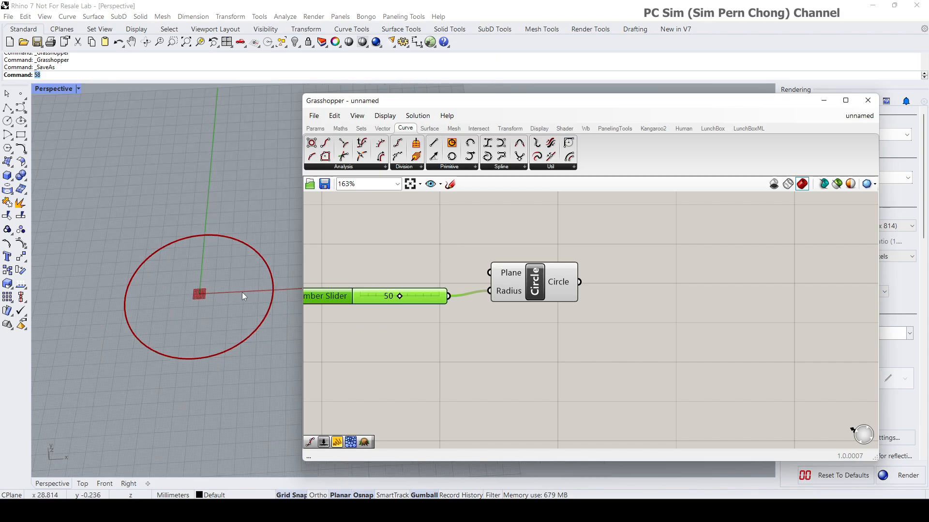
- Add a Divide Curve component beside the Circle component and connect the Circle output to its Curve input
mouse_move(241, 292)
right_mouse_down()
mouse_move(236, 307)
mouse_move(236, 293)
mouse_move(225, 308)
mouse_move(236, 308)
right_mouse_up()
scroll(236, 293, "down", 4)
left_click_drag(545, 286, 549, 298)
right_click_drag(551, 302, 432, 303)
left_click_drag(433, 304, 462, 304)
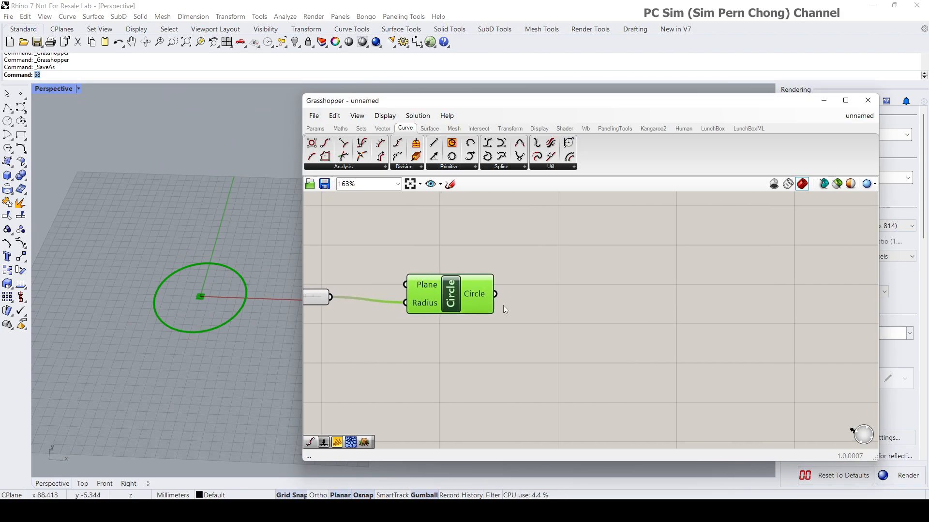
double_click(652, 302)
type("div")
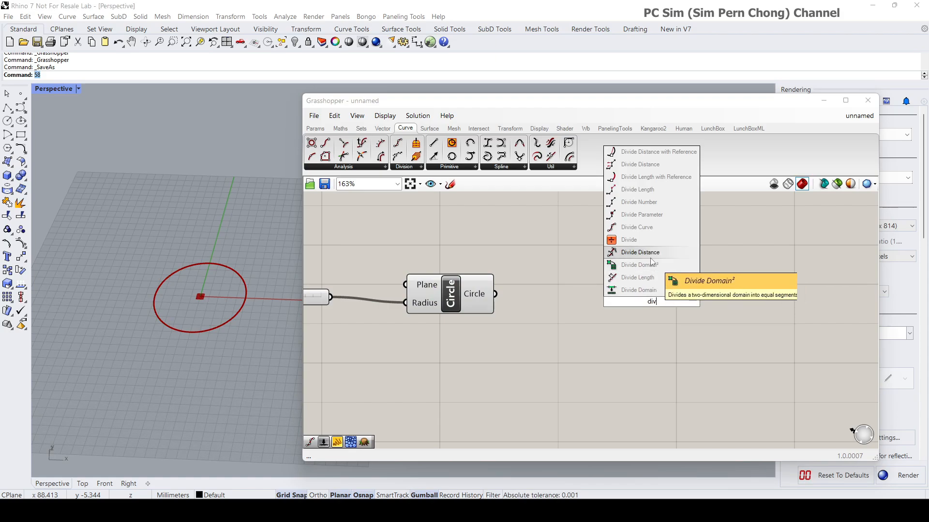
left_click(634, 227)
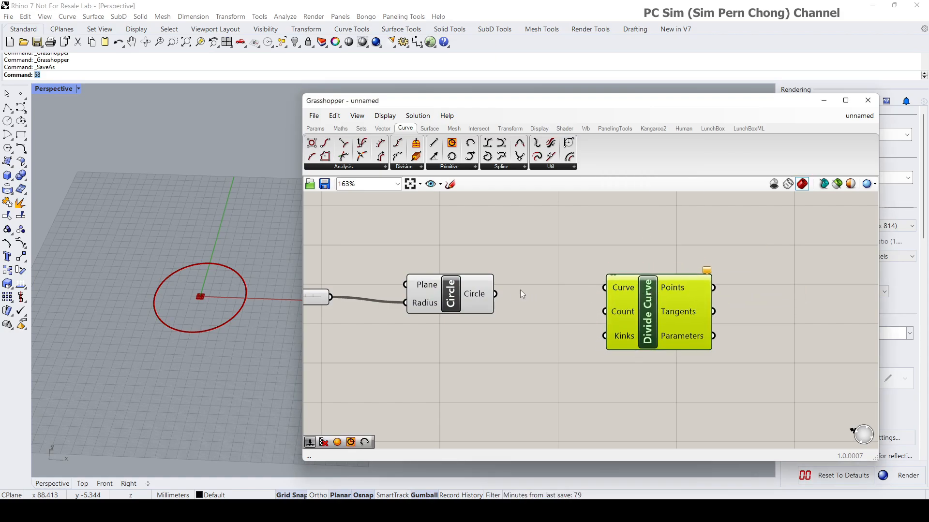
left_click_drag(495, 294, 606, 287)
left_click_drag(637, 313, 639, 329)
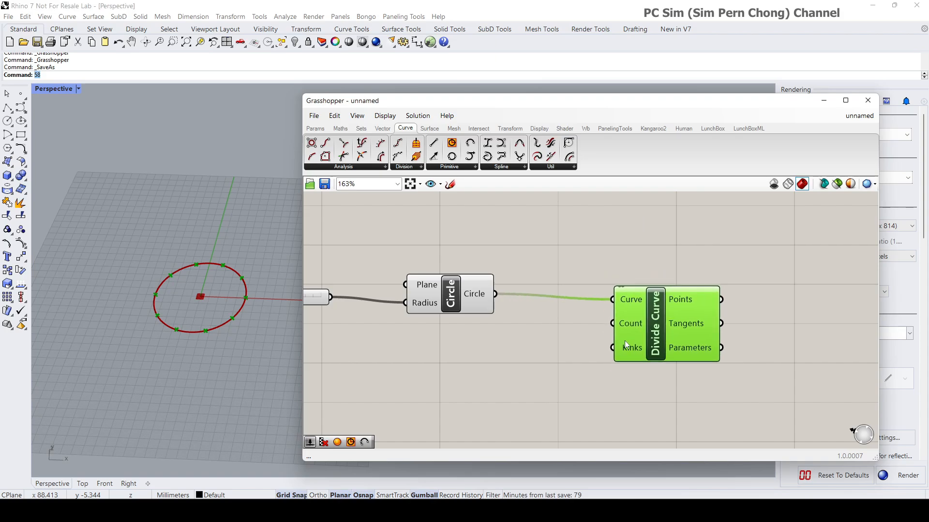
- Add a second number slider with the value 50 beneath the Circle component
scroll(628, 338, "up", 3)
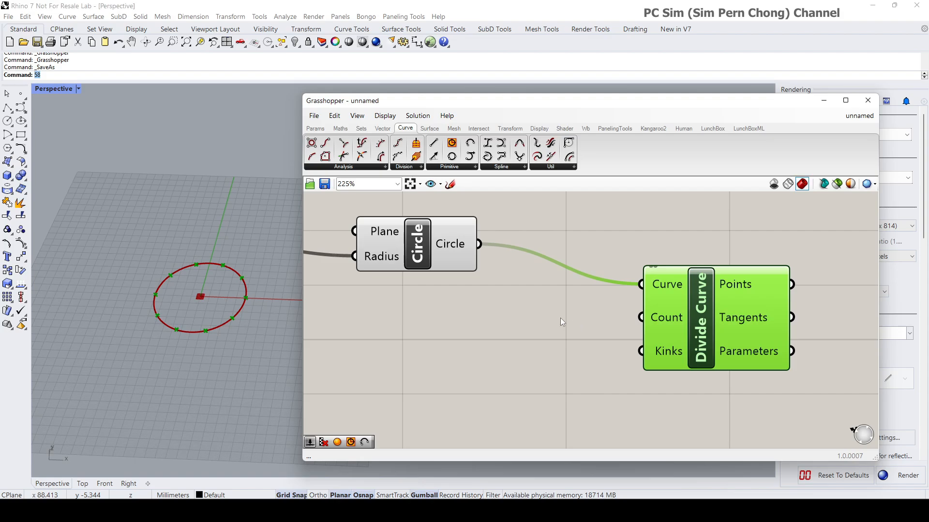
double_click(422, 334)
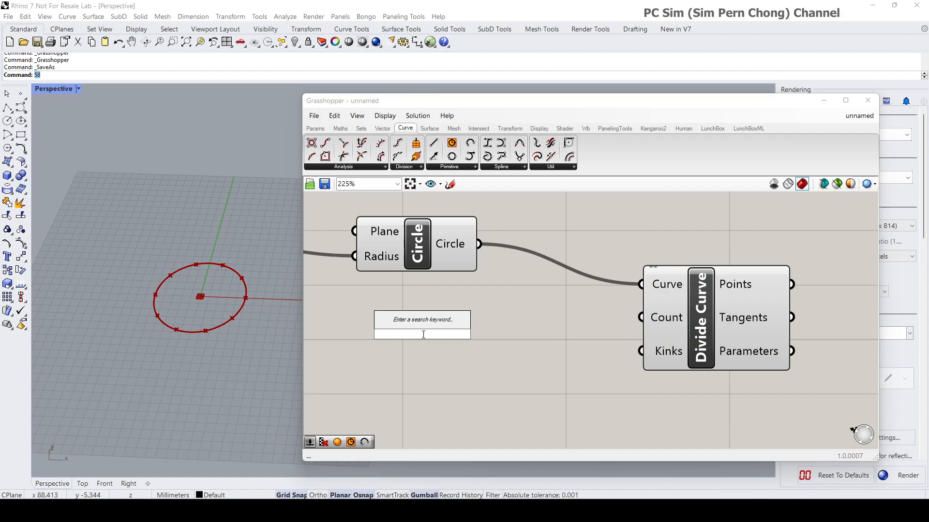
type("50")
key("Return")
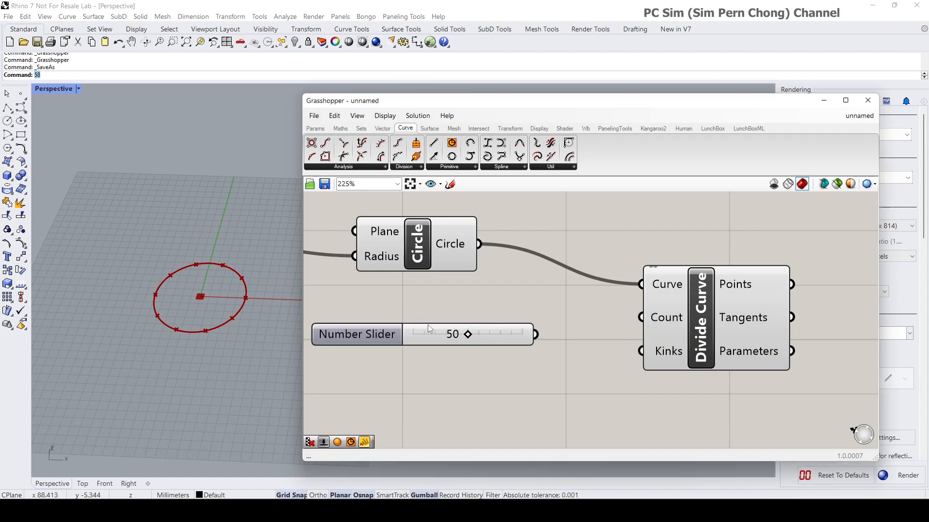
- Give the new slider the expression x*8 and a maximum of 30
right_click(443, 333)
left_click(476, 380)
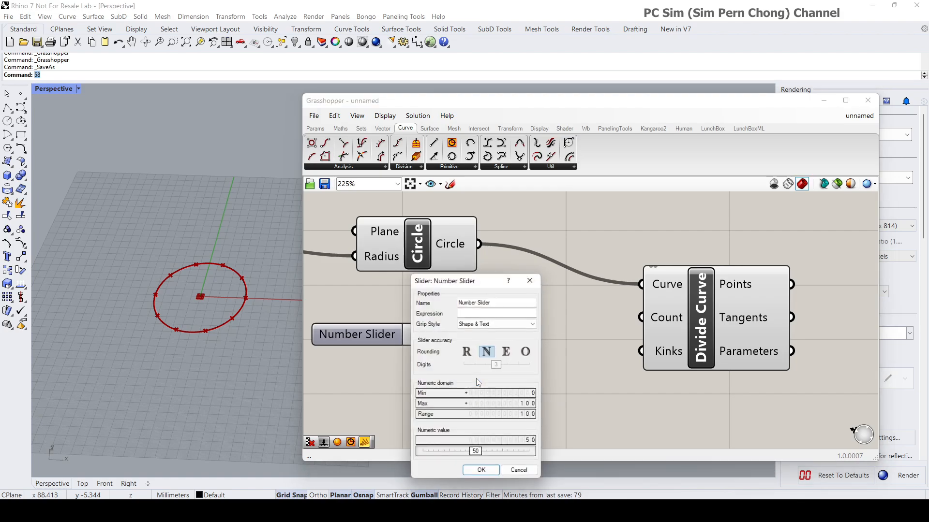
left_click(474, 312)
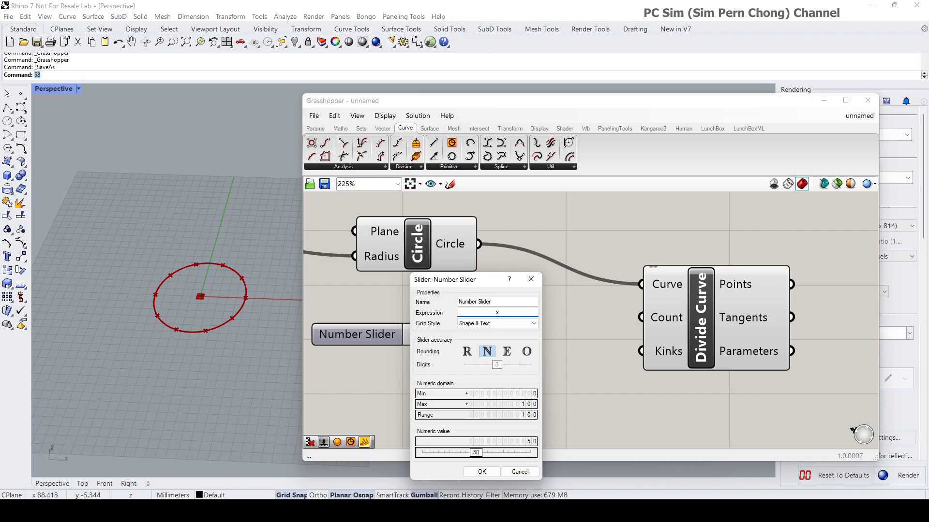
type("x*8")
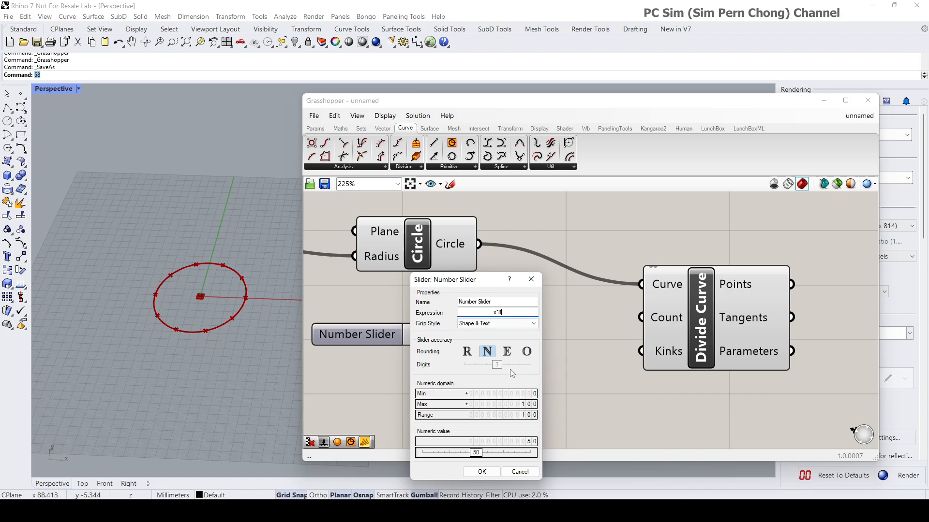
left_click(522, 409)
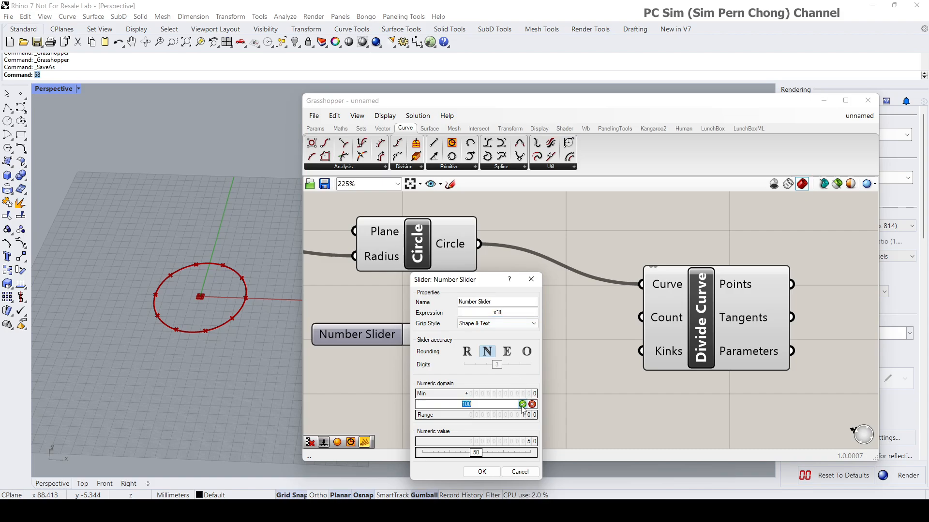
type("30")
key("Return")
left_click(481, 472)
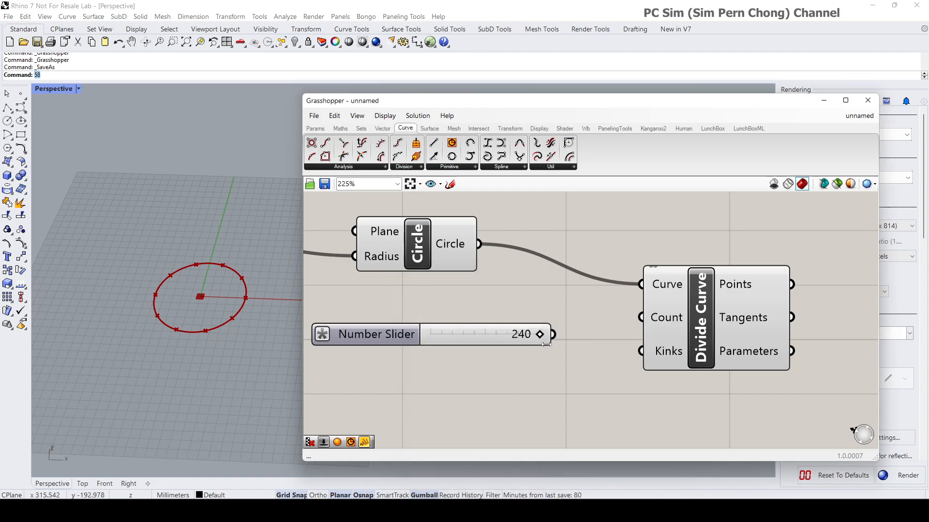
- Connect the x*8 slider to Divide Curve's Count input and set its output to 32
left_click_drag(553, 336, 425, 320)
scroll(433, 349, "up", 3)
scroll(422, 326, "up", 2)
scroll(521, 331, "down", 5)
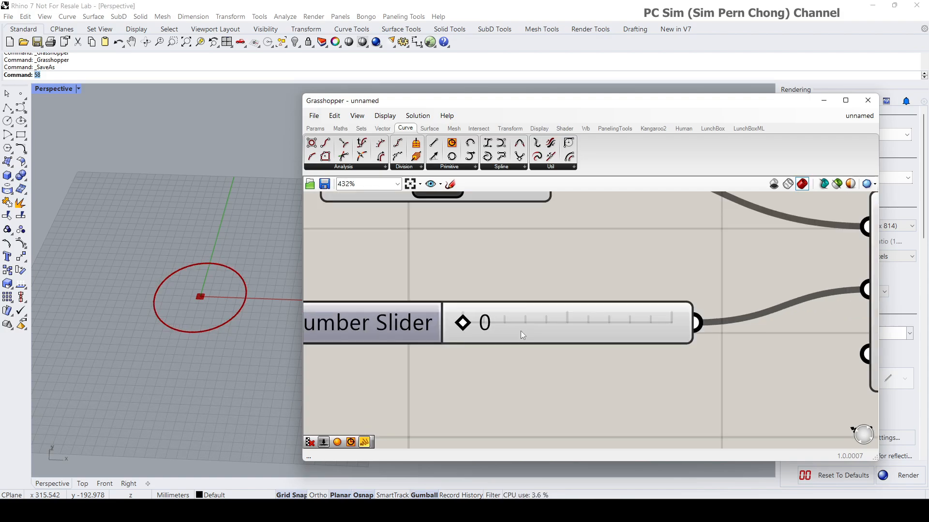
left_click_drag(498, 328, 514, 328)
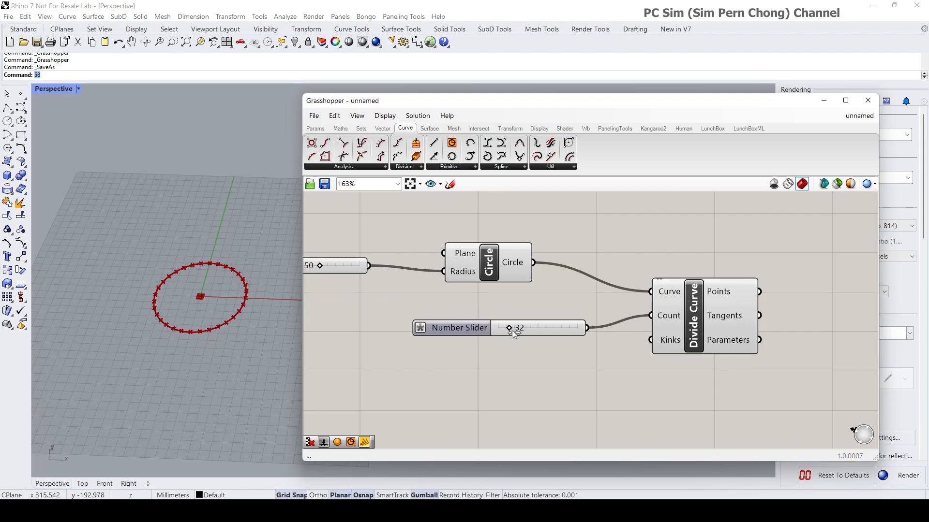
scroll(557, 344, "down", 1)
scroll(556, 344, "down", 2)
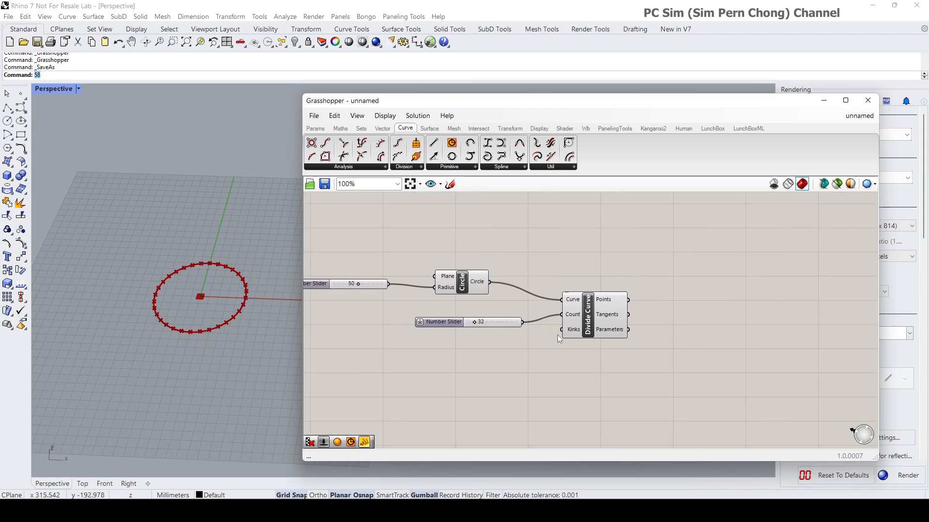
- Examine the Divide Curve division points around the circle in the perspective view
left_click(589, 334)
scroll(588, 348, "up", 4)
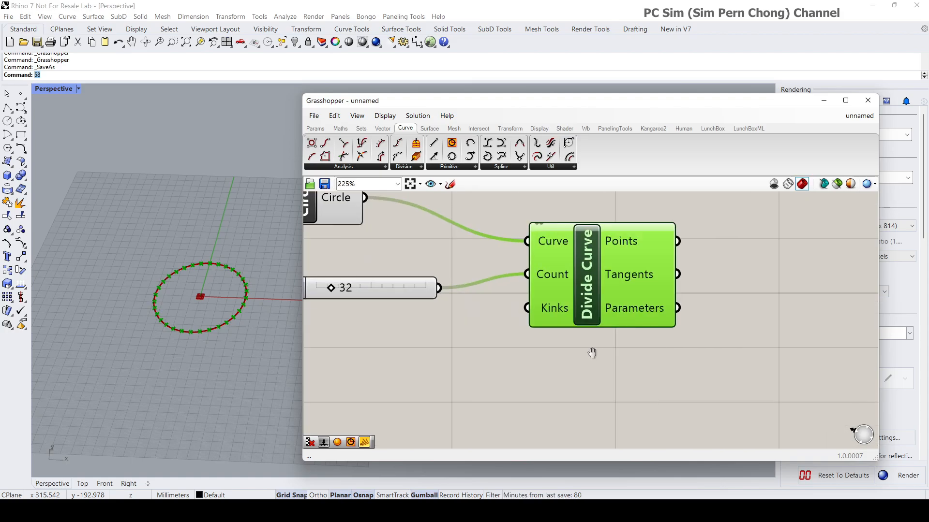
left_click(249, 333)
scroll(227, 319, "up", 5)
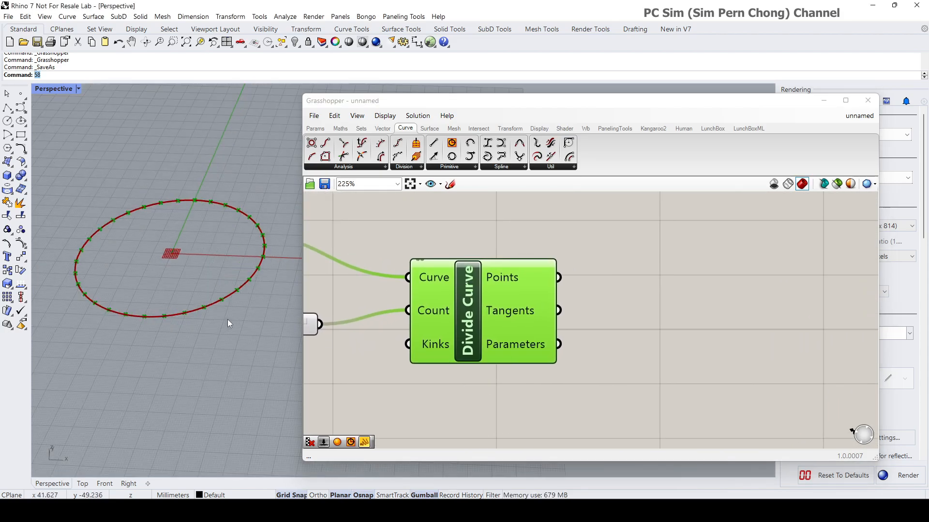
right_click_drag(236, 320, 238, 320)
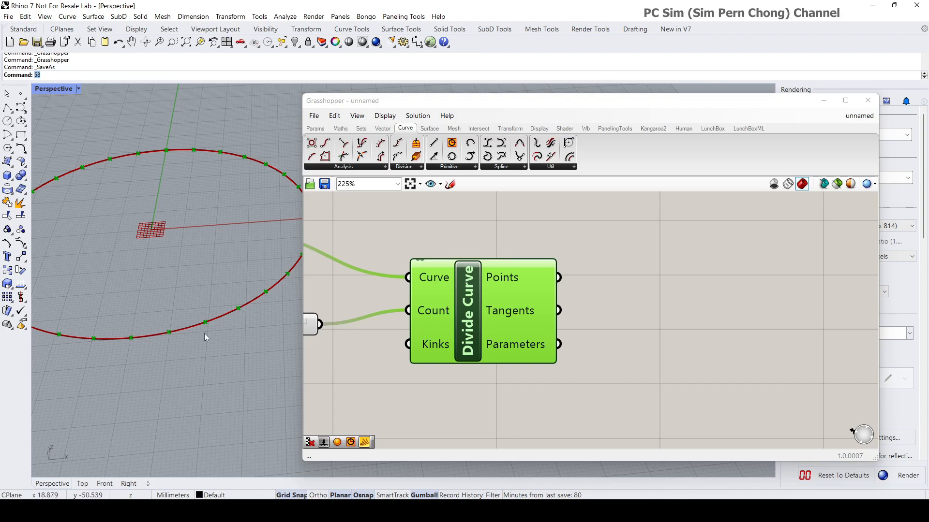
left_click_drag(514, 313, 513, 321)
right_click_drag(575, 336, 498, 319)
left_click(564, 329)
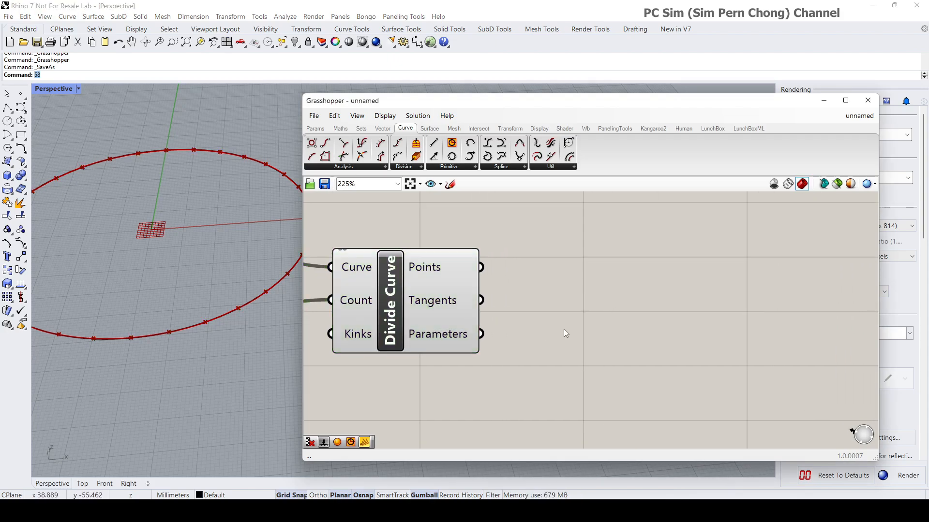
- Add a Cull Pattern component to the canvas, placed after and slightly below Divide Curve
scroll(564, 329, "down", 4)
double_click(551, 358)
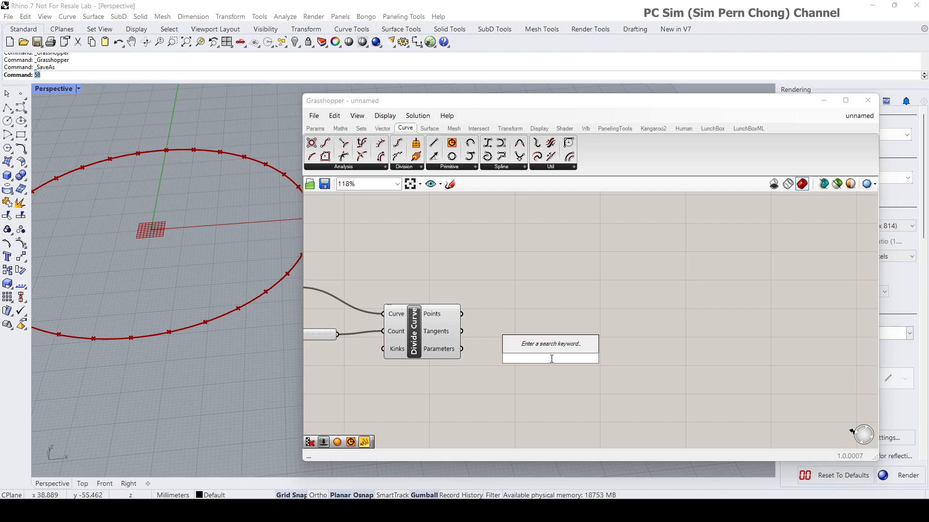
type("cu")
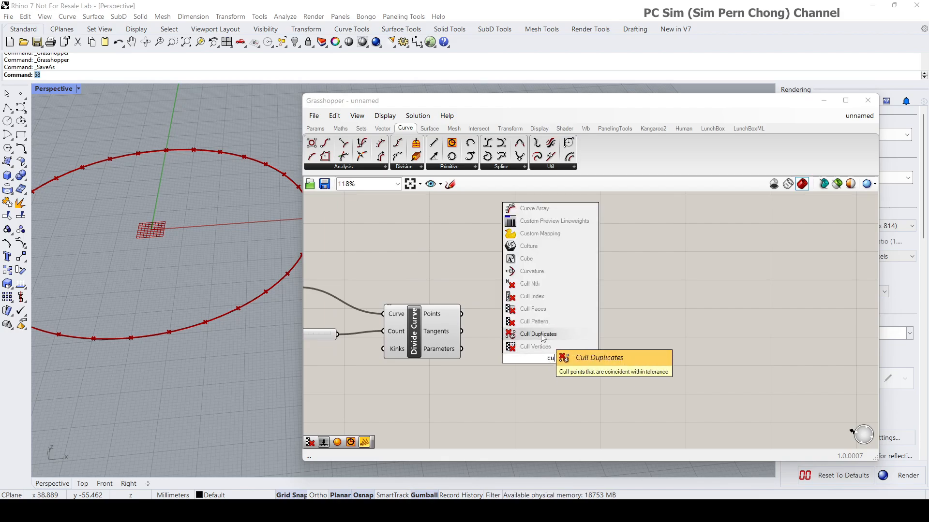
left_click(534, 321)
left_click_drag(561, 358, 645, 381)
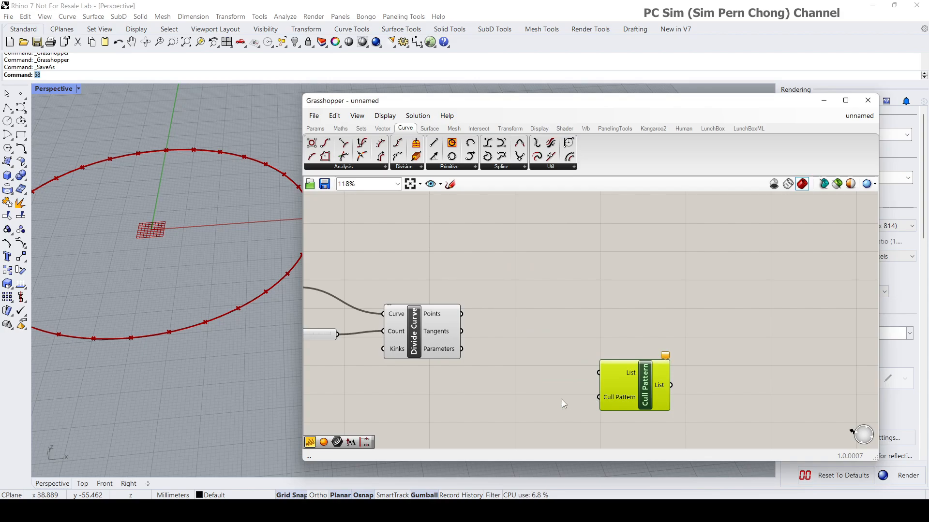
- Add a Panel below Divide Curve containing 1, 0, 0, 0, 1 on separate lines
double_click(489, 402)
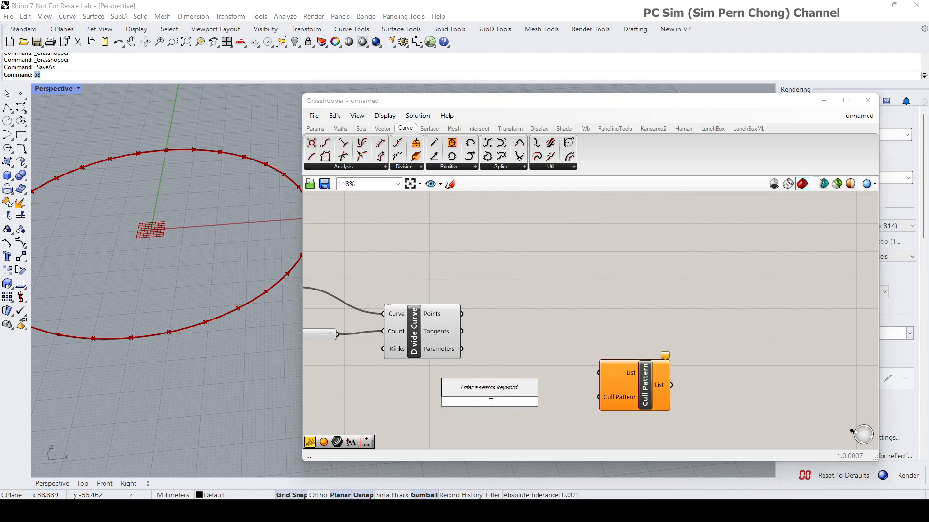
type("pan")
left_click(484, 366)
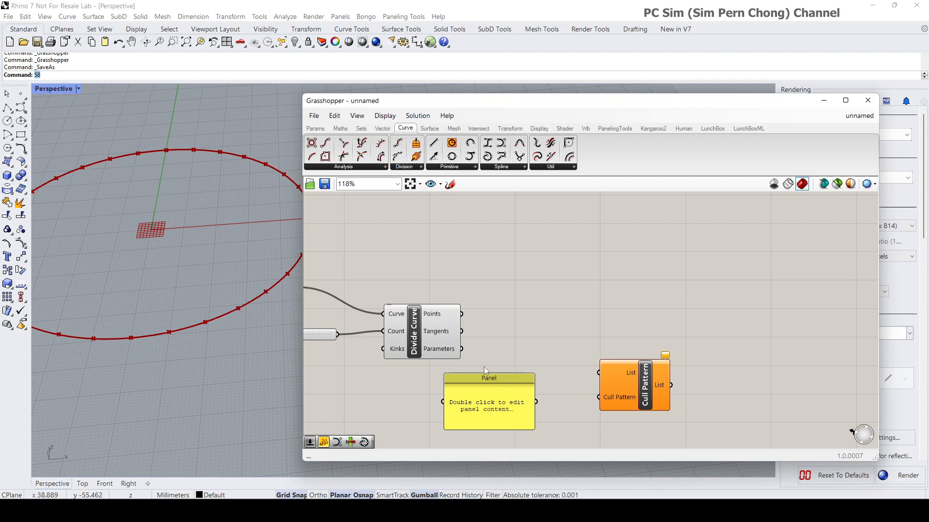
double_click(489, 391)
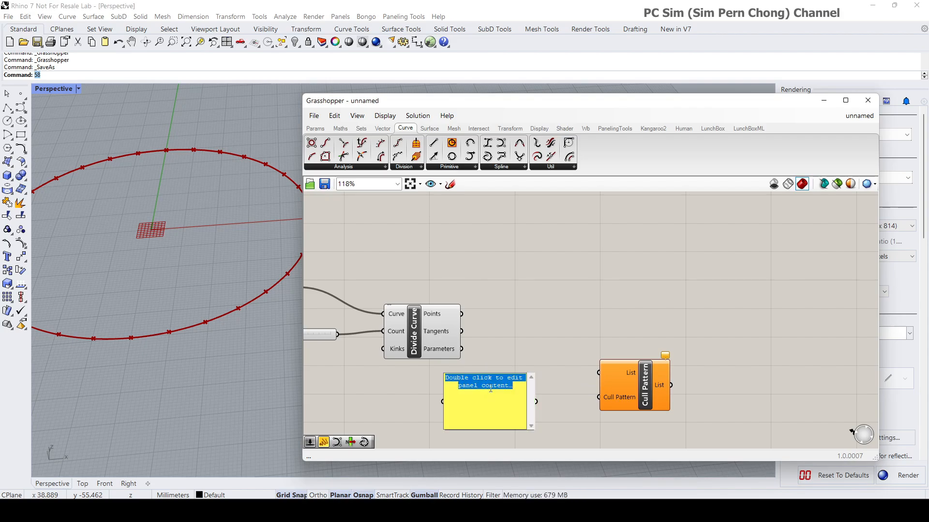
type("1")
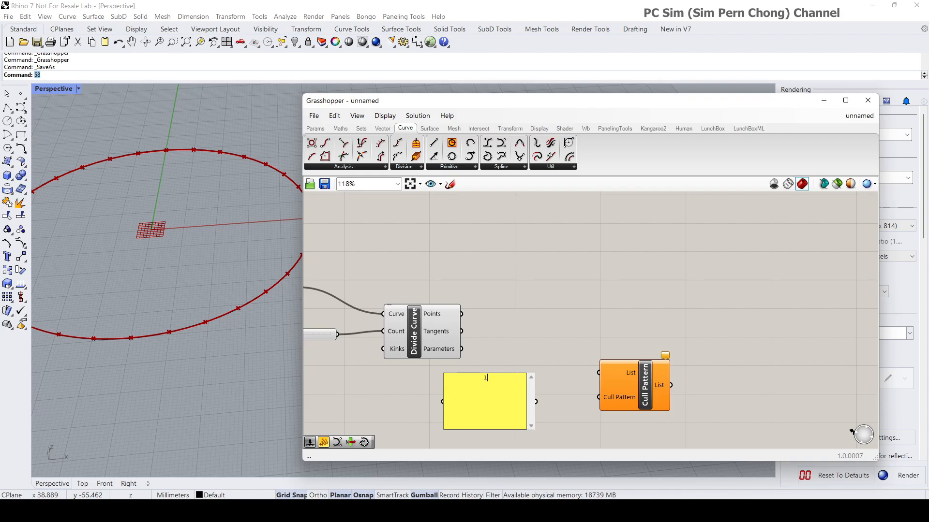
key("Return")
type("00")
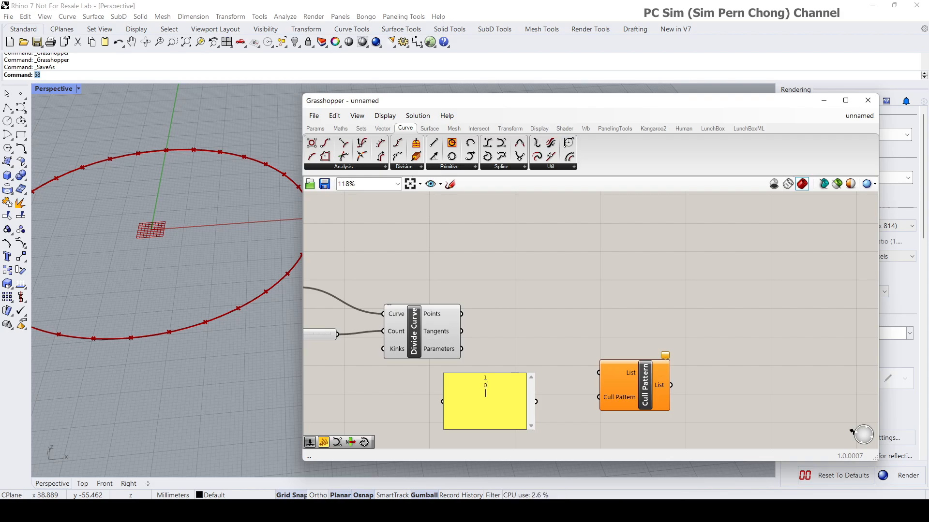
key("Return")
type("1")
left_click(558, 399)
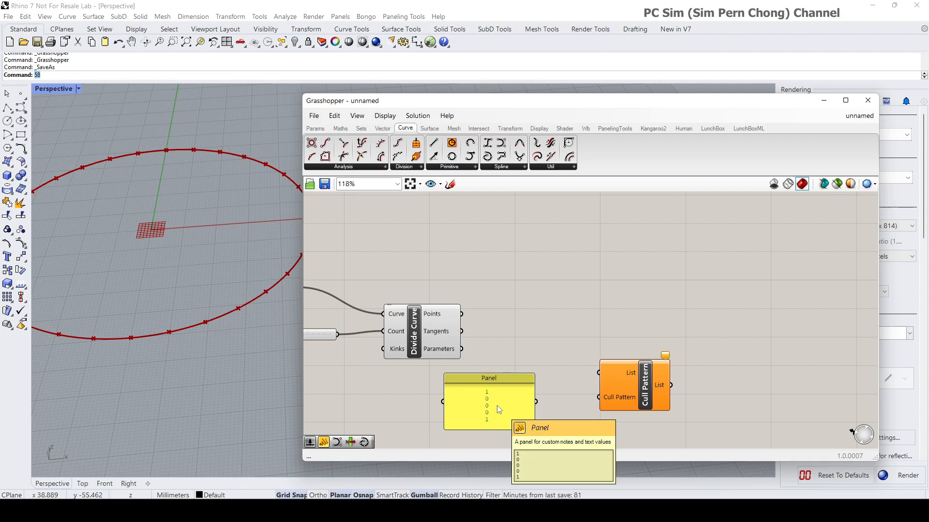
- Insert another 0 in the panel so its lines read 1, 0, 0, 0, 0, 1
right_click(499, 410)
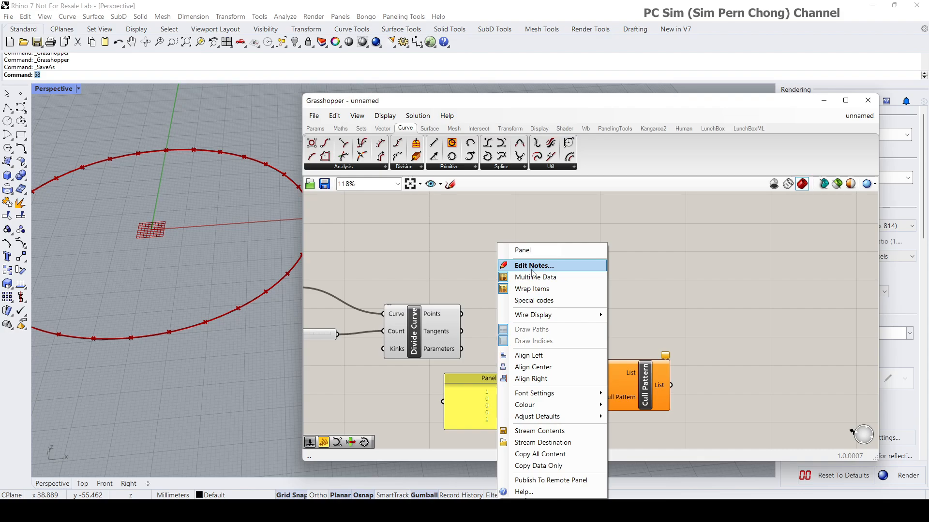
left_click(497, 397)
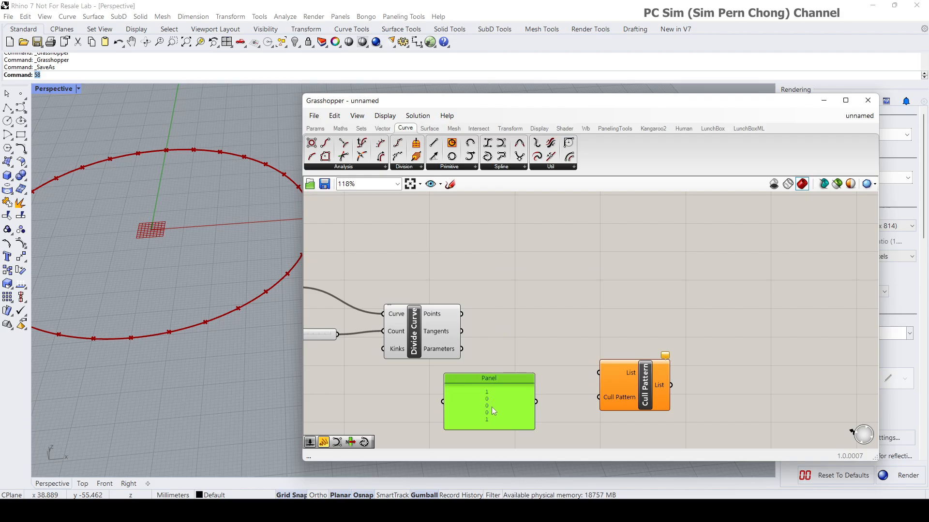
double_click(491, 407)
left_click(494, 391)
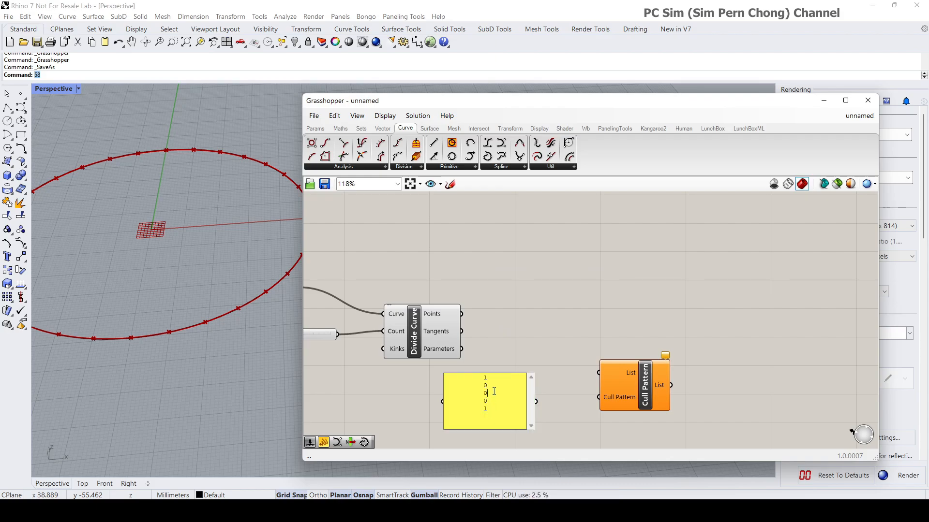
type("0")
left_click(564, 393)
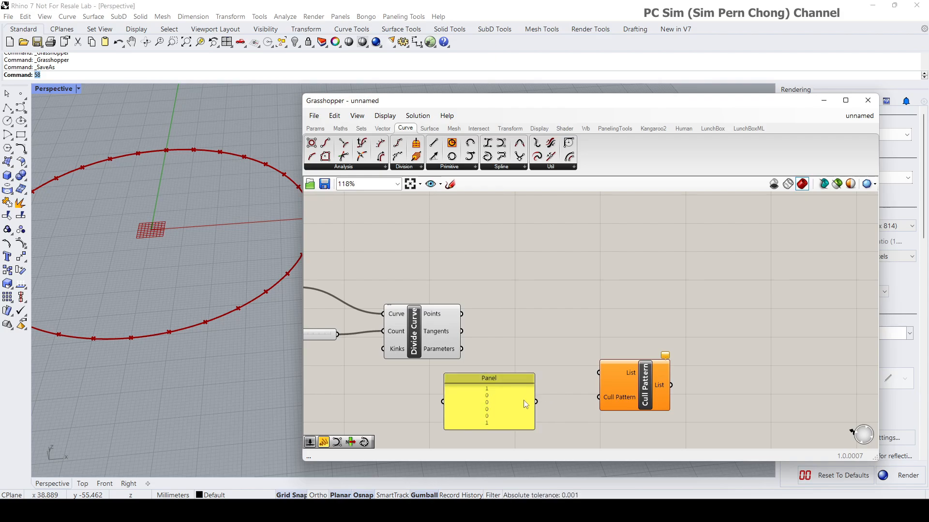
- Turn off Multiline Data for the pattern panel so each line becomes a separate item
left_click_drag(505, 381, 502, 379)
right_click(502, 379)
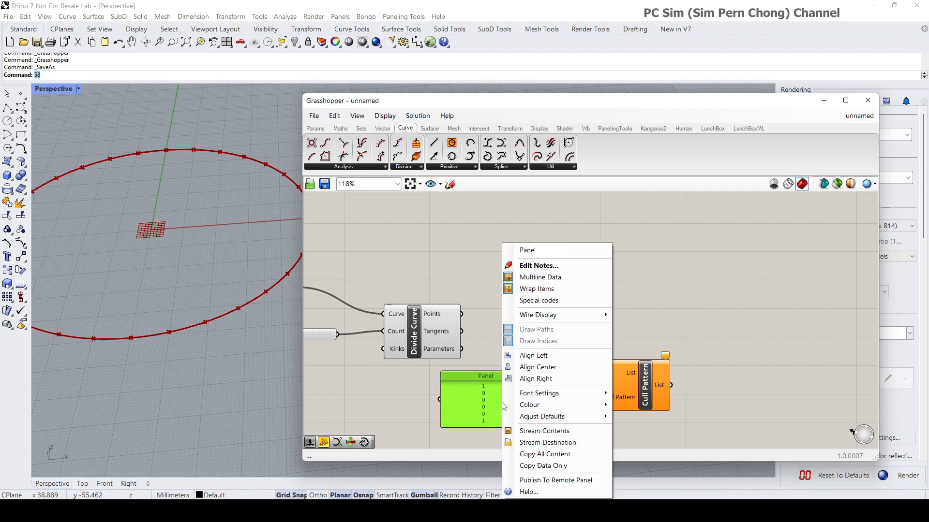
left_click(538, 279)
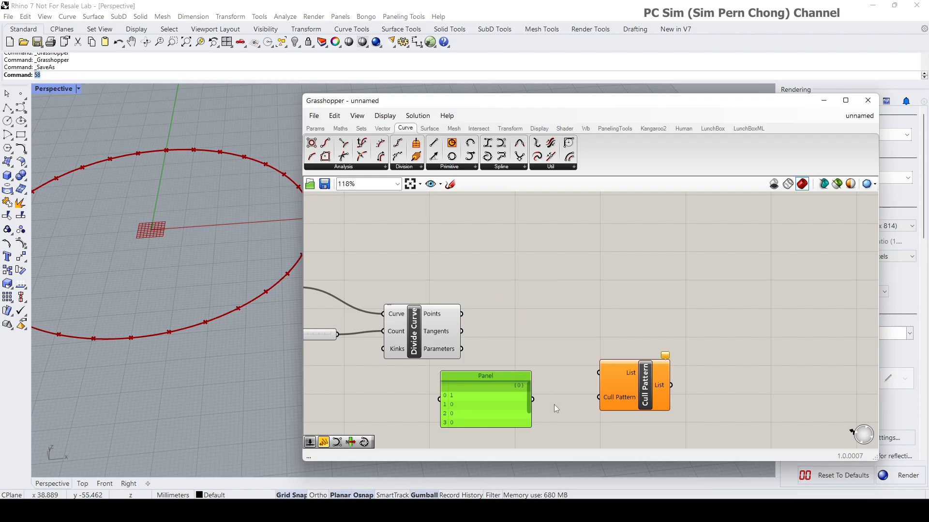
- Connect the panel to Cull Pattern's pattern input and Divide Curve's Points to its List input, keeping the panel close beside it
left_click_drag(501, 379, 602, 399)
left_click_drag(462, 313, 598, 373)
right_click_drag(604, 371, 568, 347)
left_click_drag(483, 369, 529, 369)
- Duplicate the panel and Cull Pattern above the originals, and enlarge the copied panel
left_click_drag(439, 266, 639, 437)
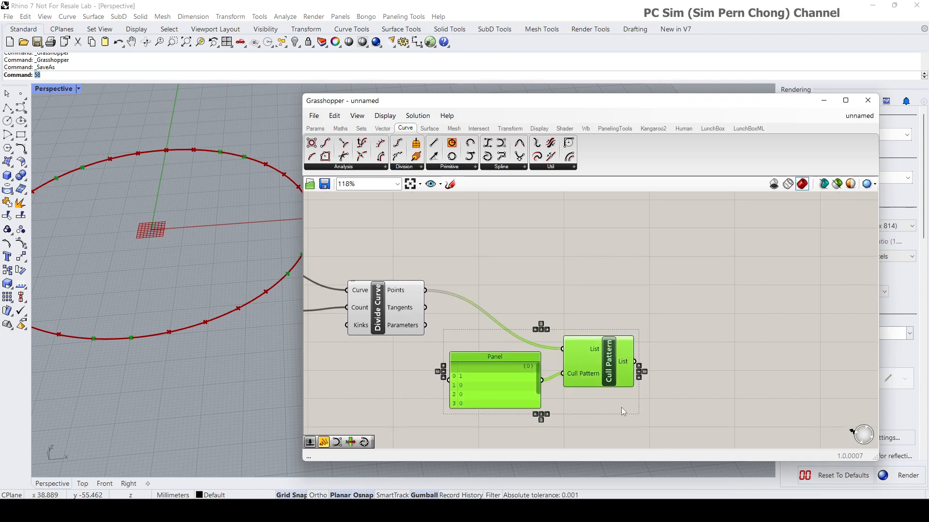
left_click_drag(595, 361, 617, 231, "alt")
scroll(542, 269, "up", 3)
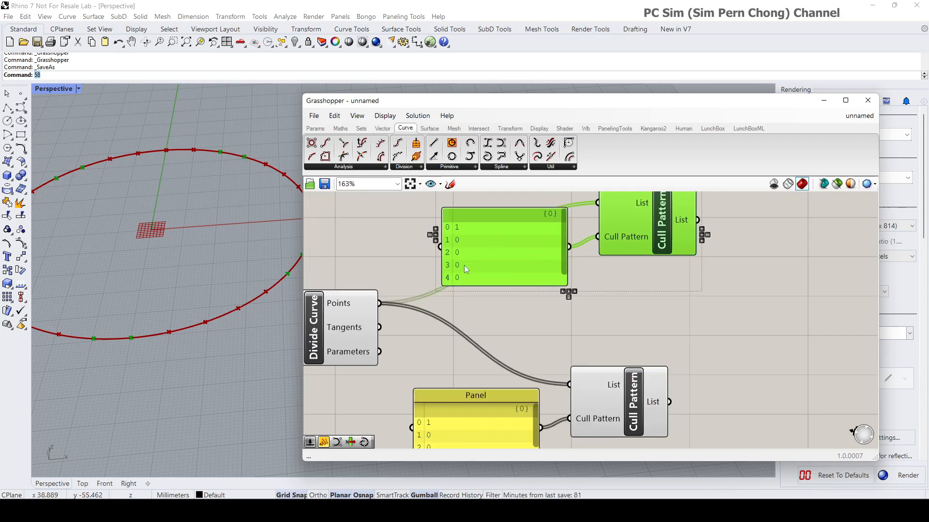
left_click_drag(564, 283, 591, 309)
- Change the copied panel's pattern to 0, 1, 1, 1, 1, 0 on separate lines
double_click(472, 274)
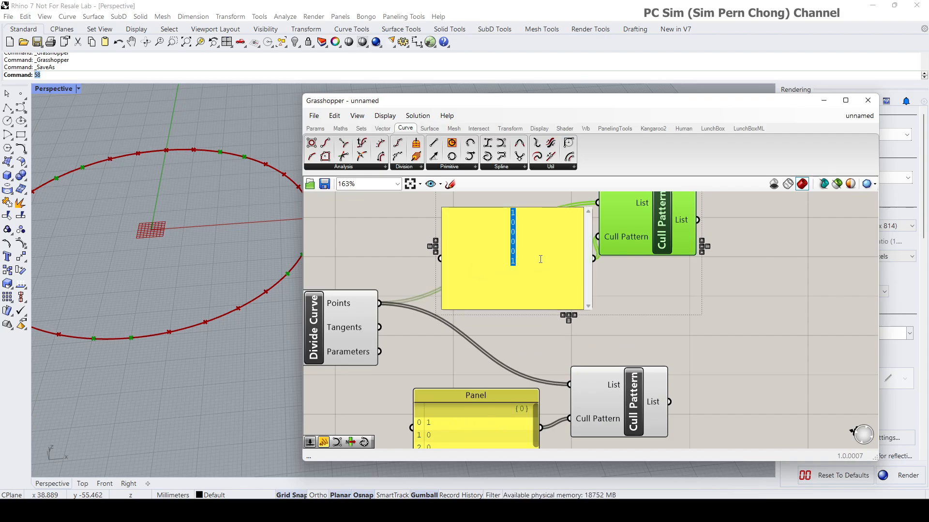
left_click(514, 213)
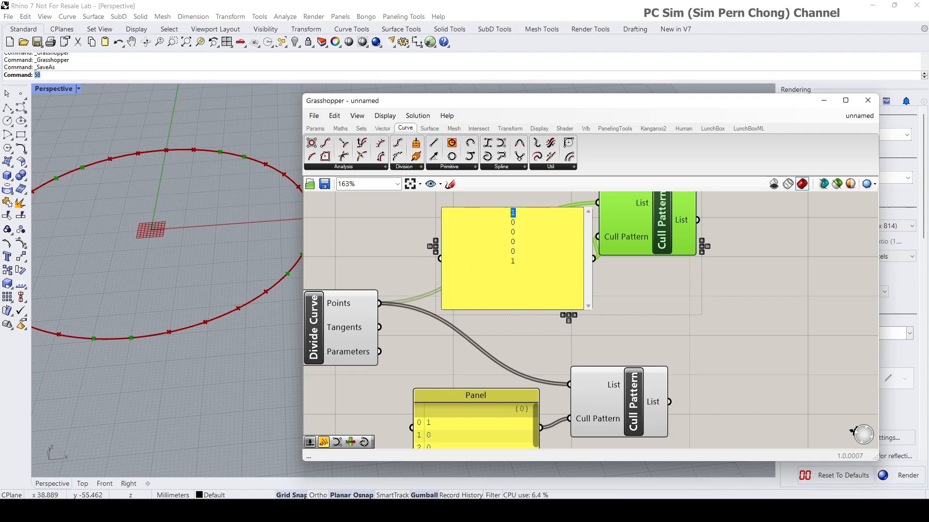
type("0")
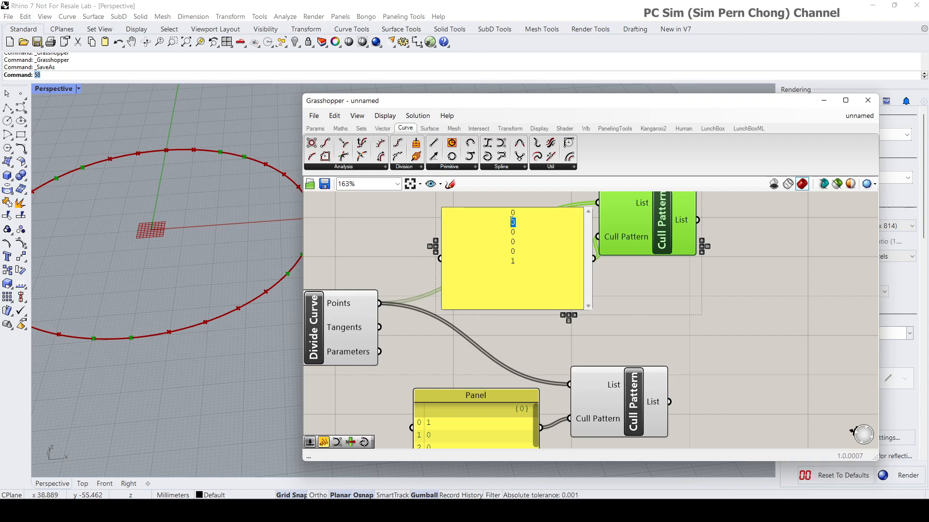
double_click(516, 241)
type("1")
double_click(513, 261)
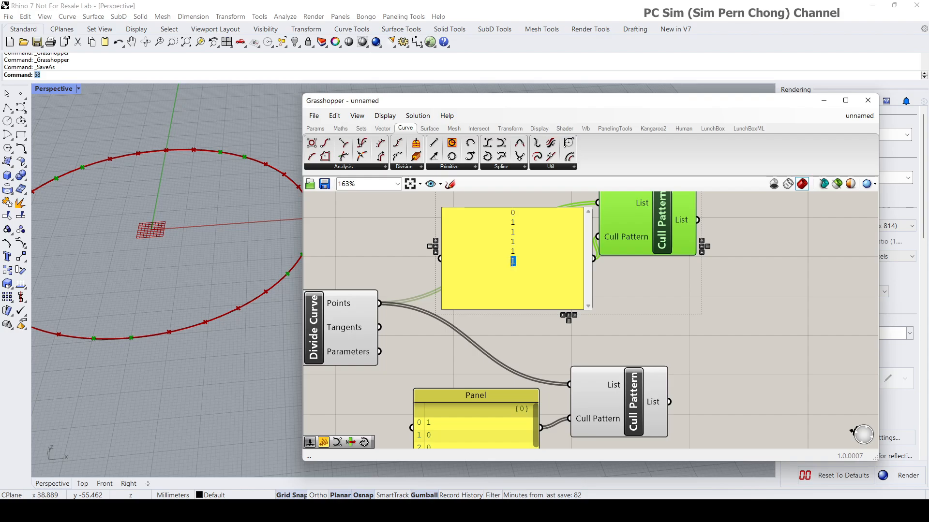
left_click(630, 306)
scroll(632, 306, "down", 2)
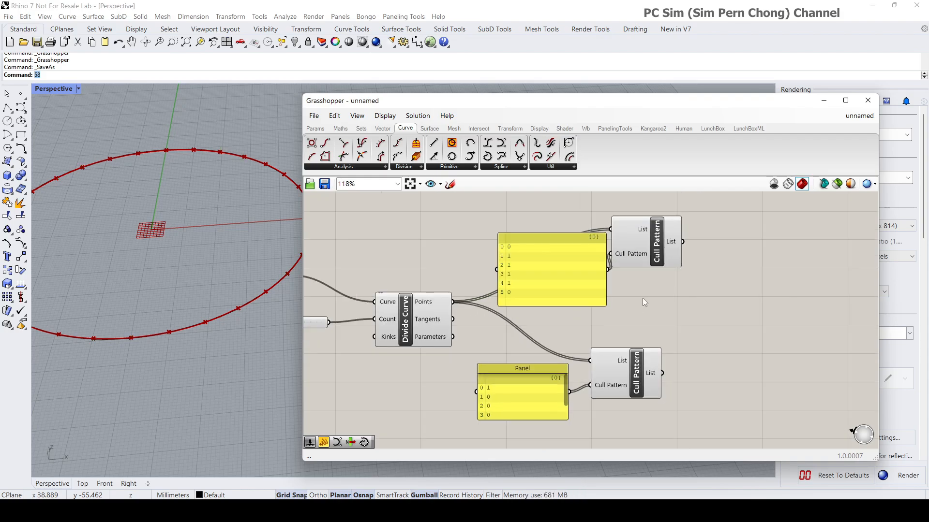
- Space out the upper panel and both Cull Pattern components so their wires are clear
left_click_drag(554, 252, 512, 228)
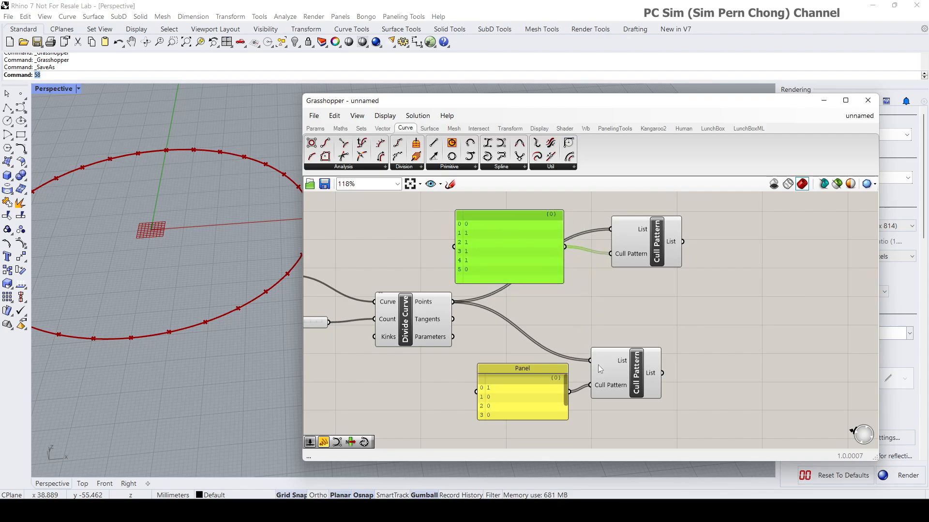
left_click_drag(618, 373, 652, 379)
left_click_drag(643, 255, 647, 267)
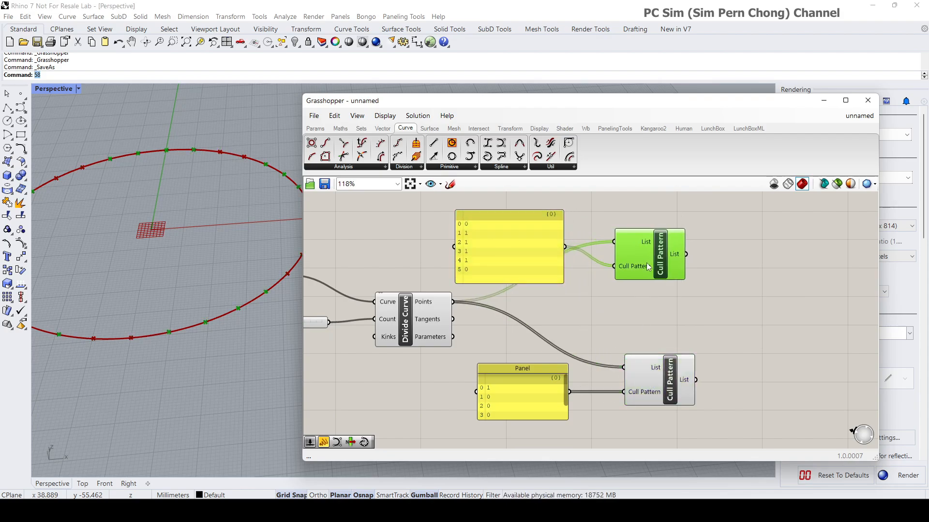
- Compare the circle points kept by the upper and lower Cull Pattern components in the perspective view
scroll(211, 288, "down", 6)
mouse_move(213, 286)
right_mouse_down()
mouse_move(213, 297)
mouse_move(217, 288)
right_mouse_up()
scroll(214, 314, "up", 5)
right_click_drag(474, 402, 336, 389)
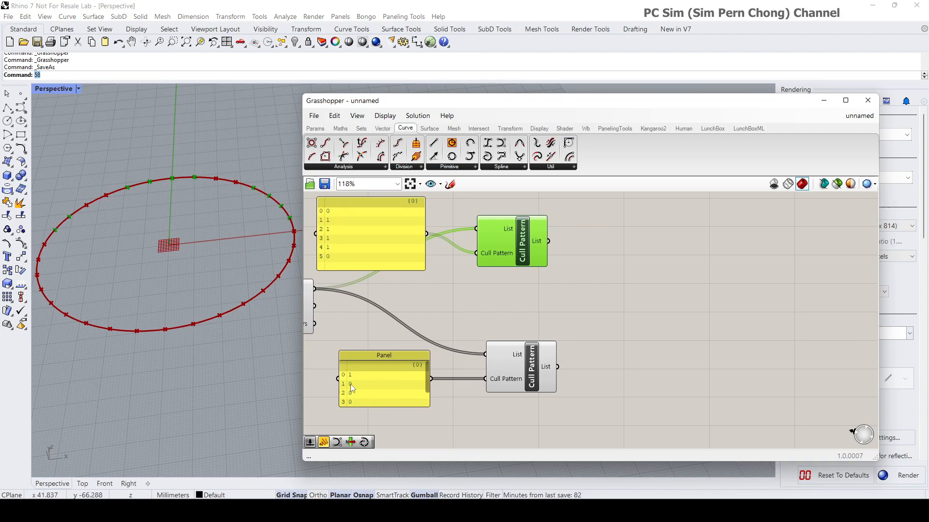
left_click_drag(510, 382, 503, 382)
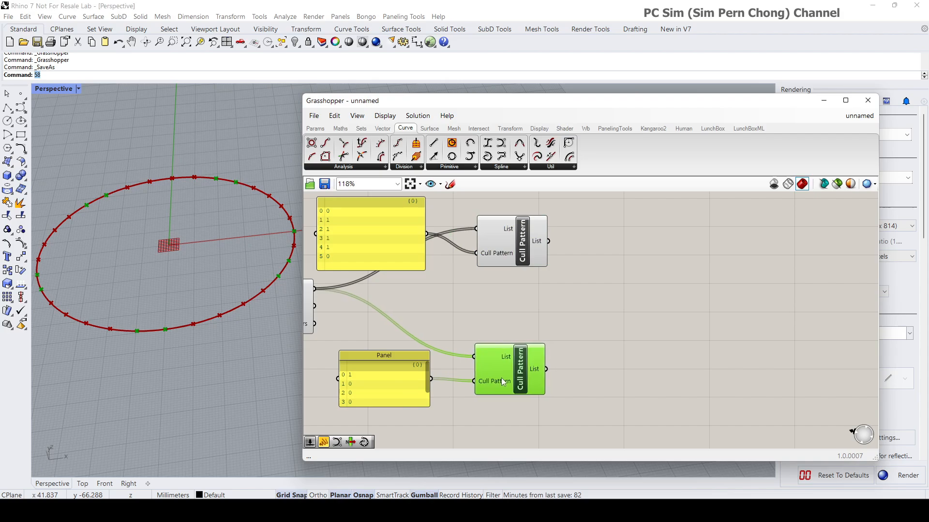
left_click_drag(391, 363, 388, 365)
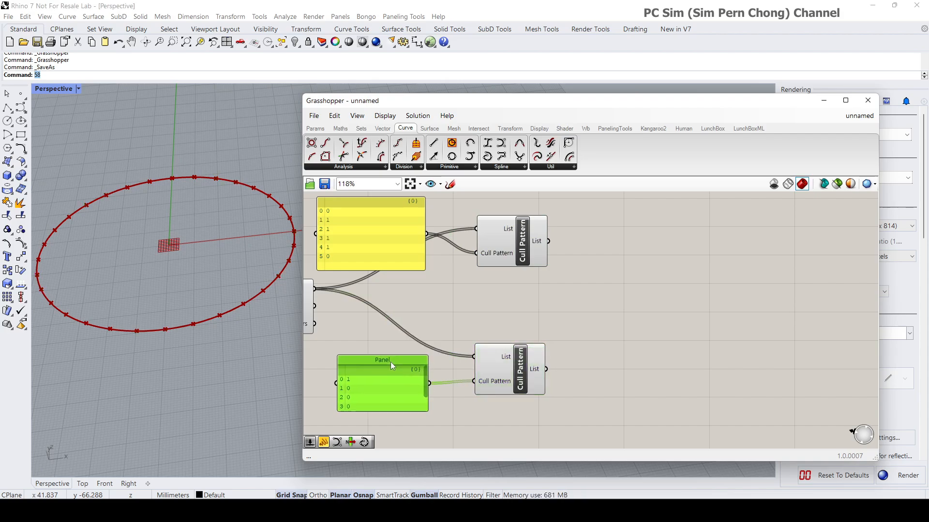
left_click_drag(525, 373, 520, 375)
- Add a Move component after the lower Cull Pattern and connect that Cull Pattern's List output to its Geometry input
right_click_drag(516, 368, 451, 366)
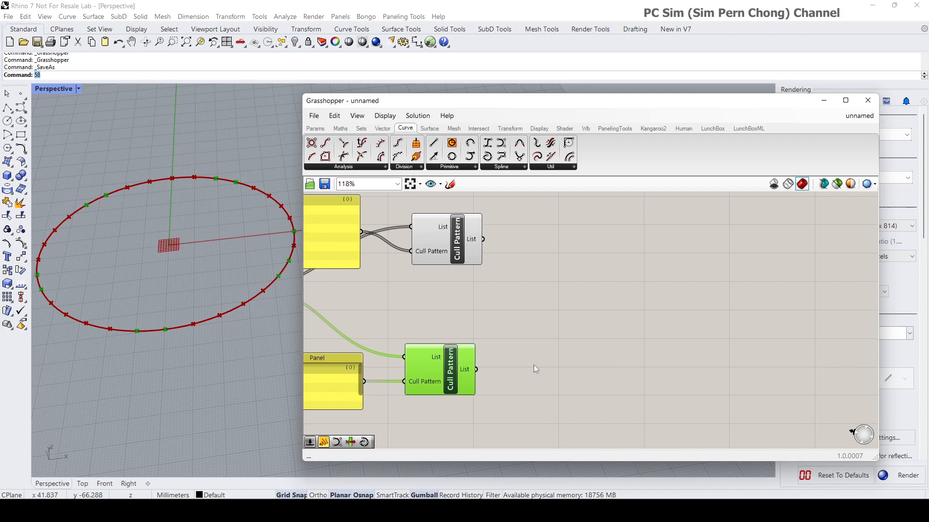
double_click(542, 363)
type("mo")
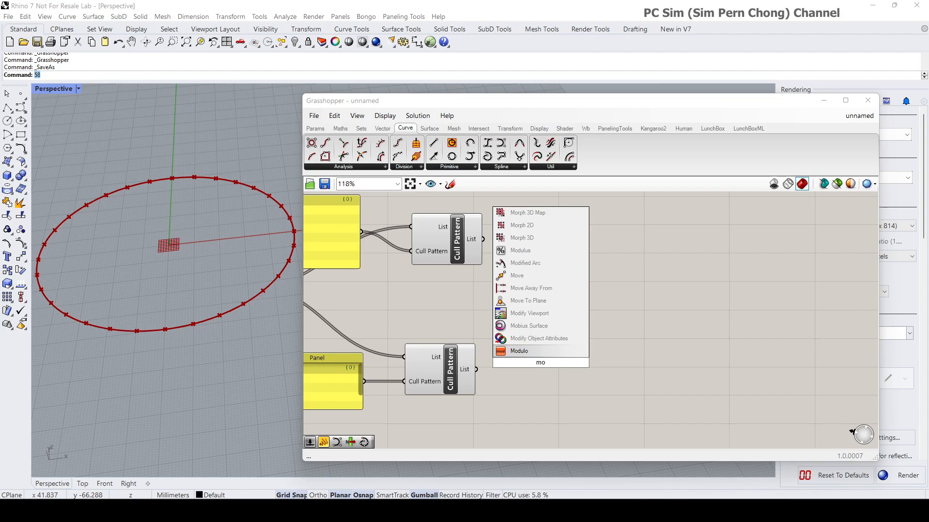
left_click(555, 277)
left_click_drag(560, 366, 615, 401)
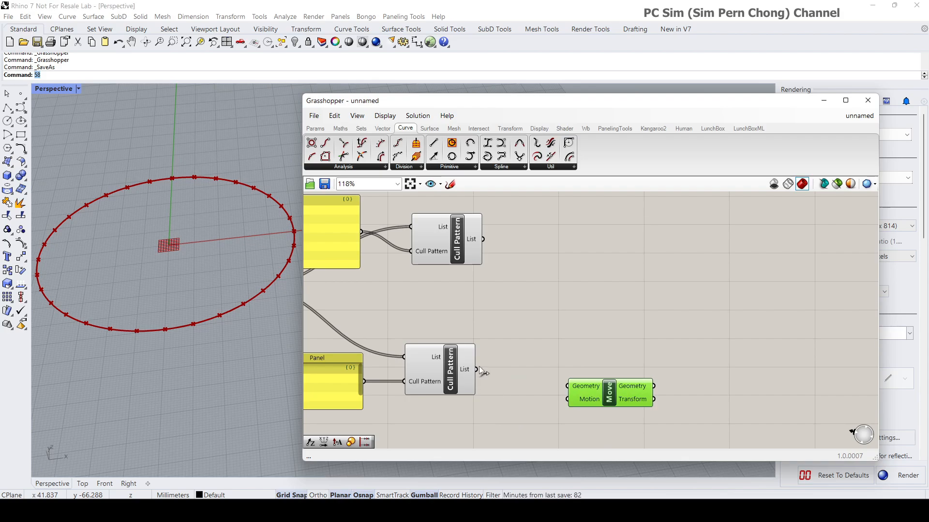
left_click_drag(477, 369, 567, 386)
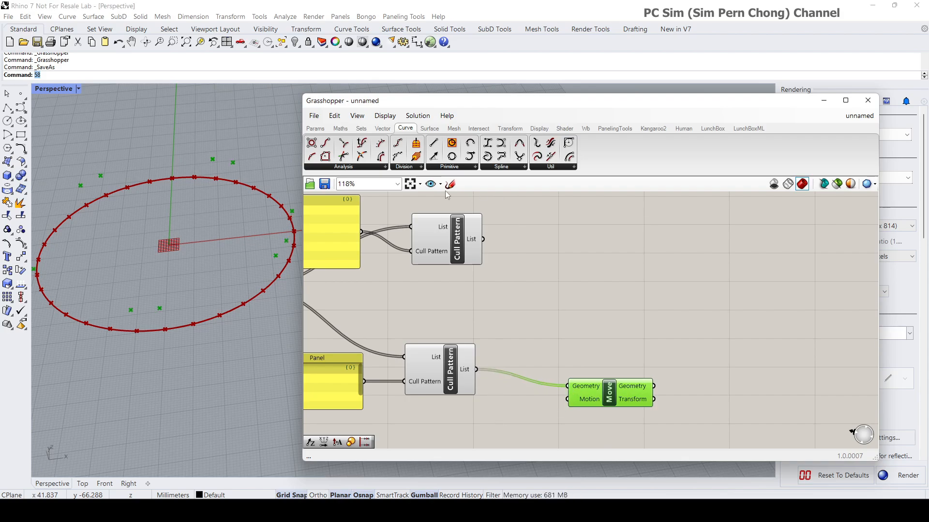
- Add a Unit Z vector component below the wire between the lower Cull Pattern and Move
left_click(383, 128)
left_click(491, 167)
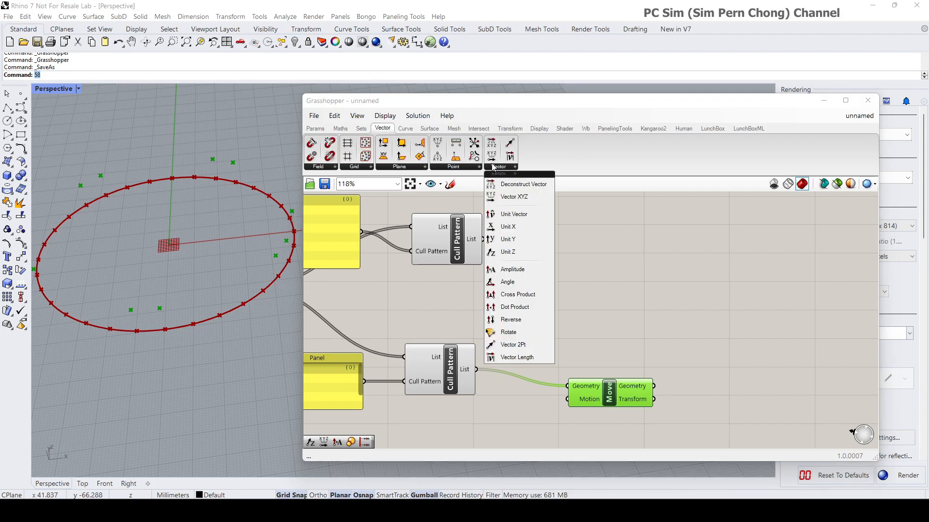
left_click_drag(520, 251, 512, 419)
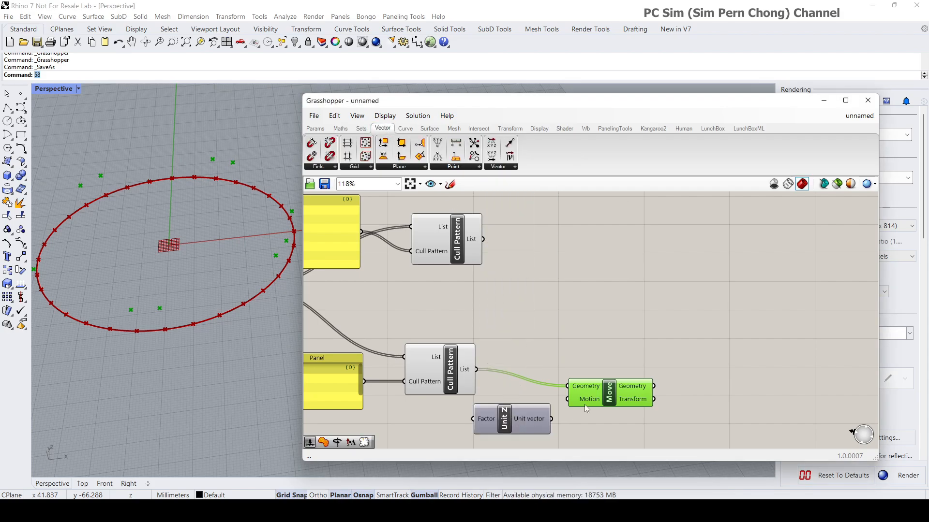
left_click_drag(611, 398, 613, 386)
left_click_drag(516, 418, 514, 424)
- Create a number slider ranging from -5 to 5 in front of Unit Z
right_click_drag(518, 417, 572, 333)
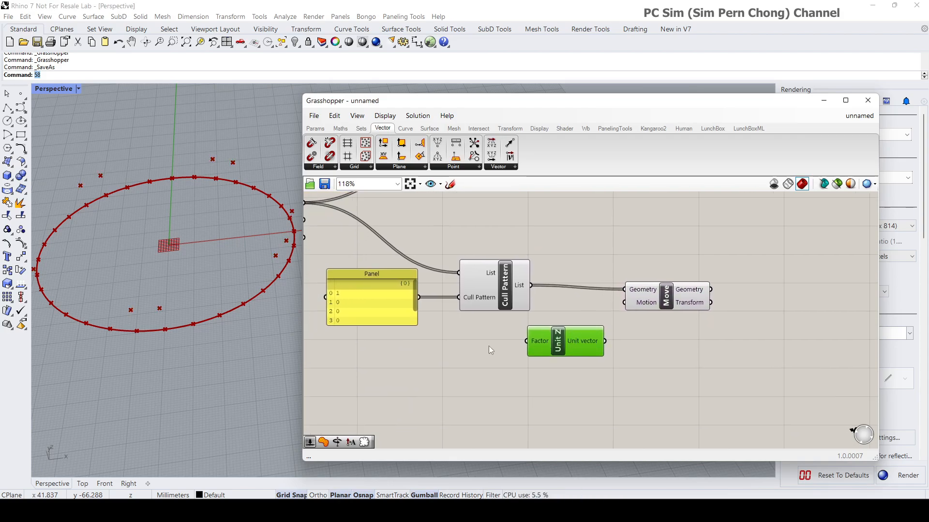
double_click(431, 347)
type("-")
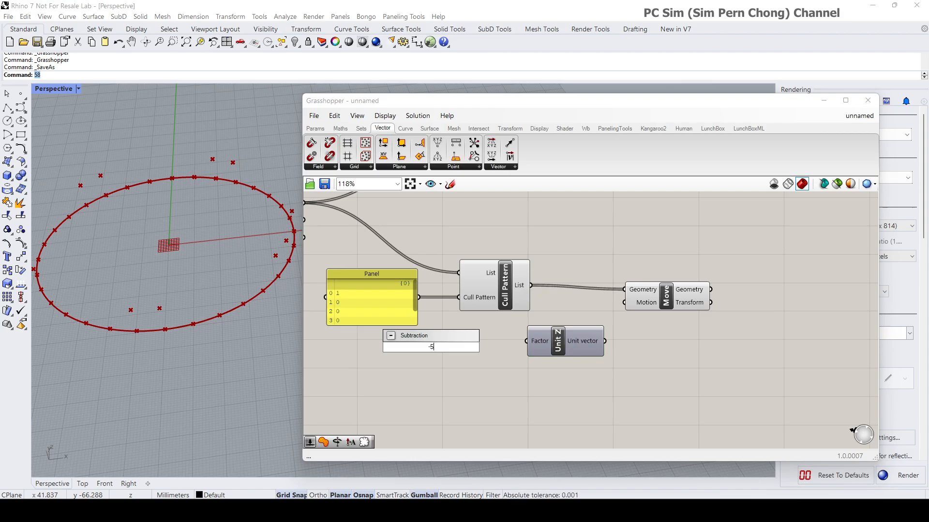
type("5<5")
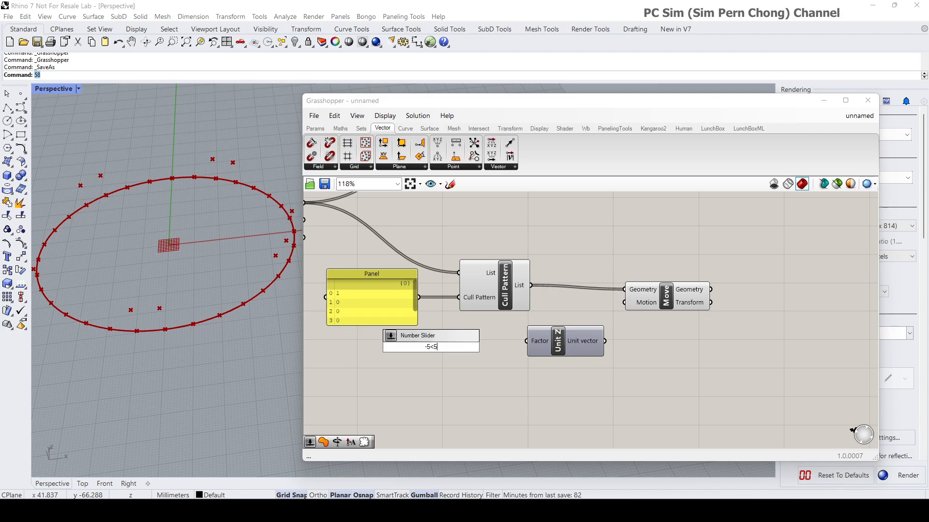
key("Return")
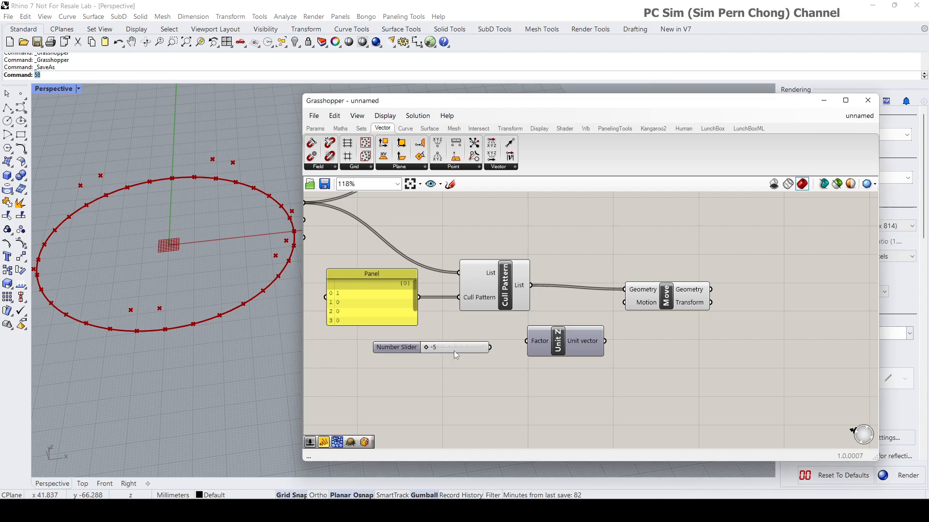
- Connect the -5 to 5 slider to Unit Z's Factor and Unit Z's output to Move's Motion input
left_click_drag(453, 350, 426, 373)
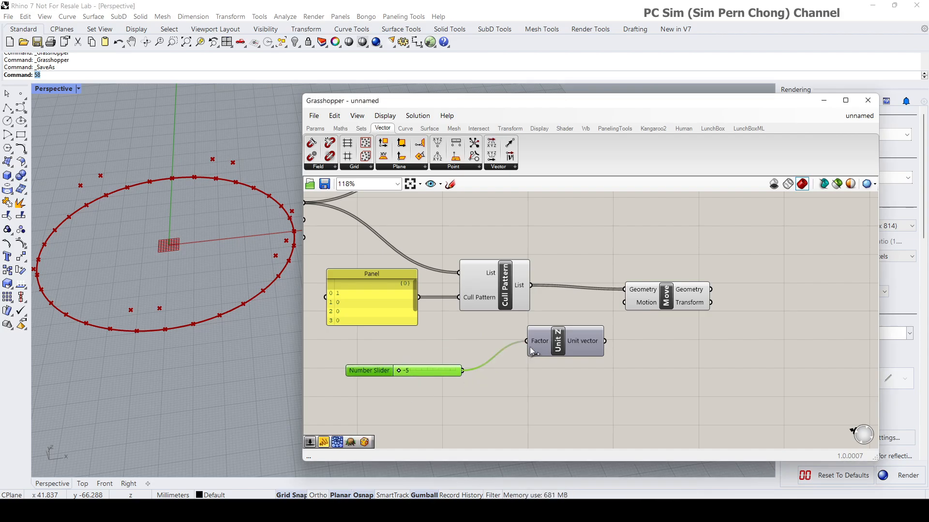
left_click_drag(532, 351, 547, 344)
left_click_drag(464, 371, 508, 365)
left_click_drag(569, 357, 641, 302)
- Examine the lowered points from Move and the points kept by the upper Cull Pattern around the circle
scroll(224, 318, "up", 2)
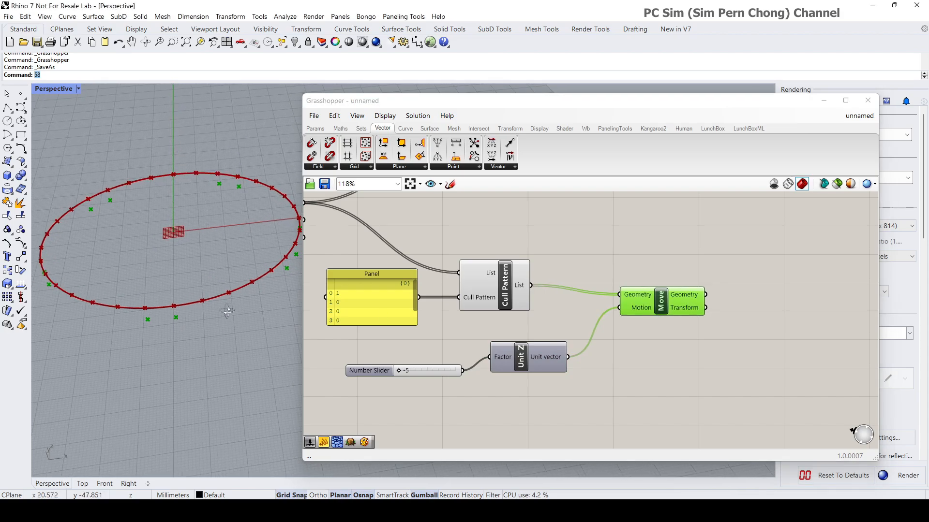
scroll(157, 306, "up", 2)
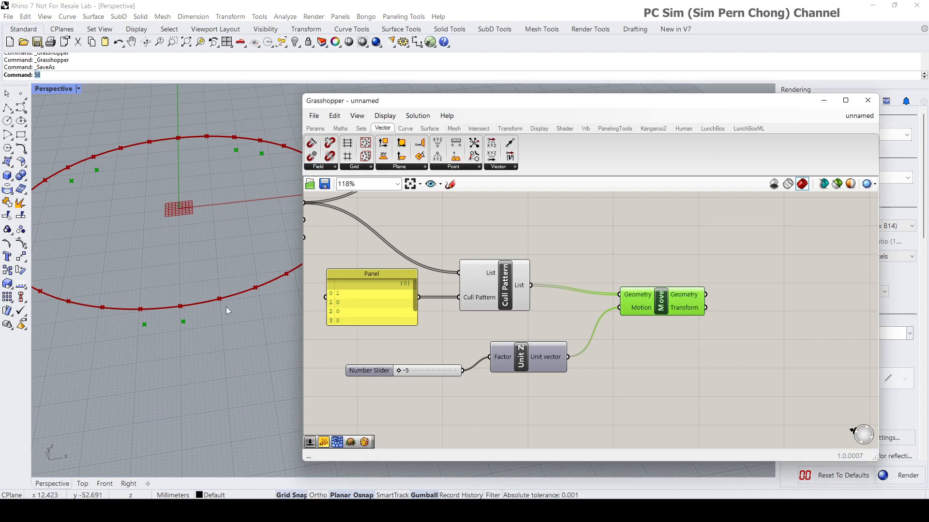
scroll(526, 244, "down", 2)
right_click_drag(526, 244, 501, 336)
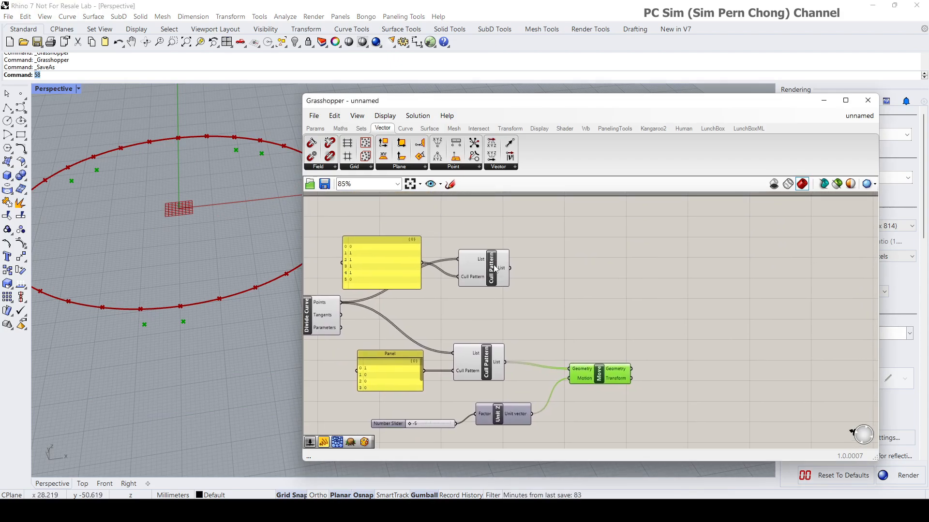
left_click(498, 281)
mouse_move(269, 288)
right_mouse_down()
mouse_move(203, 300)
mouse_move(275, 280)
right_mouse_up()
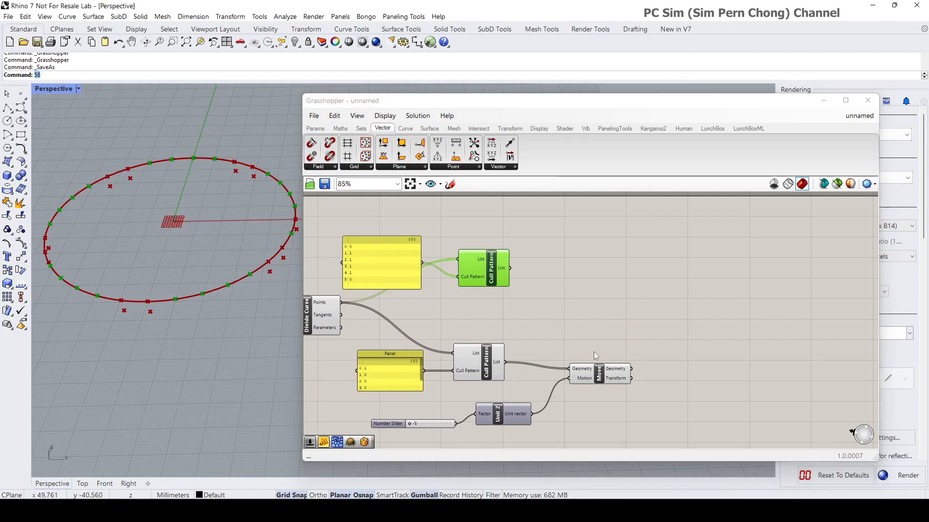
- Place the upper Cull Pattern farther from its panel and bring Move slightly closer to the lower Cull Pattern
right_click_drag(553, 333, 486, 334)
left_click_drag(426, 272, 495, 283)
left_click_drag(540, 378, 528, 380)
- Add a Weave component to the canvas beyond Move and the upper Cull Pattern
right_click_drag(525, 357, 450, 344)
double_click(533, 307)
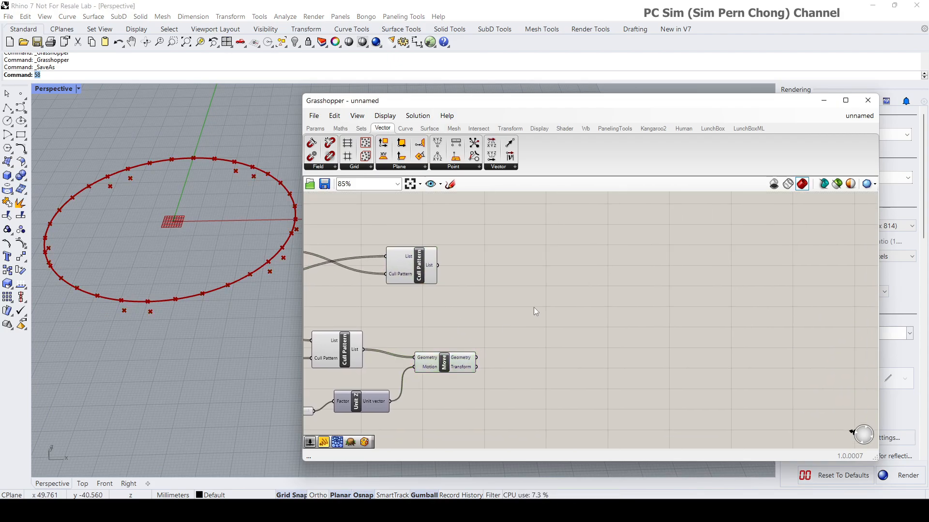
type("weav")
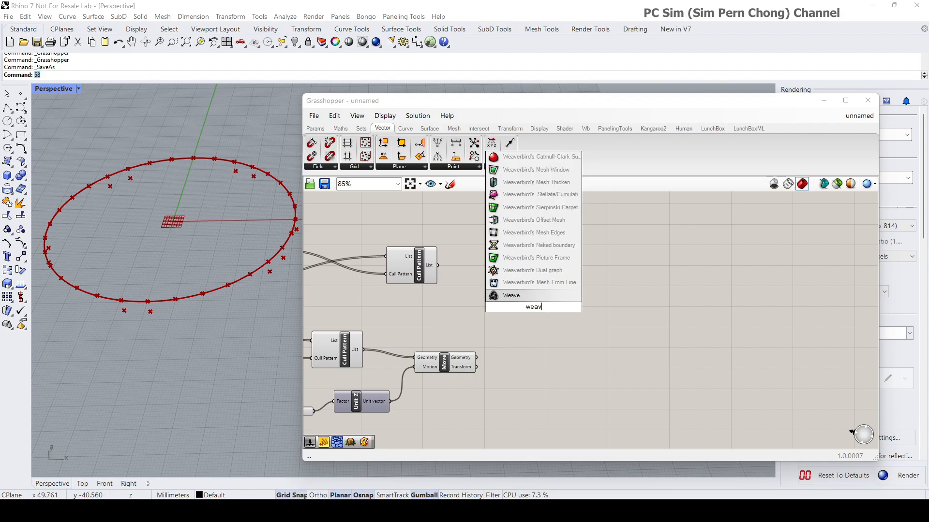
key("Return")
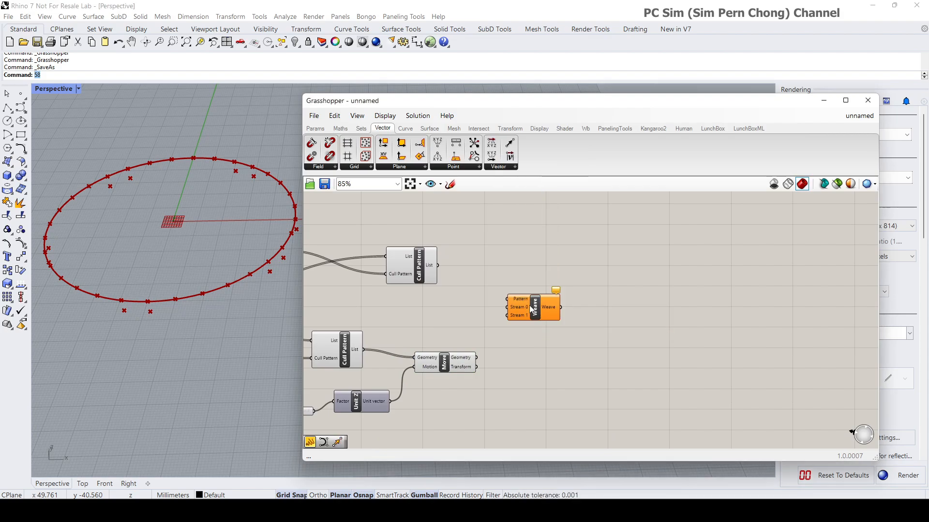
- Enlarge the lower pattern panel to show its full list, then connect a copy of it to Weave's Pattern input
right_click_drag(471, 335, 595, 287)
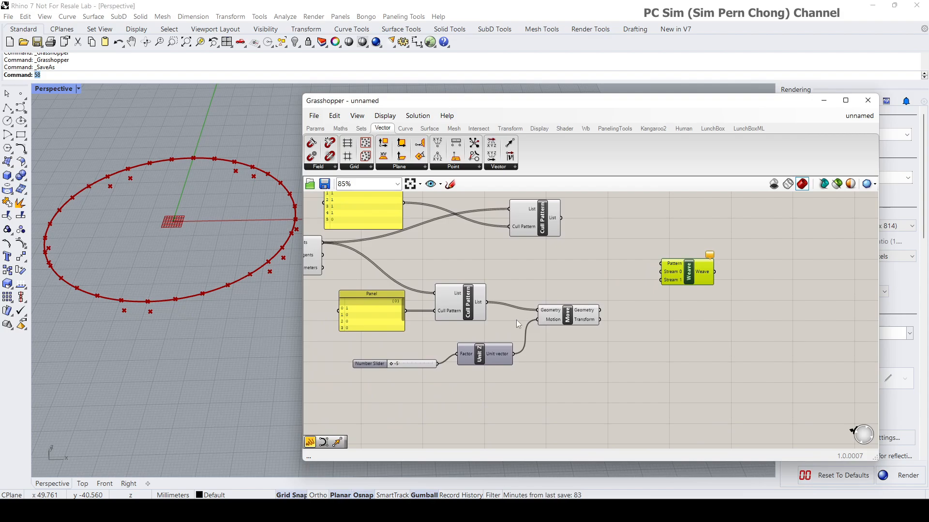
mouse_move(388, 332)
left_mouse_down()
mouse_move(388, 356)
mouse_move(388, 341)
left_mouse_up()
left_click(374, 300)
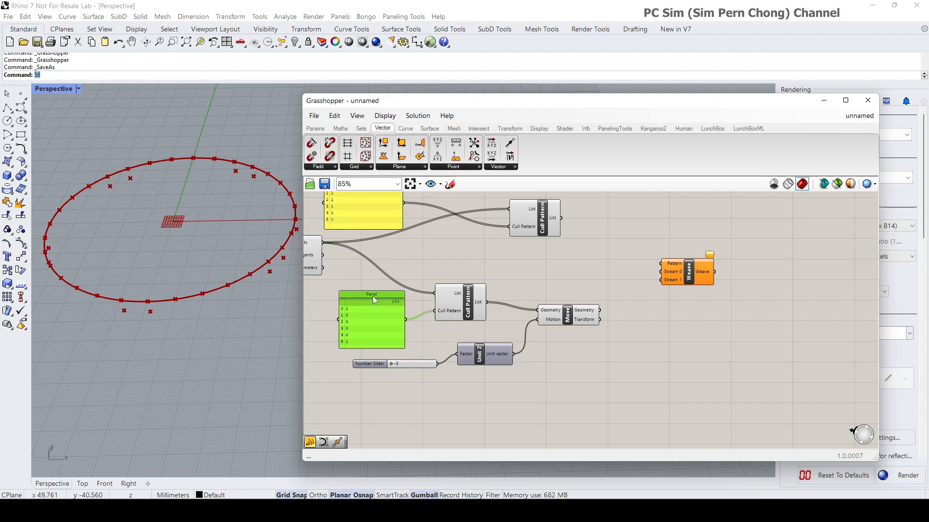
left_click_drag(372, 296, 662, 264, "alt")
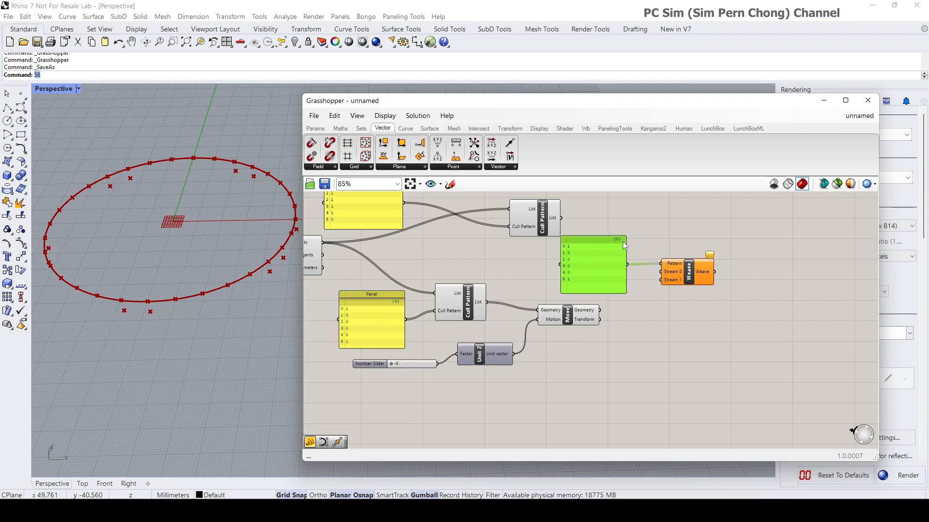
- Connect the upper Cull Pattern's List to Weave's Stream 0 and Move's Geometry output to Stream 1
left_click_drag(561, 218, 661, 272)
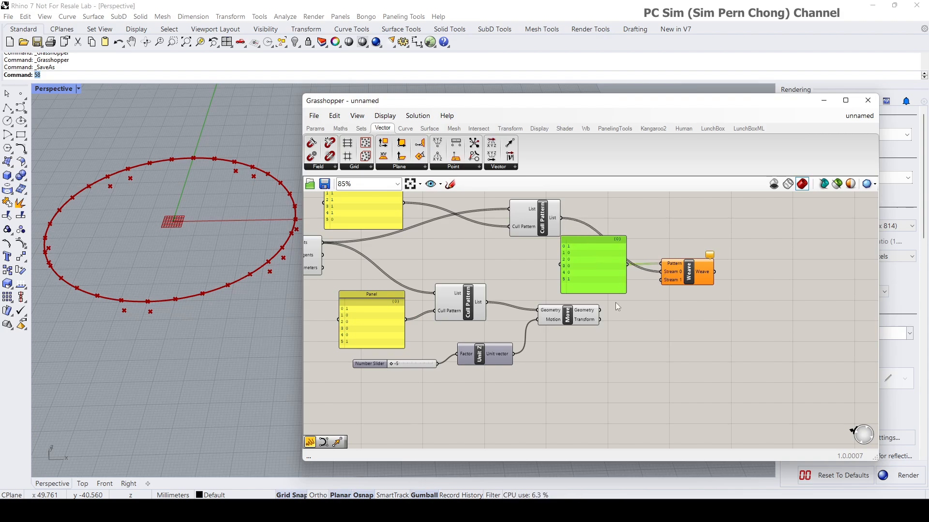
left_click_drag(601, 311, 661, 280)
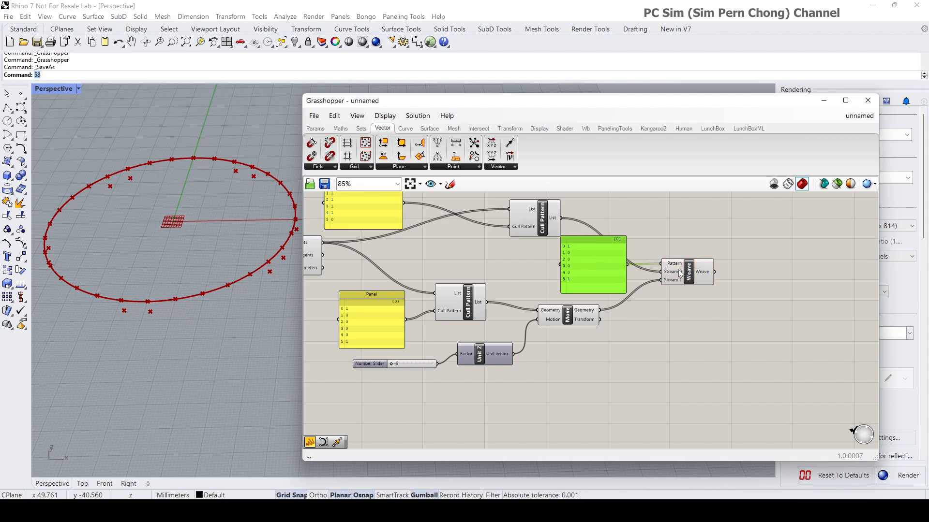
left_click(686, 274)
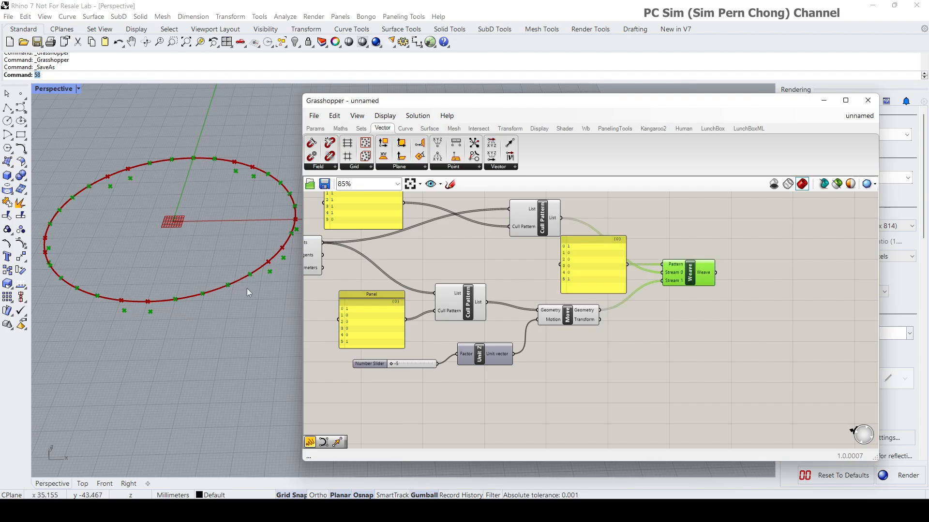
- Add a Nurbs Curve component after Weave
scroll(247, 288, "down", 2)
right_click_drag(702, 279, 525, 297)
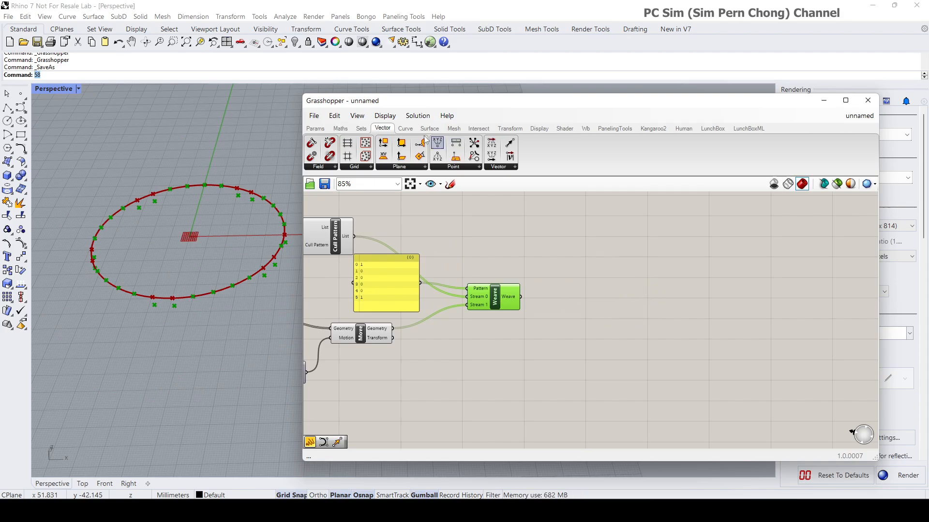
left_click(405, 128)
left_click(506, 170)
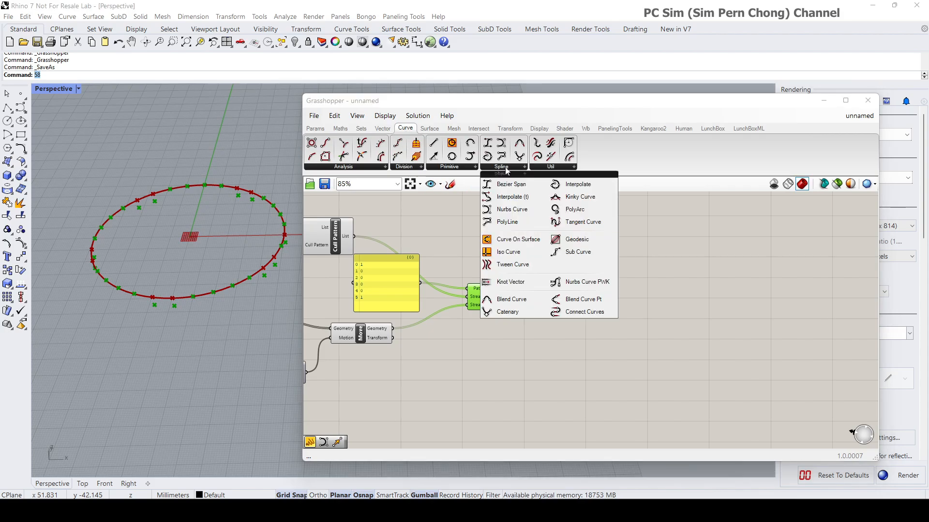
left_click(512, 209)
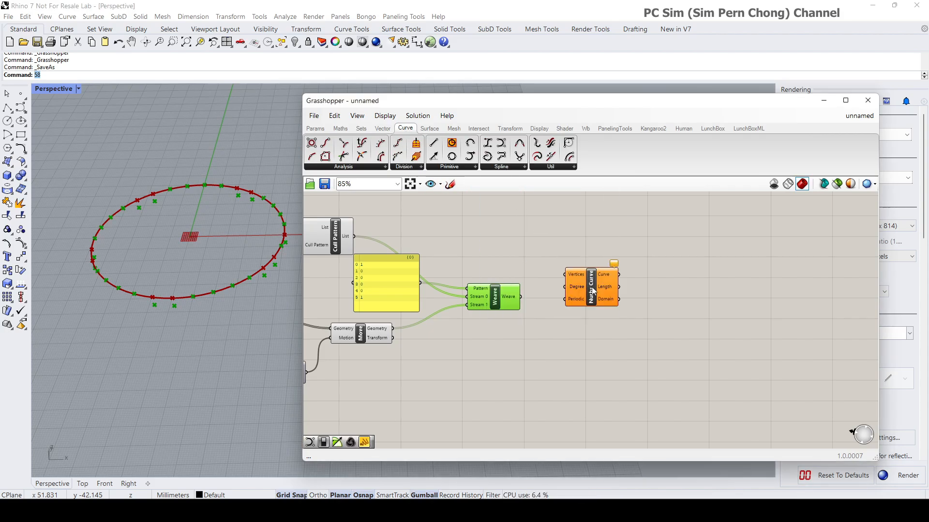
left_click(605, 308)
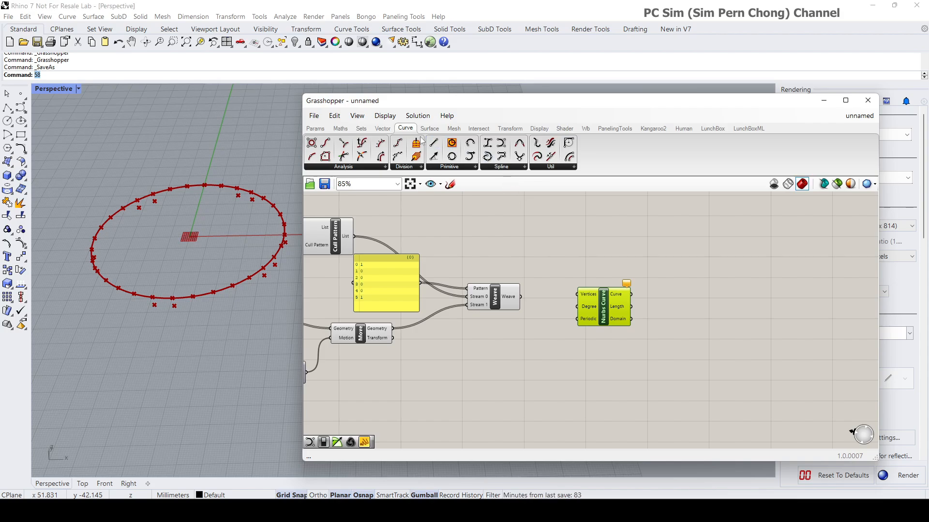
- Feed Nurbs Curve's Periodic input from a Boolean Toggle set to True and connect Weave's output to Vertices
left_click(315, 129)
left_click(466, 170)
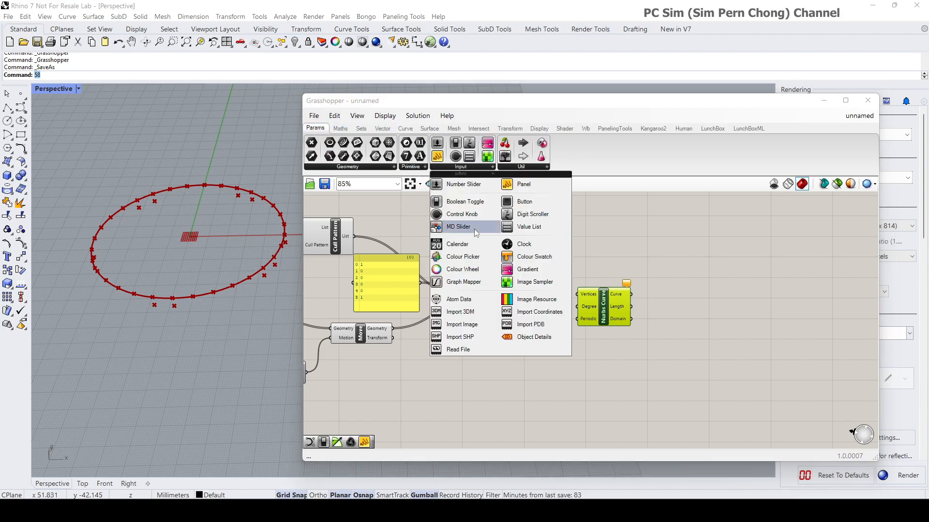
left_click_drag(471, 204, 579, 322)
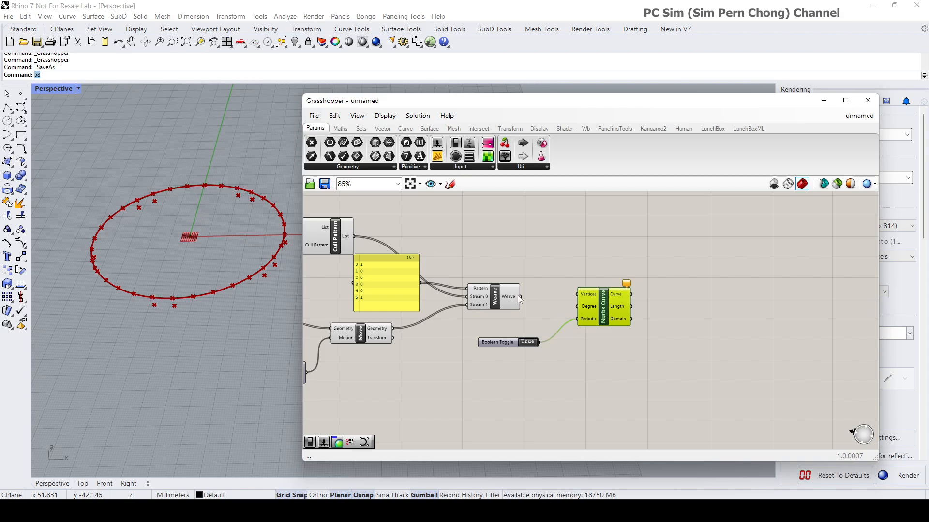
left_click_drag(524, 299, 577, 294)
right_click_drag(223, 292, 213, 240)
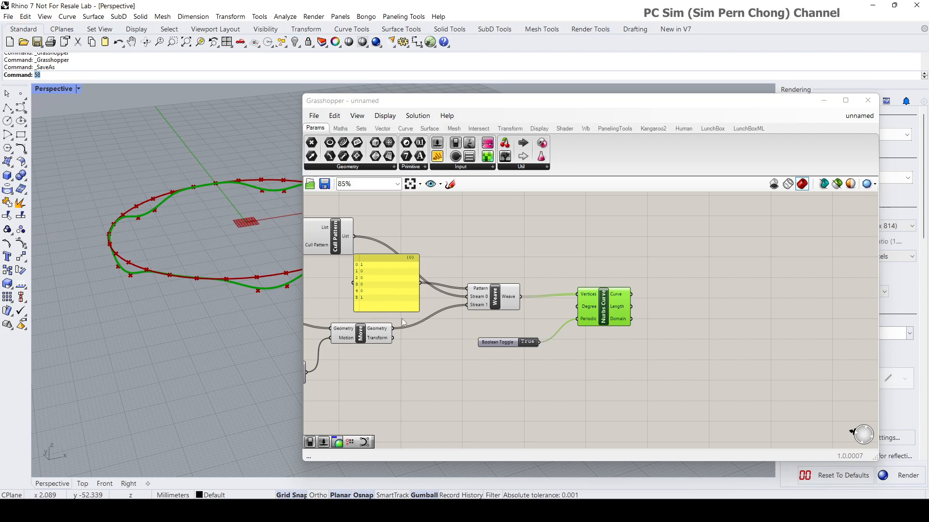
- Set the number slider feeding Divide Curve's Count to 176
right_click_drag(378, 307, 581, 303)
right_click_drag(454, 313, 639, 315)
right_click_drag(407, 283, 587, 319)
scroll(486, 294, "up", 2)
right_click_drag(454, 292, 425, 293)
scroll(549, 329, "down", 2)
scroll(483, 315, "up", 3)
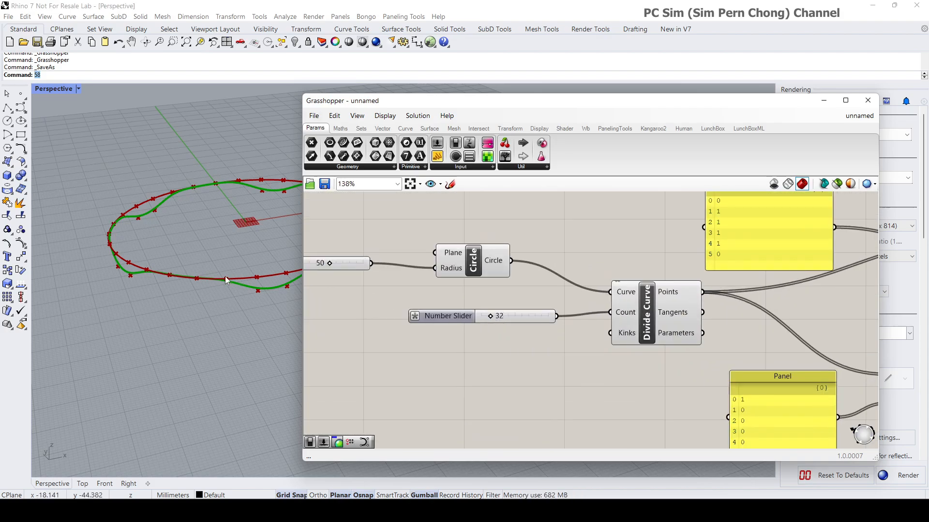
right_click_drag(204, 268, 139, 329)
right_click_drag(246, 304, 198, 301)
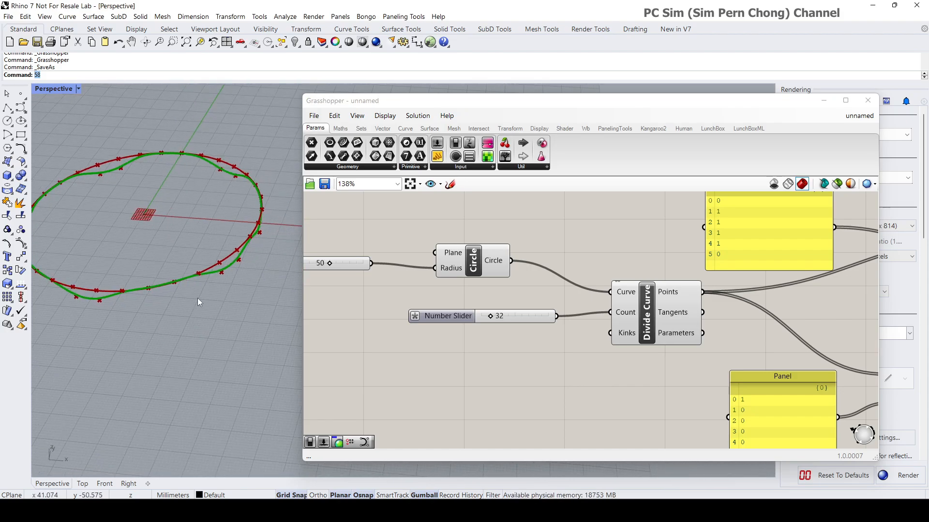
left_click_drag(490, 317, 531, 317)
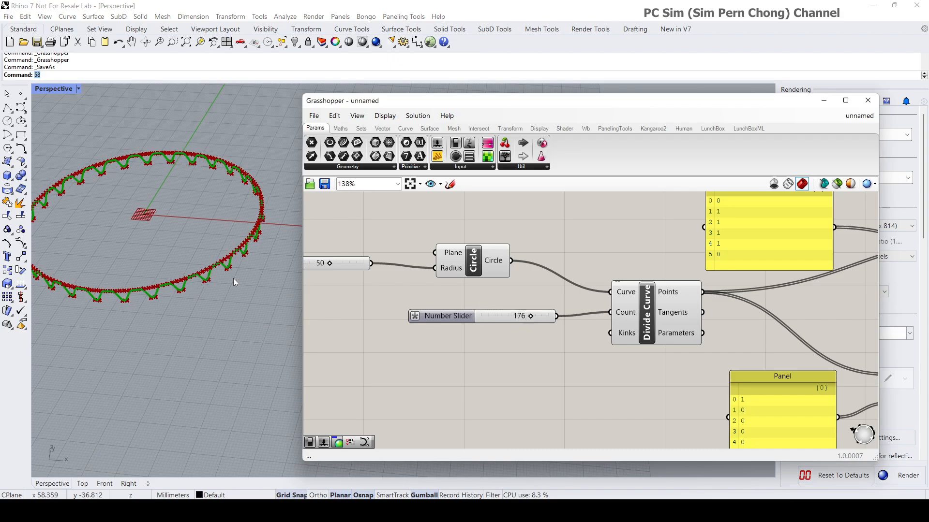
right_click_drag(234, 284, 241, 253)
- Duplicate the entire definition twice, stacking the two copies below the original
scroll(241, 253, "down", 4)
scroll(363, 290, "down", 5)
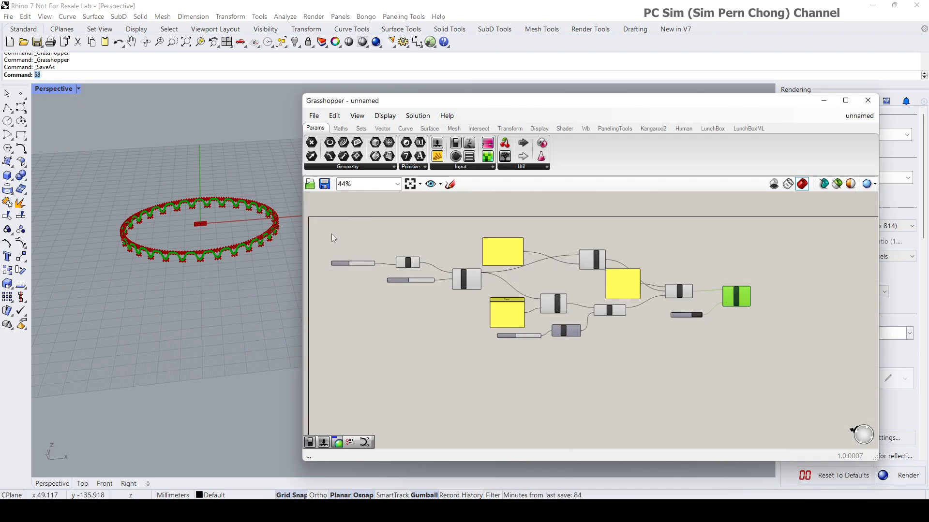
left_click_drag(332, 237, 793, 376)
scroll(559, 358, "down", 2)
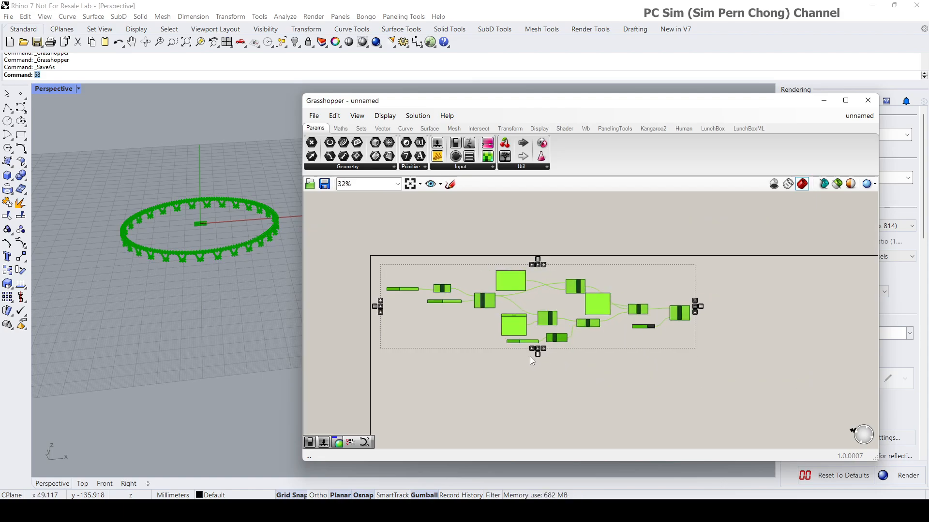
right_click_drag(530, 356, 458, 329)
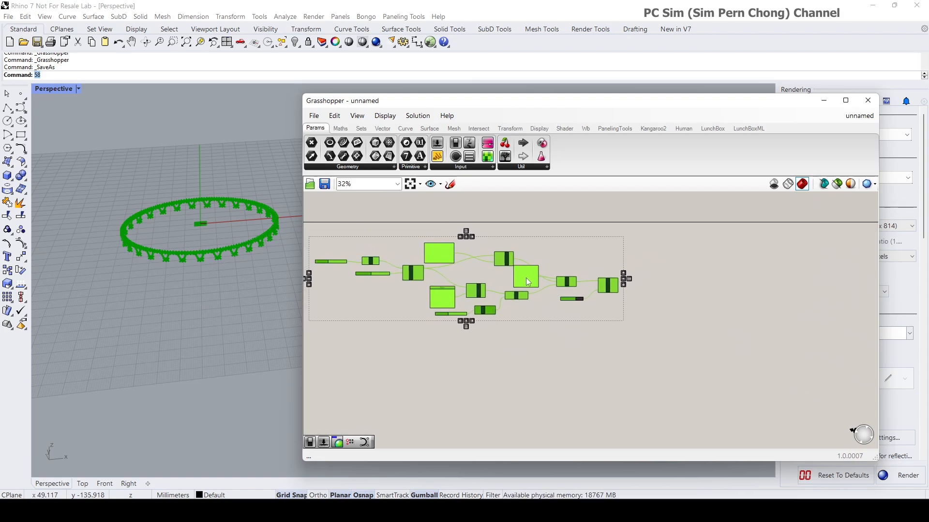
left_click_drag(526, 277, 526, 395, "alt")
right_click_drag(573, 356, 587, 260)
left_click_drag(540, 305, 544, 412, "alt")
- Label the original definition with a Scribble reading "Curve 1" above its first slider
right_click_drag(575, 299, 619, 392)
scroll(445, 277, "up", 3)
double_click(445, 277)
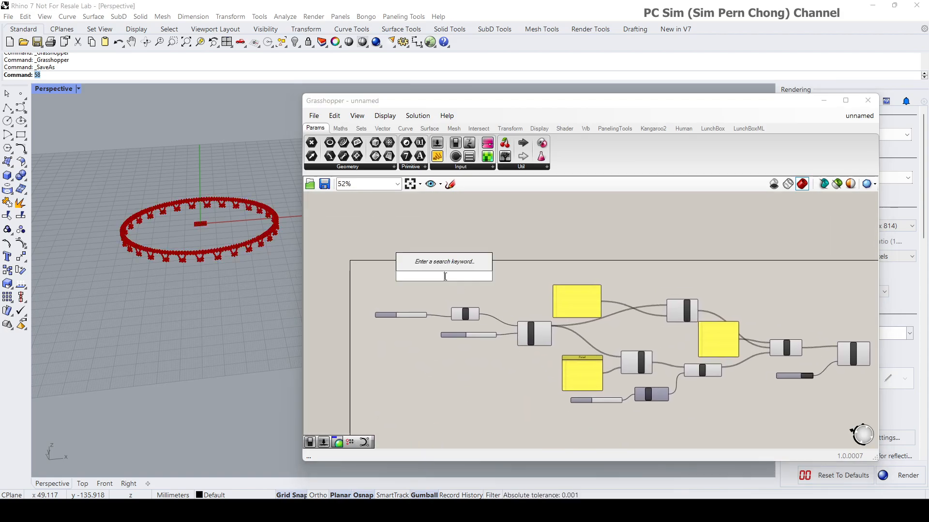
double_click(414, 286)
key("Escape")
double_click(420, 279)
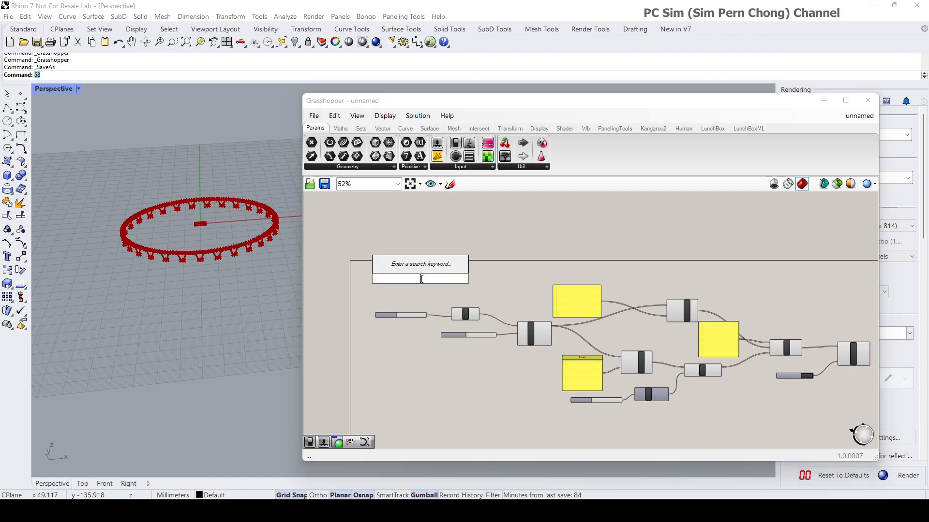
type("scr")
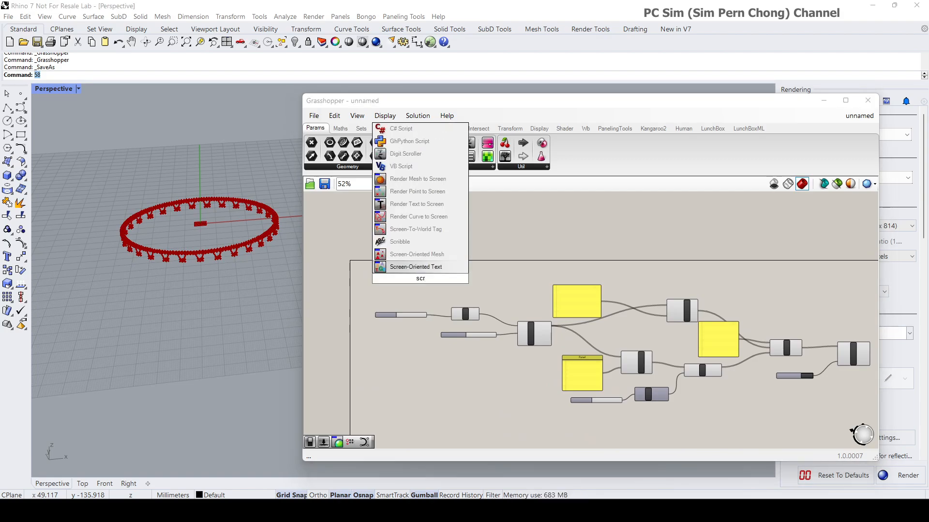
left_click(417, 242)
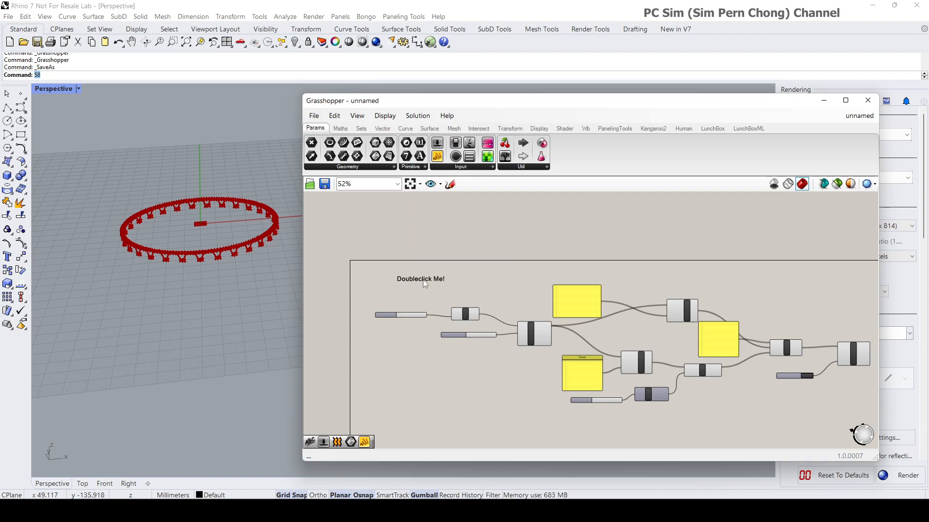
double_click(424, 281)
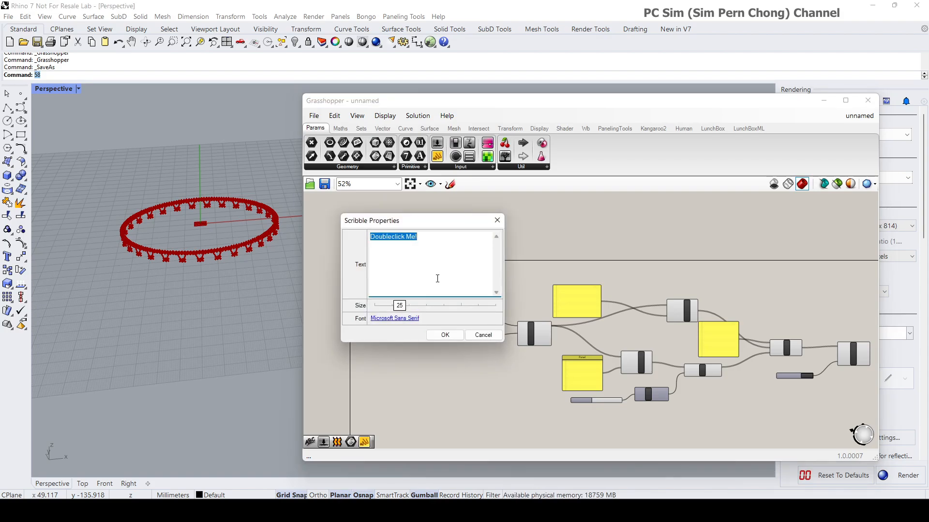
type("Curve")
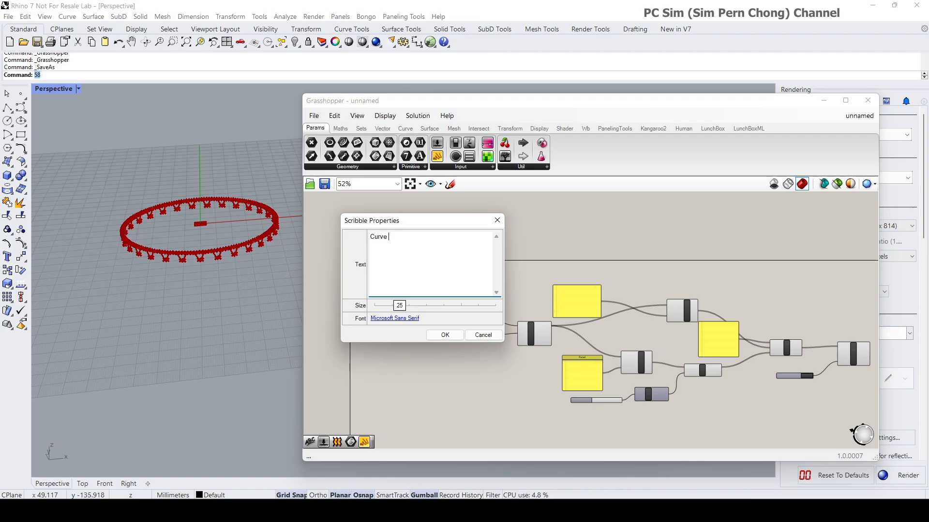
left_click(446, 335)
- Label the first copy of the definition with a Scribble reading "Curve 2" above its first slider
scroll(448, 334, "down", 2)
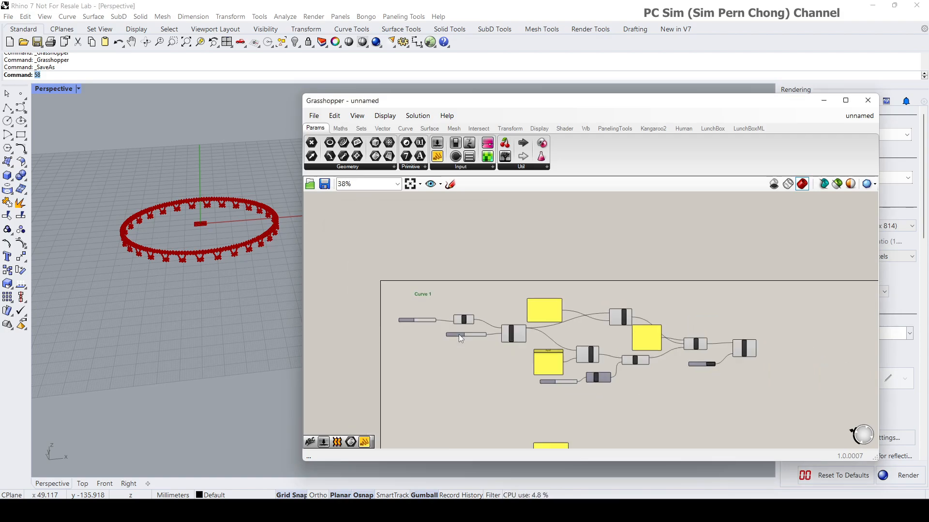
right_click_drag(458, 335, 454, 206)
scroll(431, 294, "up", 2)
double_click(416, 294)
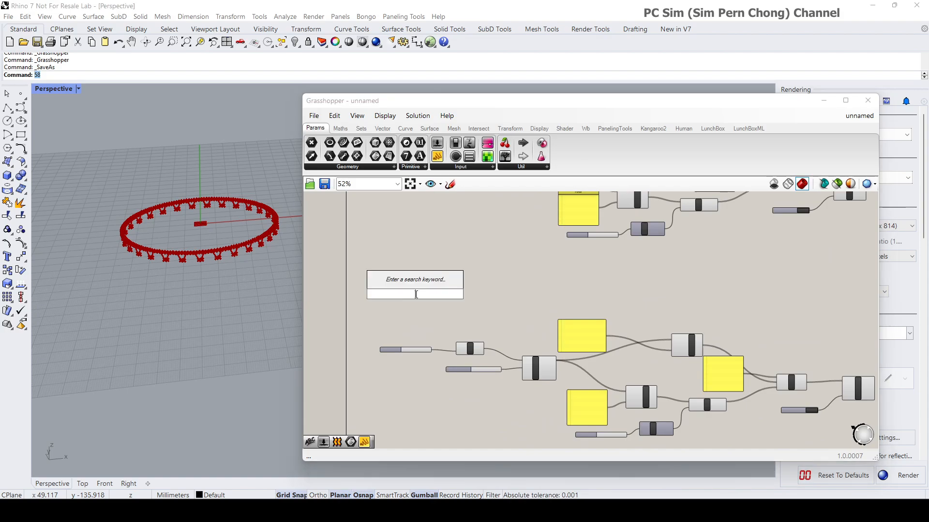
type("sc")
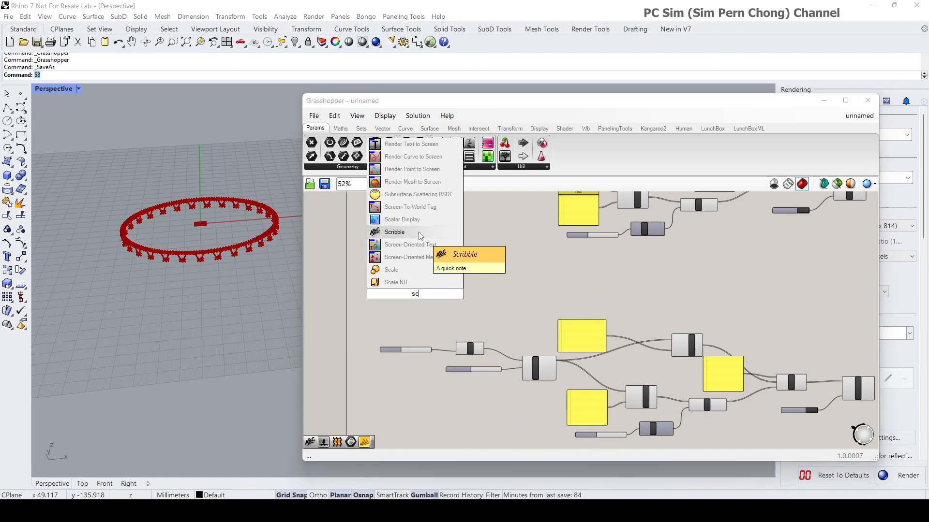
left_click(418, 232)
double_click(424, 297)
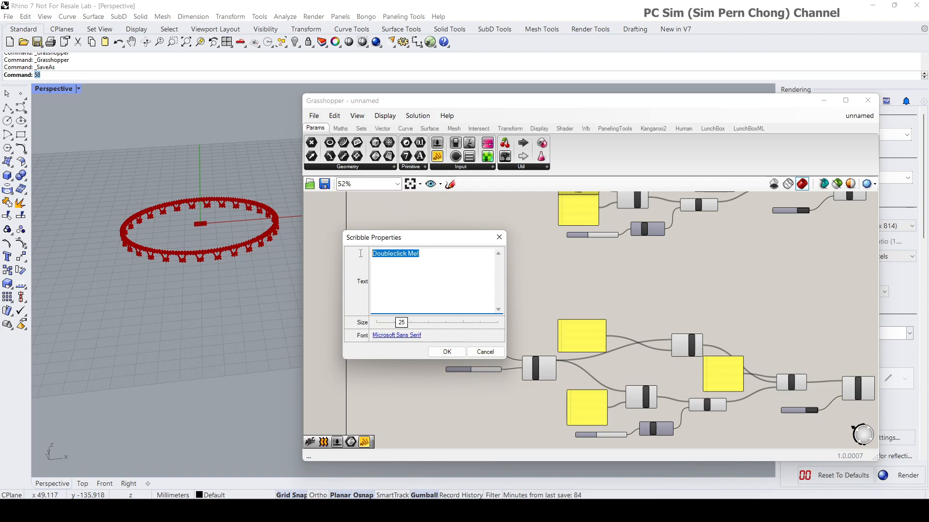
type("Curve 2")
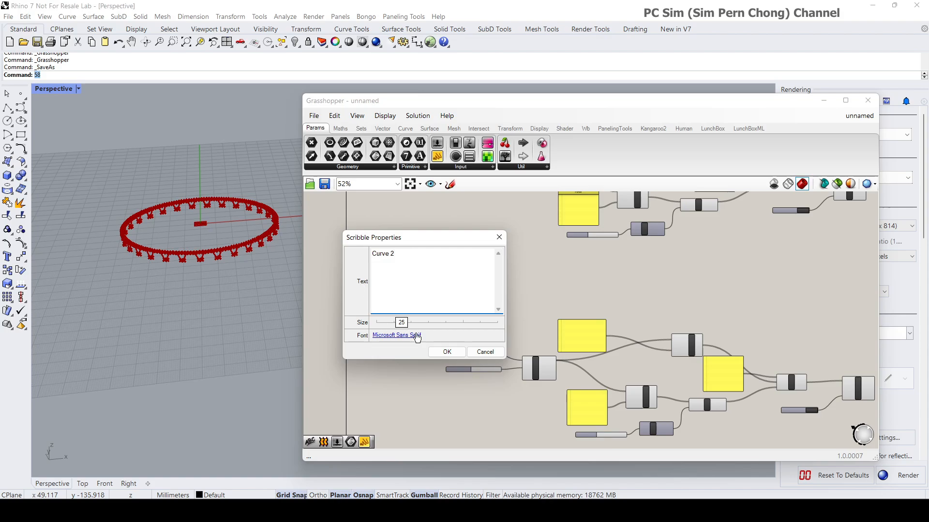
left_click(447, 352)
- Label the second copy of the definition with a Scribble reading "Curve 3" above its first slider
scroll(440, 353, "down", 3)
scroll(441, 298, "up", 2)
double_click(441, 298)
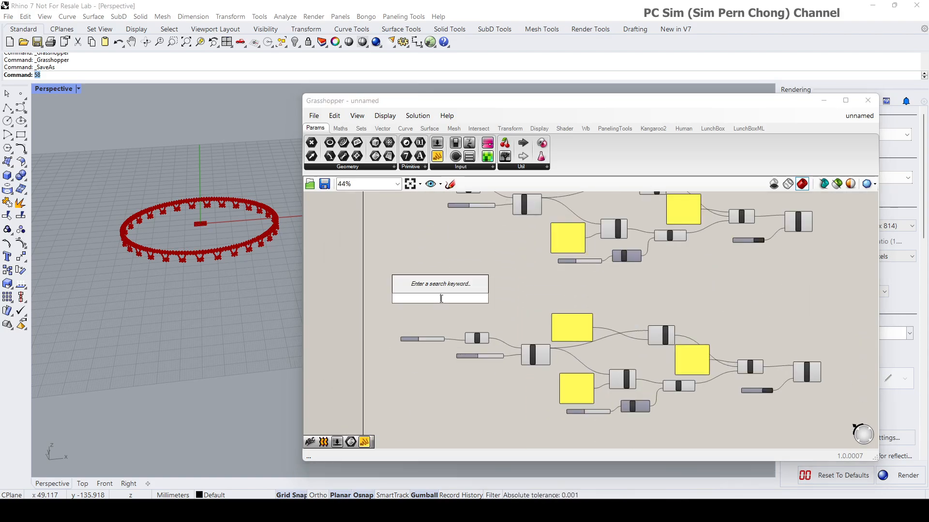
type("sc")
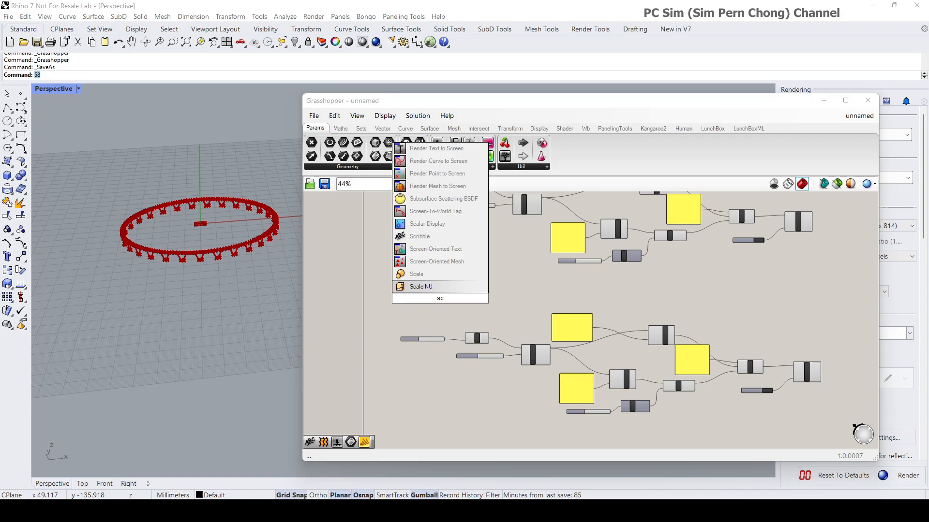
left_click(419, 236)
double_click(442, 301)
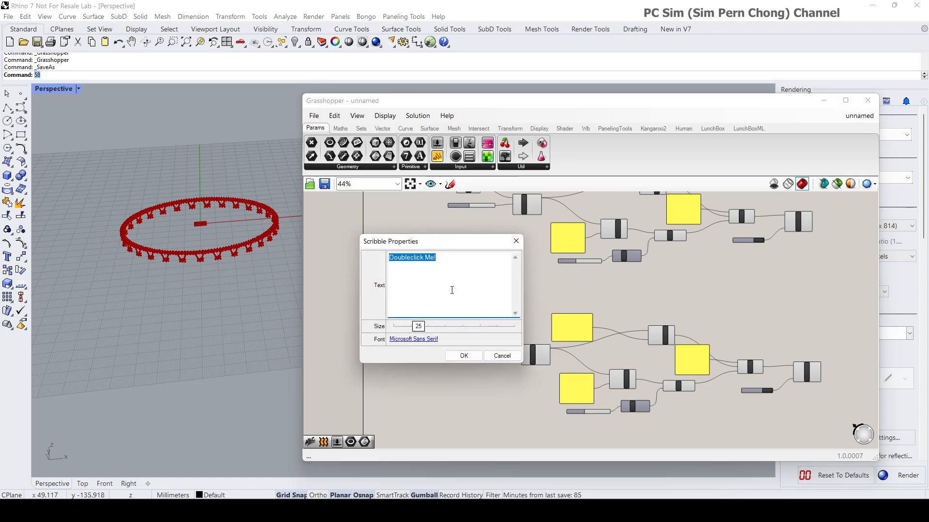
type("Curve 3")
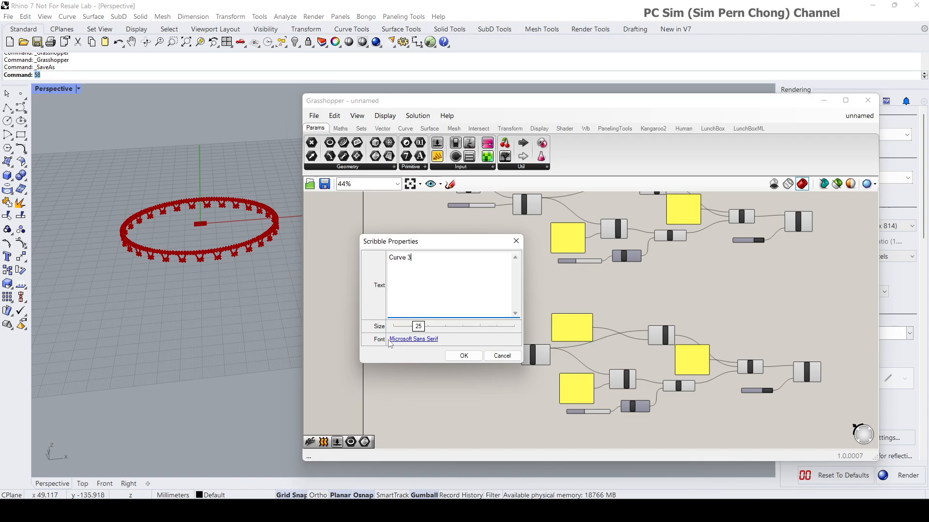
left_click(450, 357)
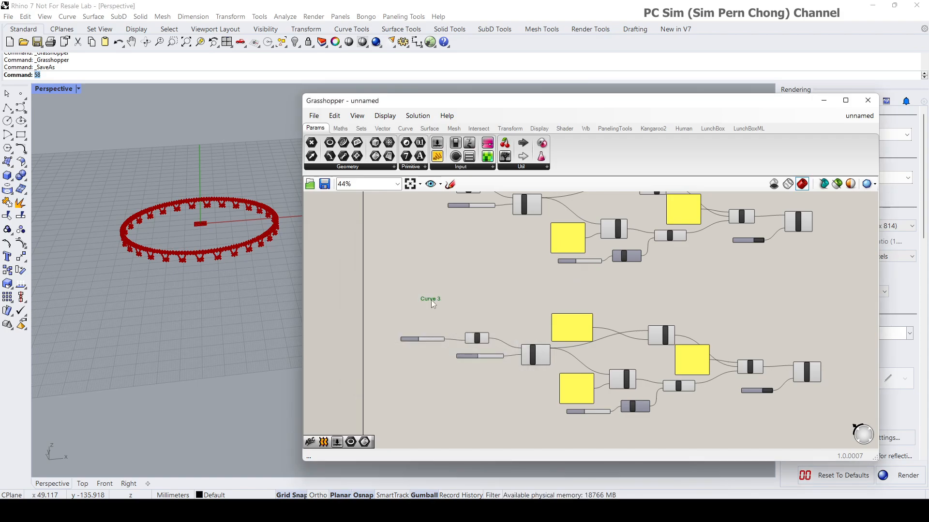
- Set the circle radius slider in the Curve 2 definition to 61
scroll(417, 317, "down", 3)
right_click_drag(597, 217, 539, 237)
scroll(579, 260, "up", 1)
scroll(579, 260, "down", 2)
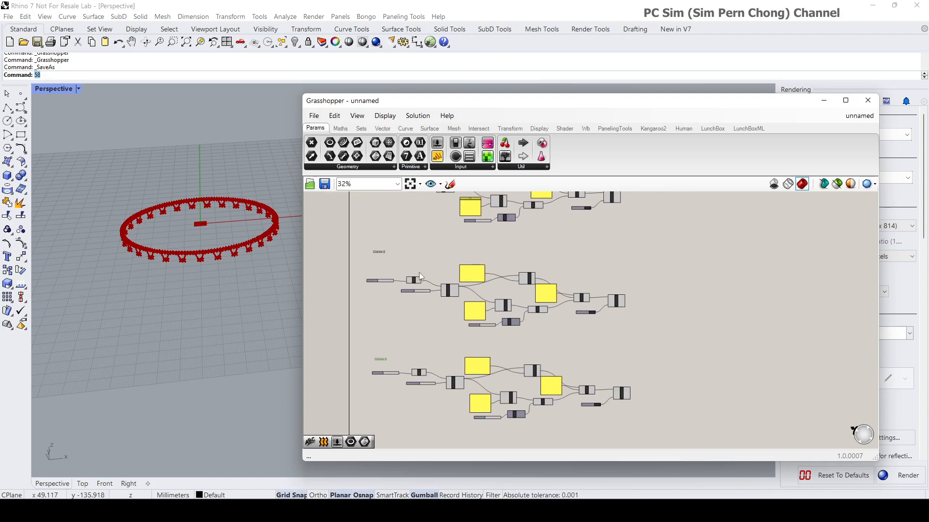
scroll(419, 272, "up", 5)
right_click_drag(499, 300, 536, 308)
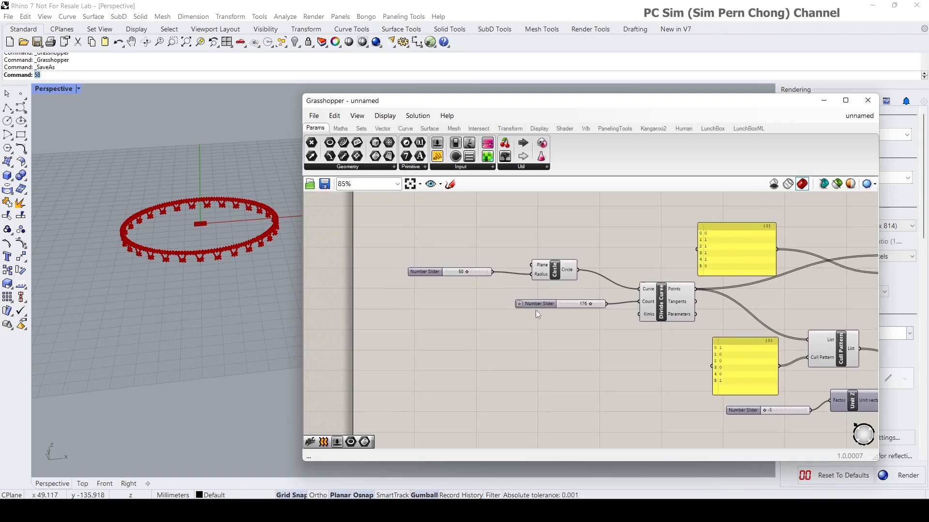
right_click_drag(274, 248, 261, 274)
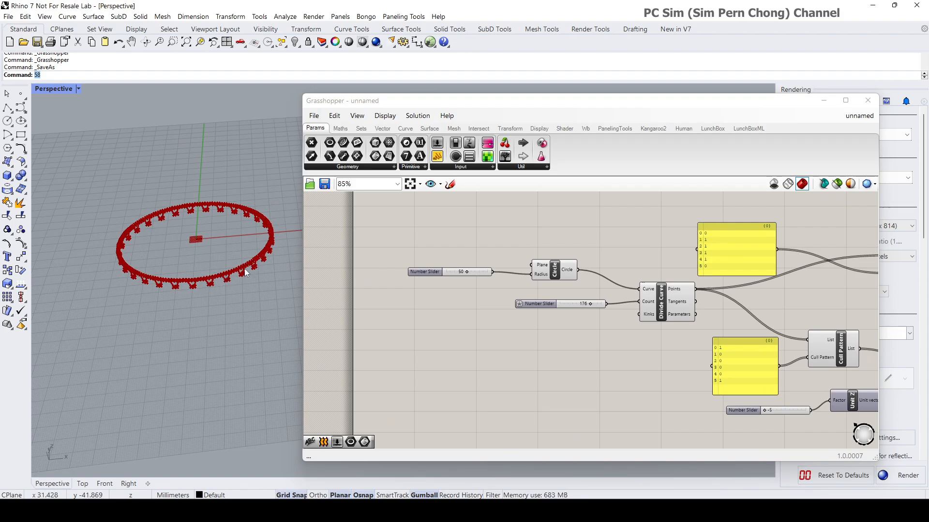
right_click_drag(466, 303, 415, 294)
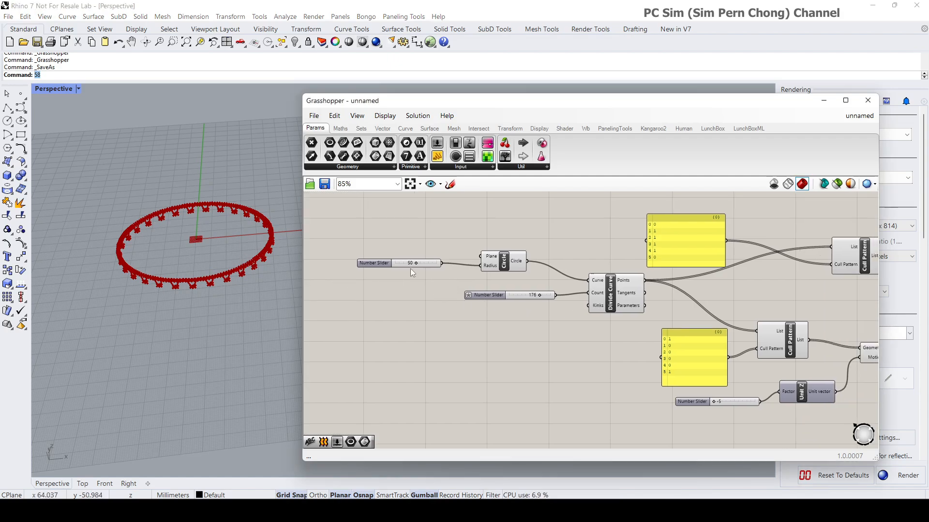
mouse_move(416, 263)
left_mouse_down()
mouse_move(430, 263)
mouse_move(399, 264)
mouse_move(428, 265)
mouse_move(416, 266)
left_mouse_up()
- Set the upper limit of the Curve 1 circle radius slider to 50
right_click_drag(478, 436, 510, 436)
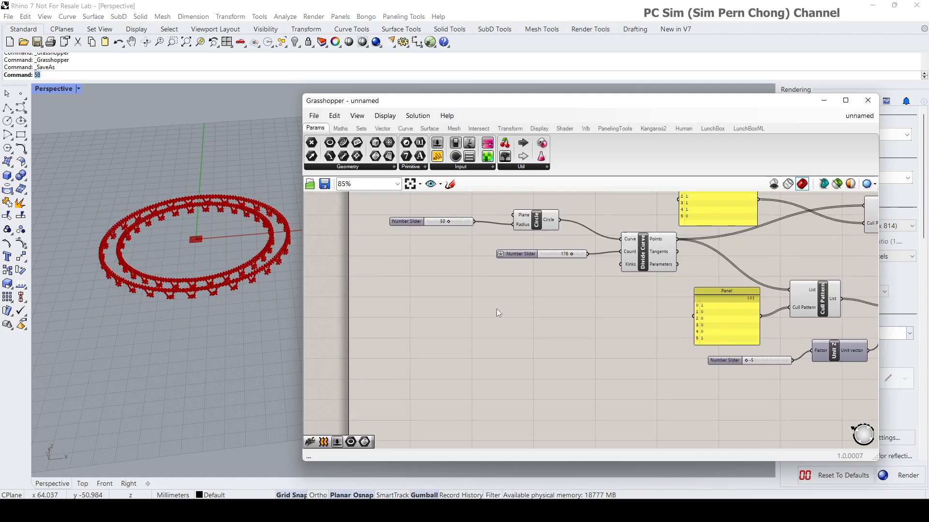
right_click(442, 223)
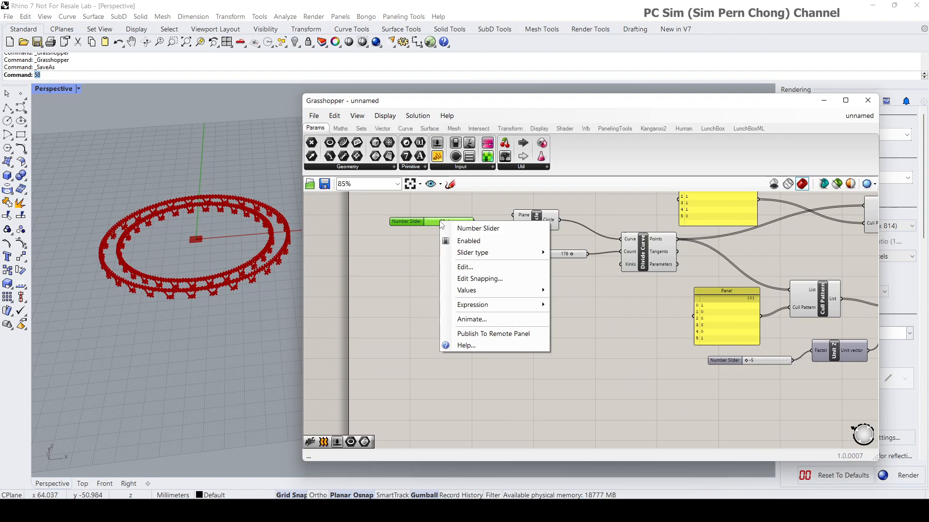
left_click(469, 267)
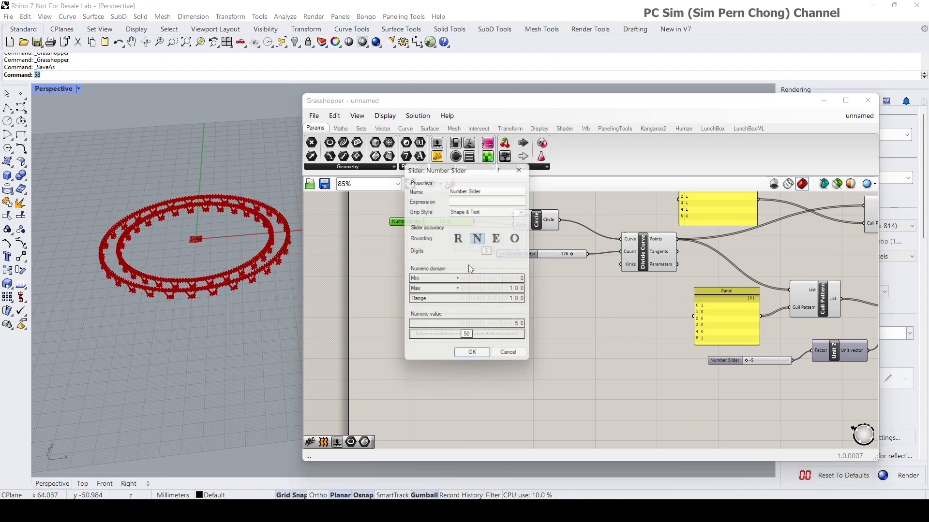
double_click(513, 282)
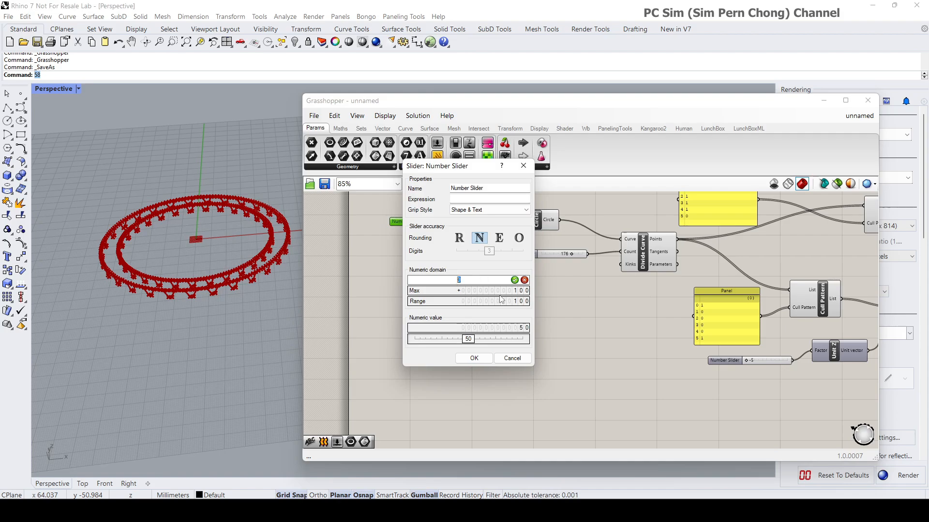
double_click(487, 289)
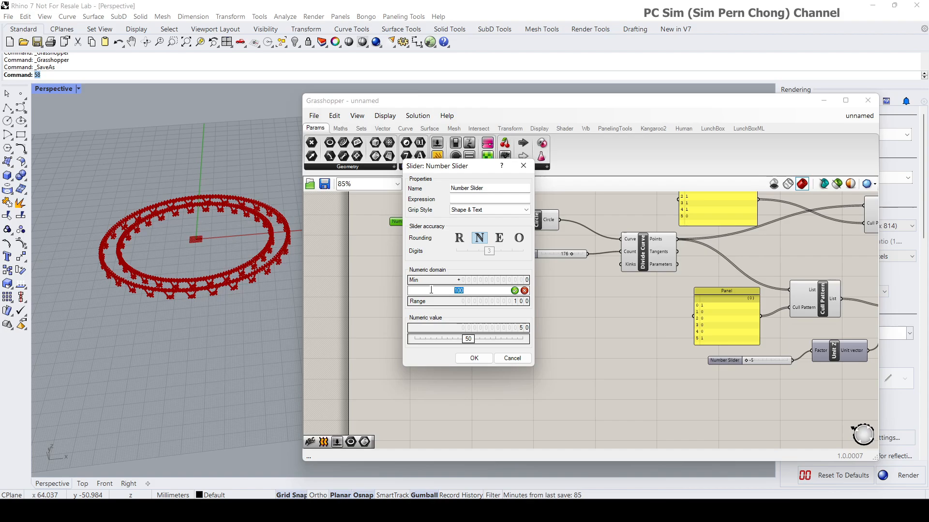
left_click(472, 358)
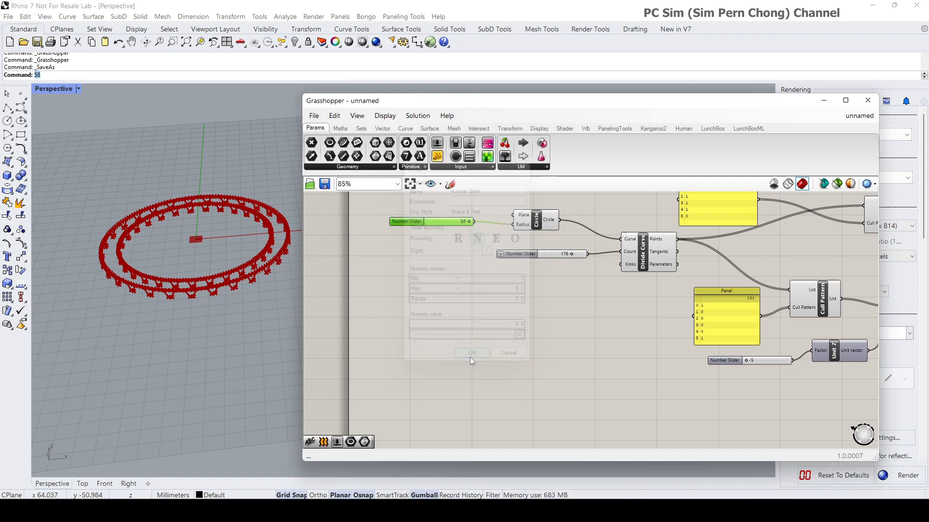
- Limit the Curve 2 circle radius slider to a range of 51 to 70 and raise it to its upper limit
scroll(474, 319, "down", 3)
right_click_drag(474, 320, 478, 275)
scroll(460, 318, "up", 6)
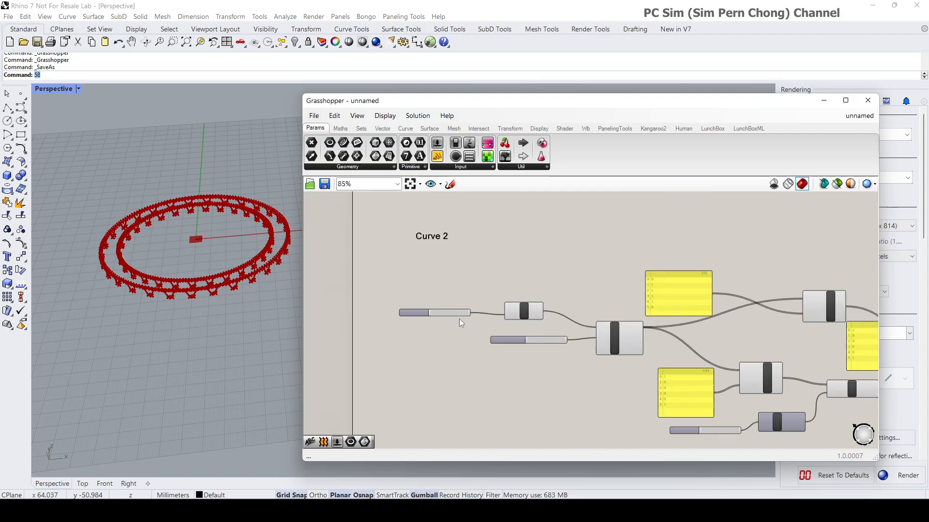
left_click(431, 309)
double_click(431, 309)
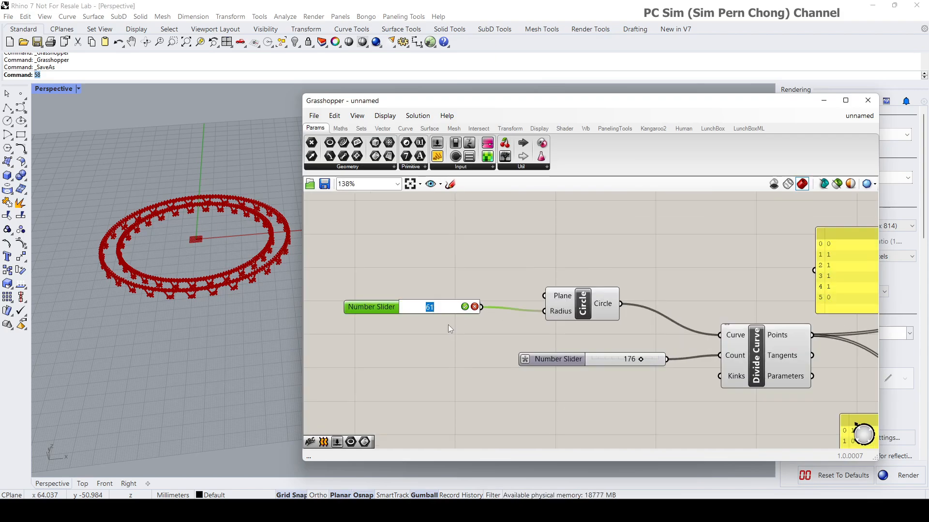
left_click(448, 325)
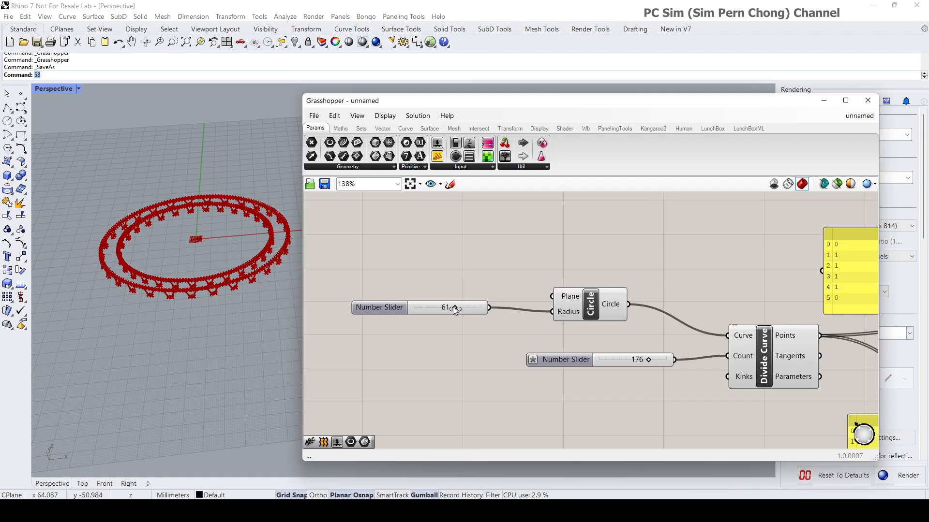
right_click(440, 309)
left_click(479, 355)
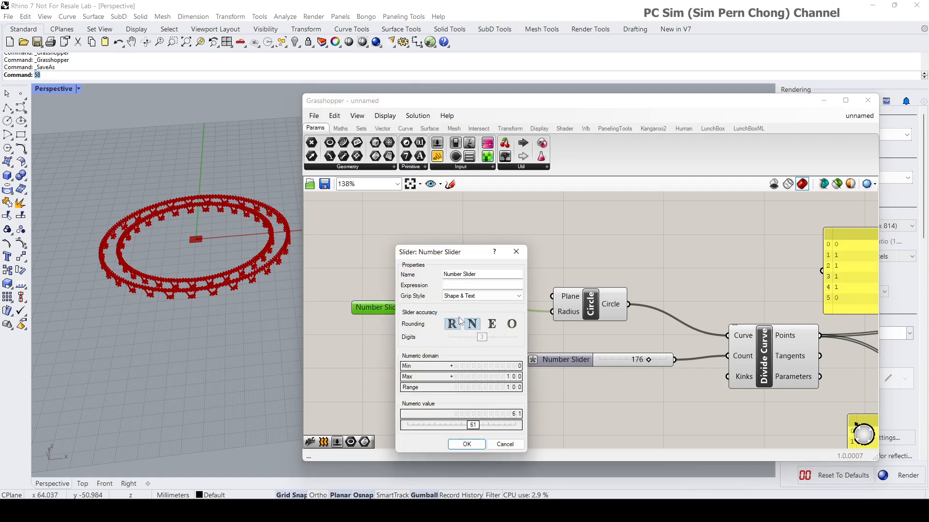
double_click(483, 366)
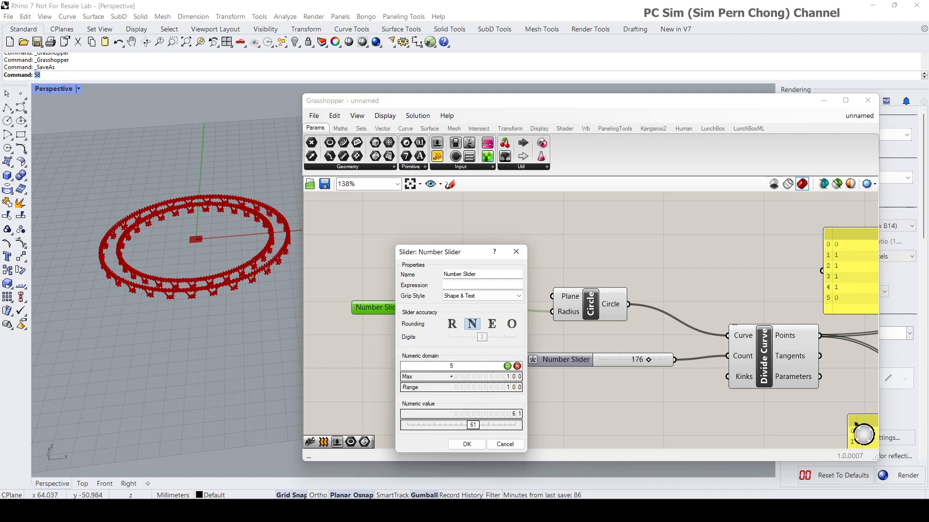
key("Tab")
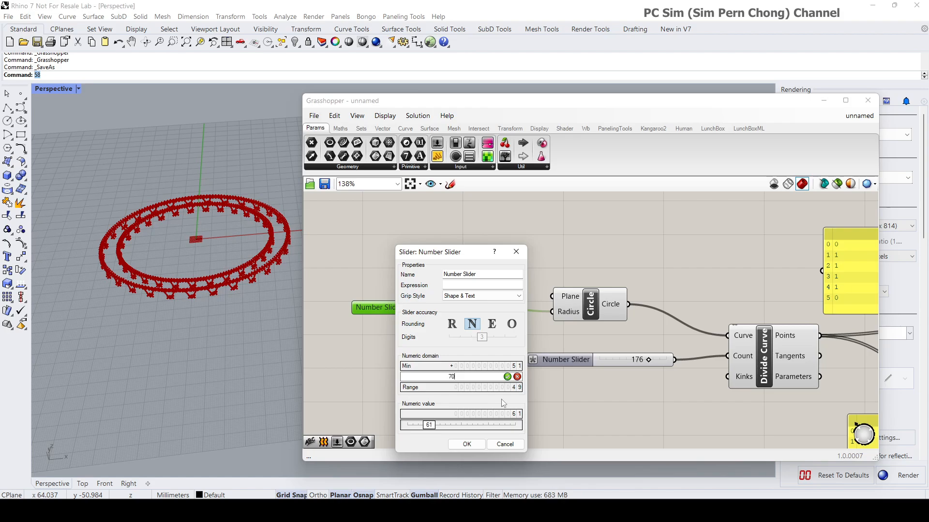
left_click(474, 443)
right_click_drag(495, 377, 497, 371)
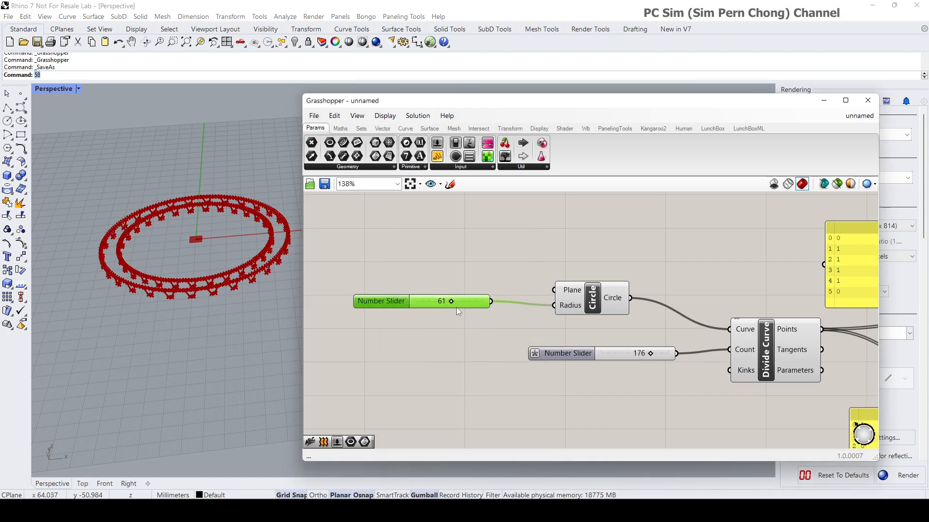
left_click_drag(449, 302, 489, 341)
- Limit the Curve 3 circle radius slider to a range of 72 to 120 and set its value to 104
scroll(486, 341, "down", 3)
right_click_drag(485, 339, 483, 216)
right_click_drag(481, 373, 475, 274)
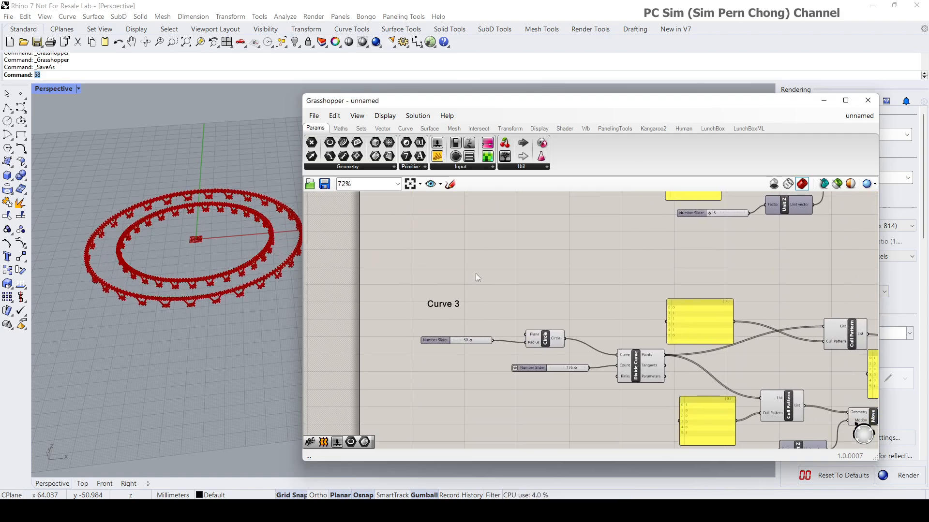
scroll(485, 350, "up", 5)
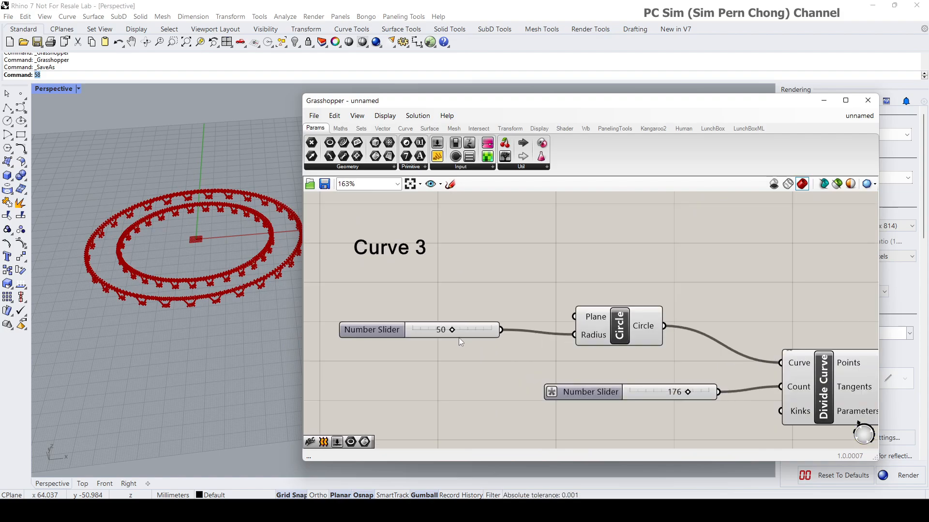
left_click_drag(452, 331, 409, 336)
left_click(422, 334)
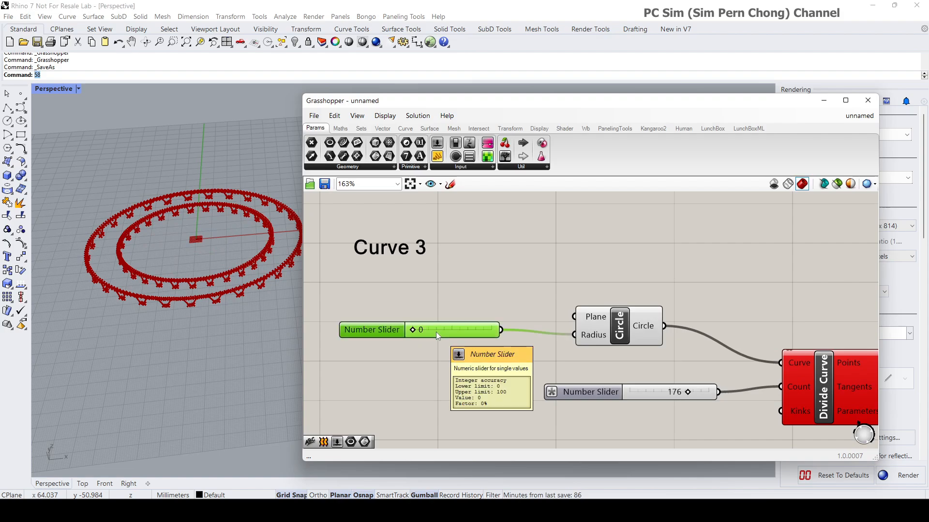
right_click(437, 333)
left_click(463, 378)
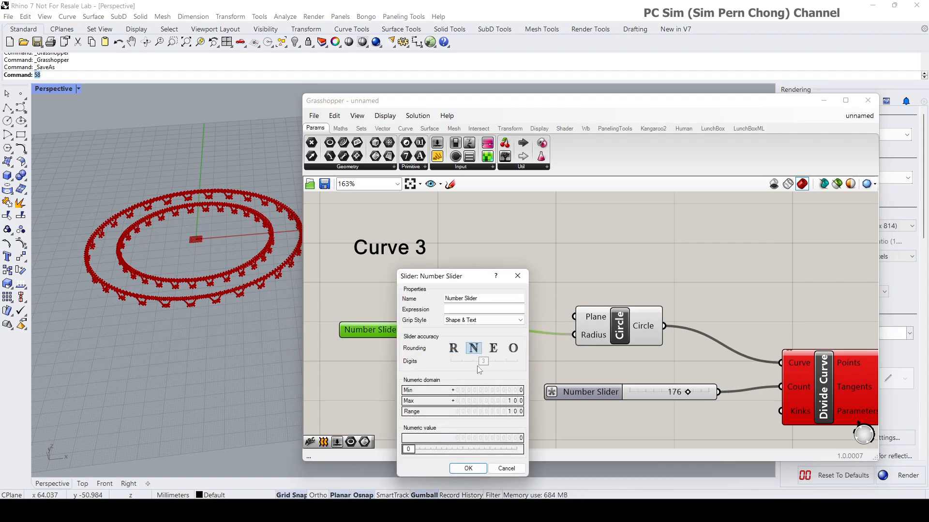
double_click(497, 394)
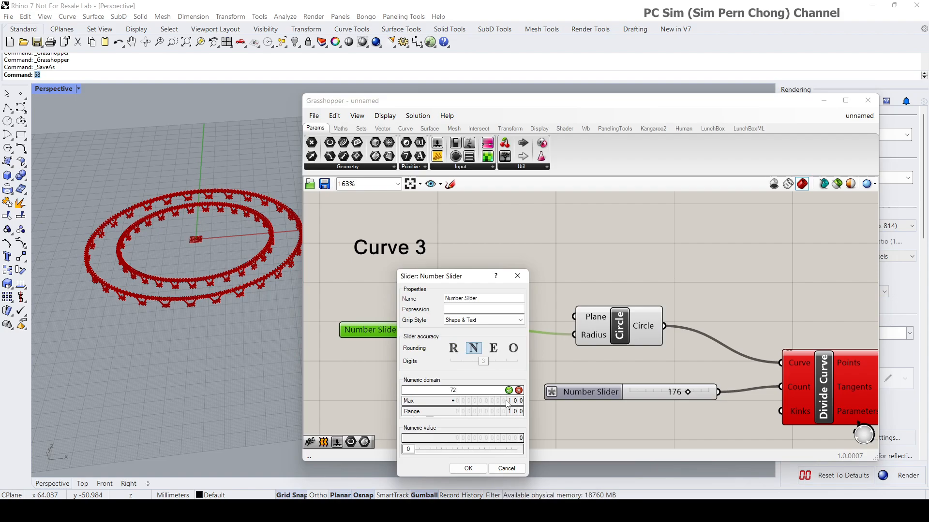
double_click(503, 400)
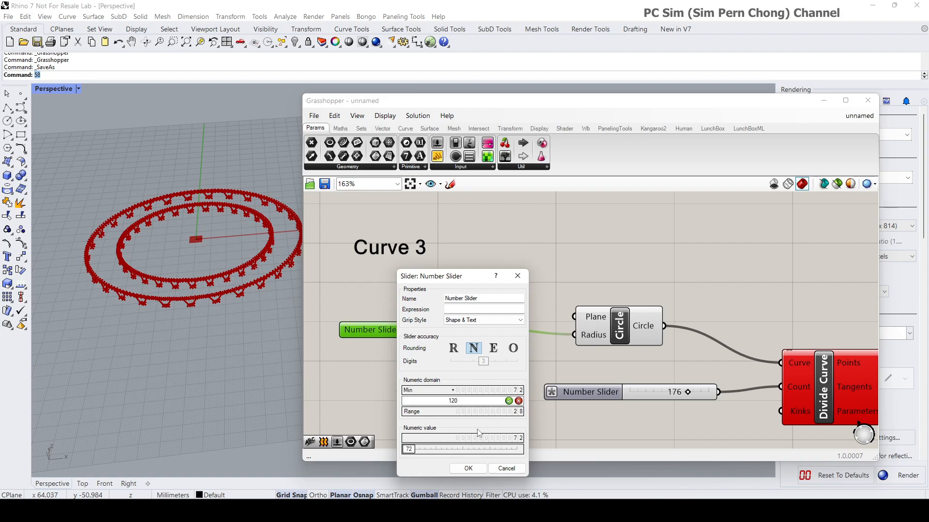
key("Return")
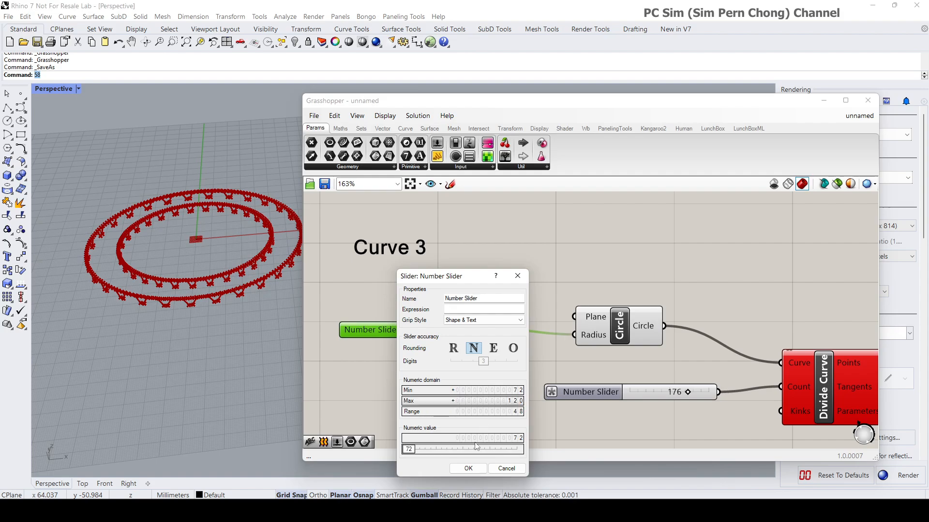
left_click(468, 468)
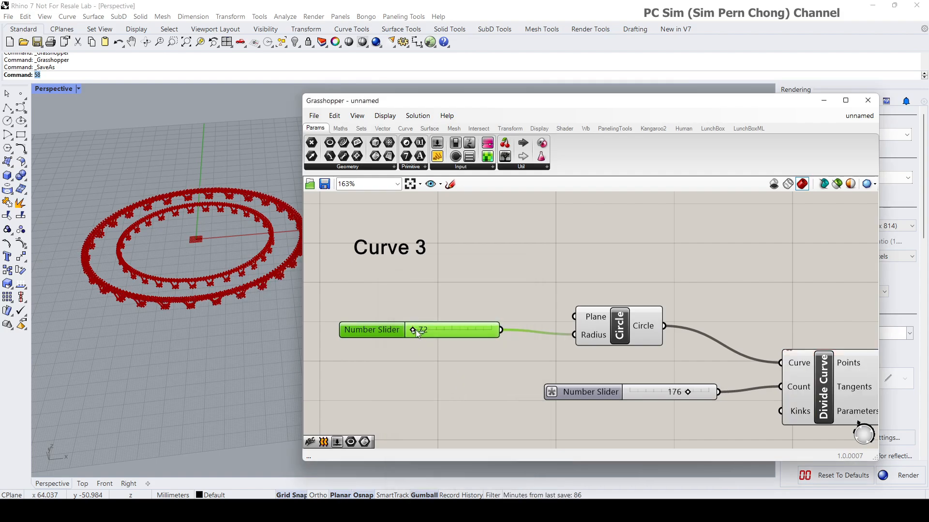
left_click_drag(416, 330, 468, 344)
- Examine the spacing of the three concentric woven rings from several angles in the Perspective viewport
scroll(256, 276, "down", 2)
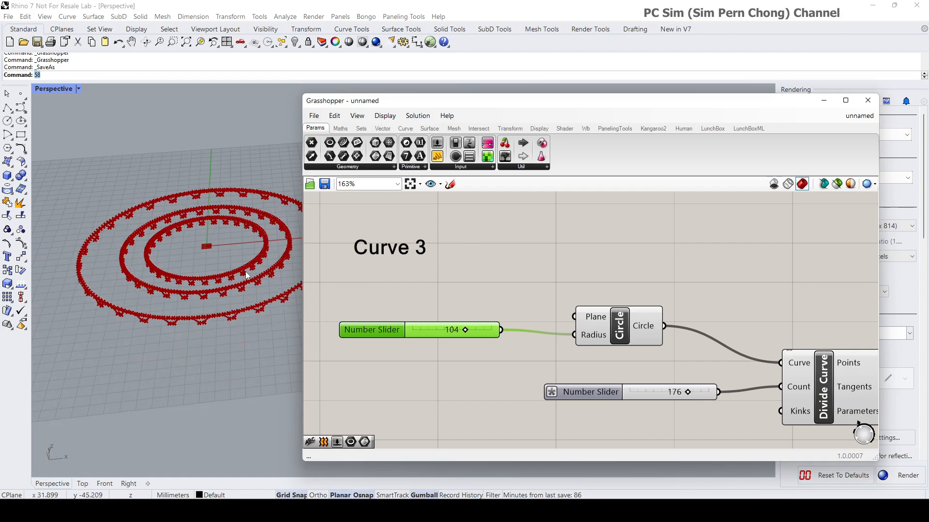
mouse_move(245, 274)
right_mouse_down()
mouse_move(254, 310)
mouse_move(256, 278)
mouse_move(233, 250)
mouse_move(234, 270)
right_mouse_up()
scroll(427, 316, "down", 3)
scroll(449, 313, "down", 1)
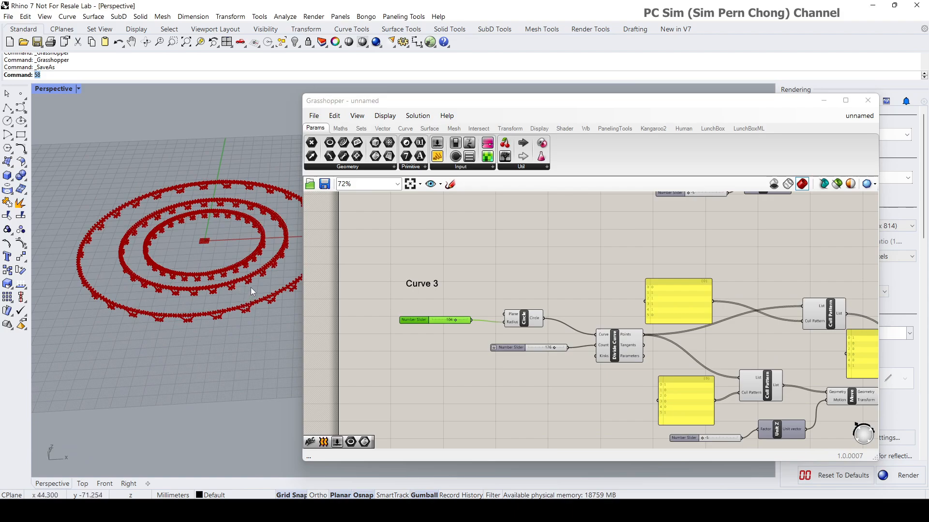
scroll(251, 288, "up", 5)
scroll(226, 275, "down", 6)
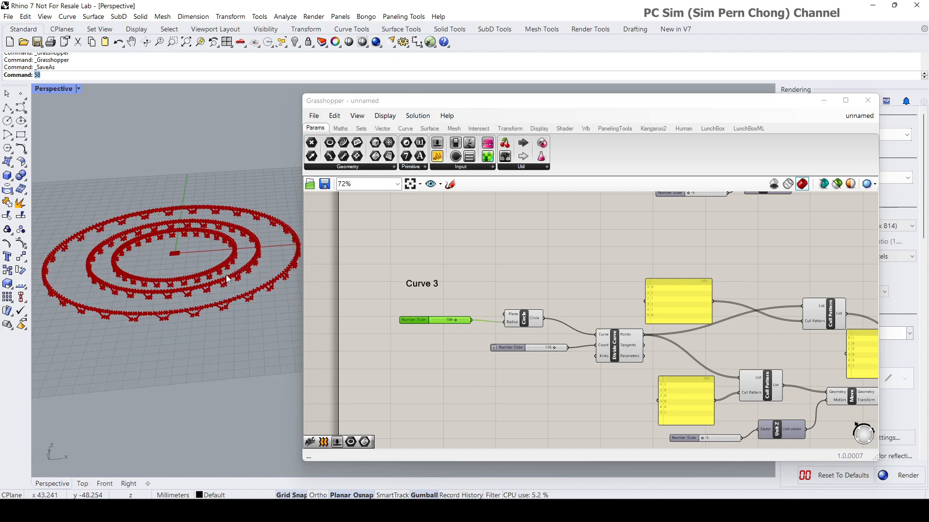
right_click_drag(225, 274, 230, 303, "shift")
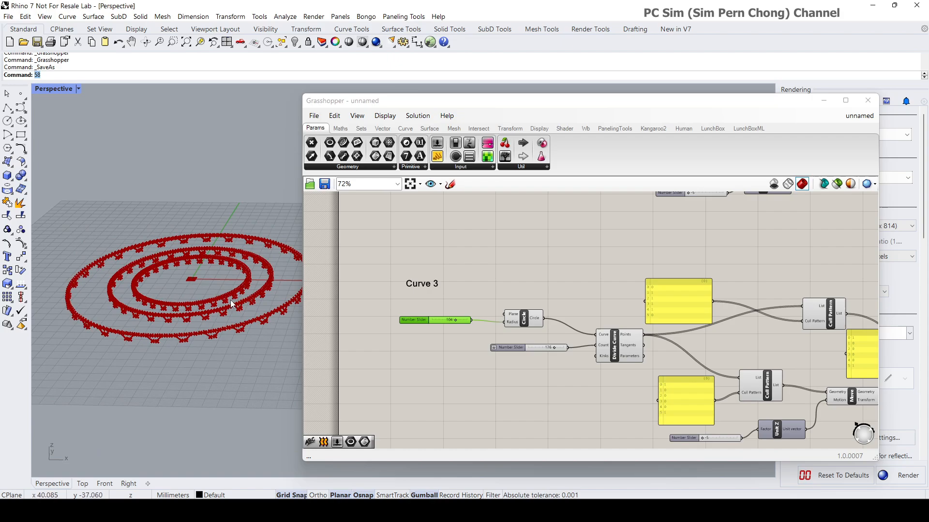
scroll(395, 310, "down", 4)
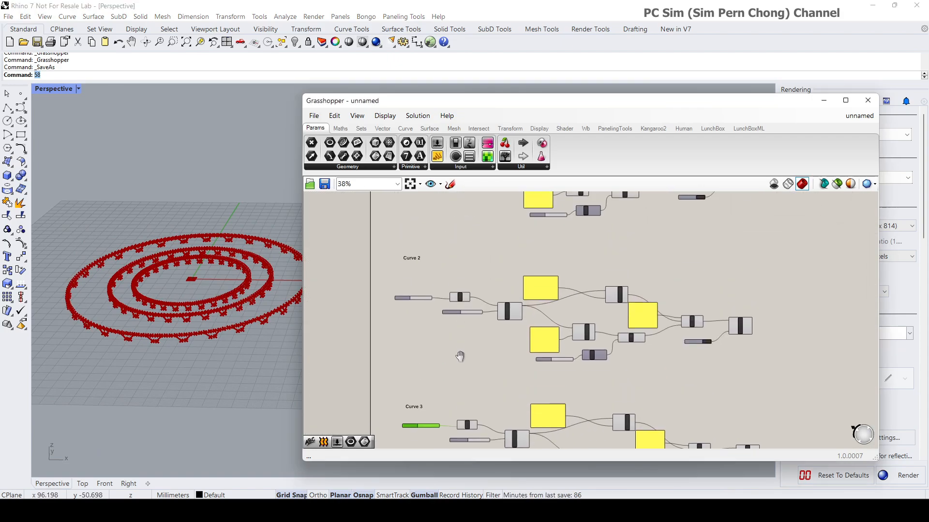
- Make room beside the Curve 1 Circle component and add a Move component between it and Divide Curve
scroll(478, 320, "up", 5)
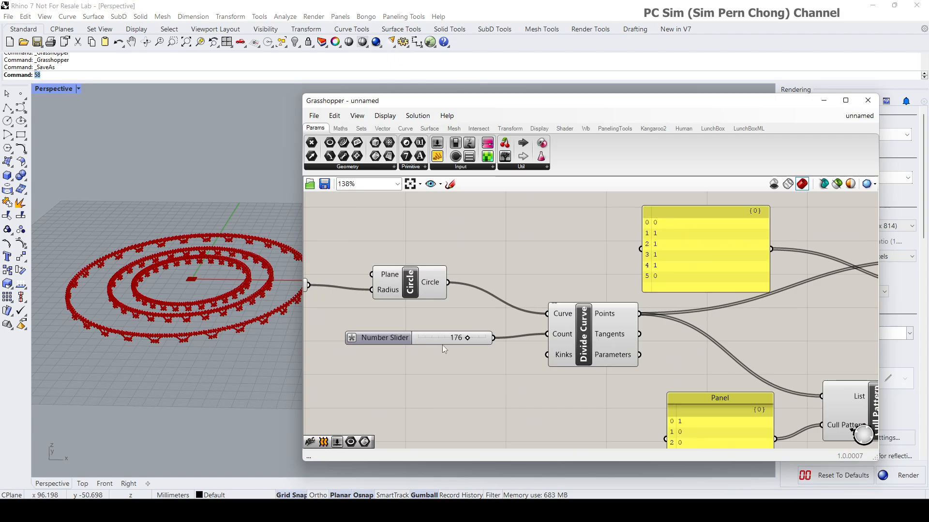
left_click_drag(406, 338, 395, 363)
left_click_drag(397, 283, 366, 278)
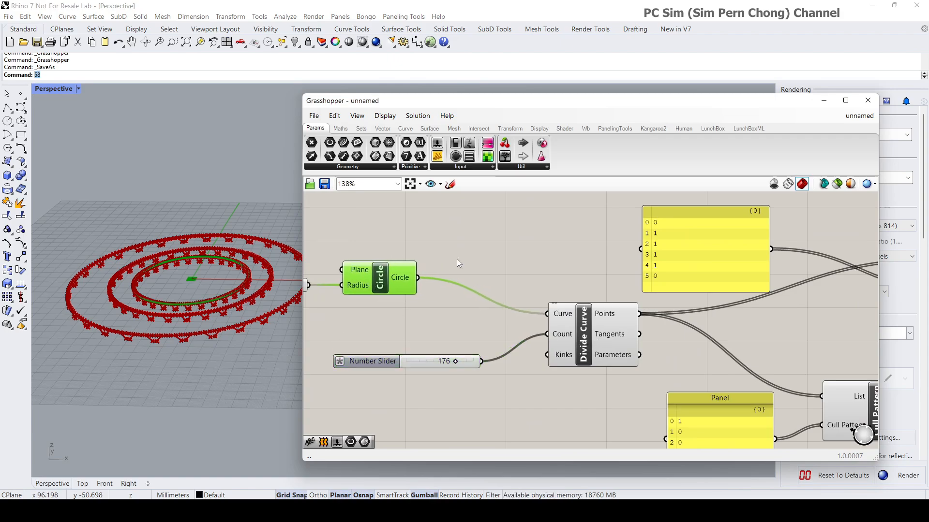
double_click(494, 234)
type("mo")
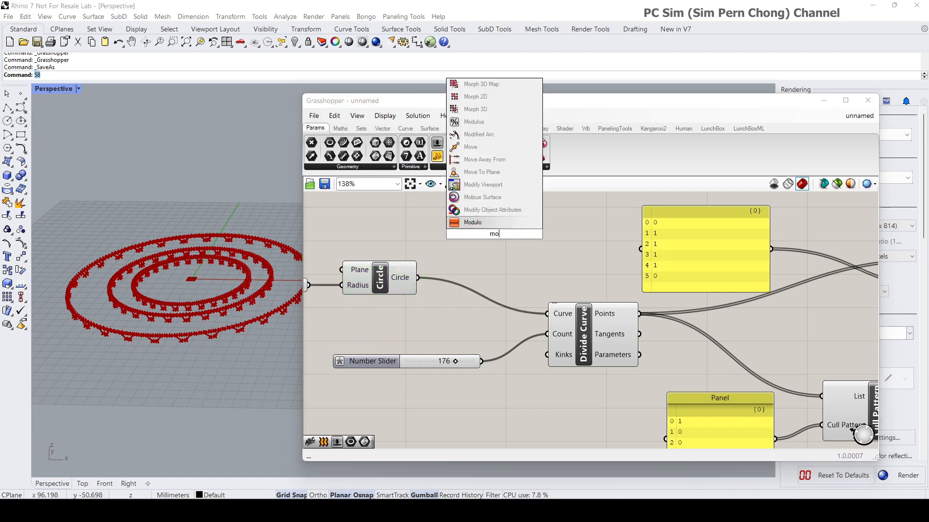
left_click(495, 148)
left_click_drag(493, 255, 534, 263)
left_click_drag(398, 279, 392, 261)
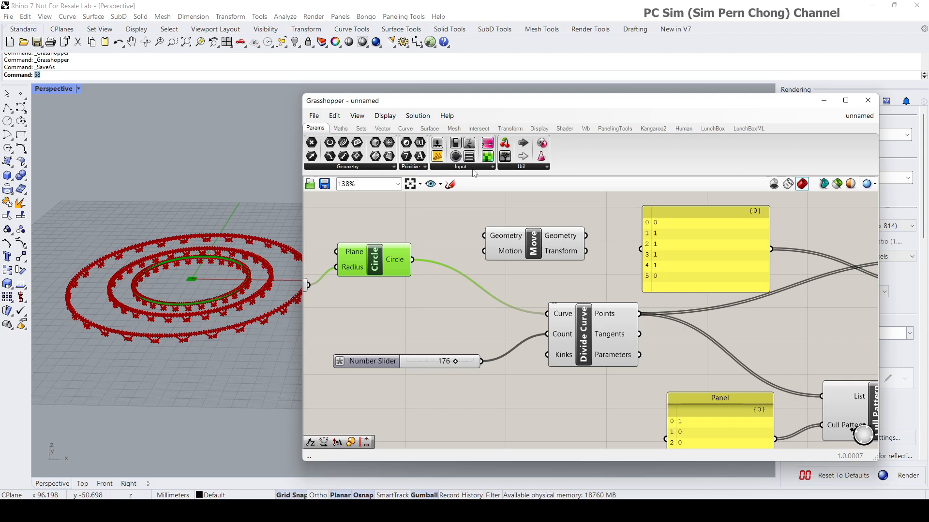
- Add a Unit Z vector below the Curve 1 Circle, with a number slider of 12 feeding its factor
left_click(383, 128)
left_click(487, 169)
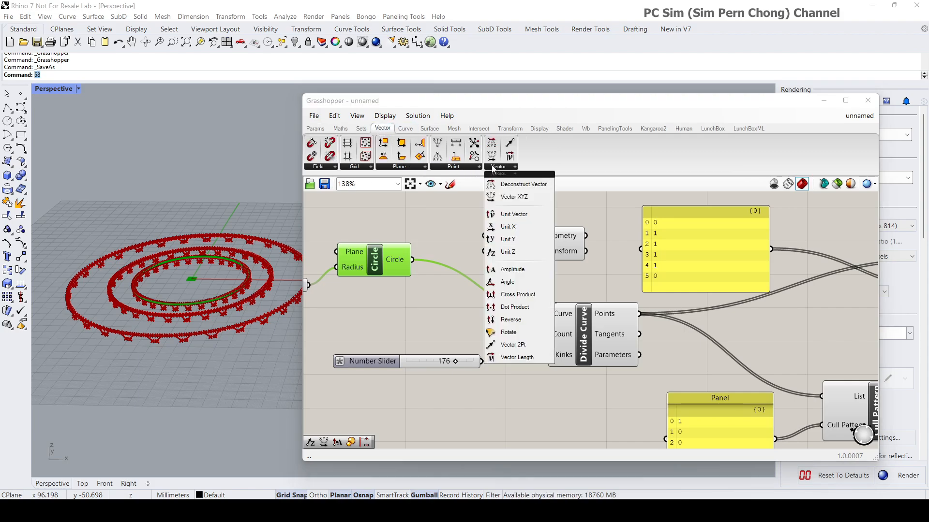
left_click_drag(508, 251, 413, 304)
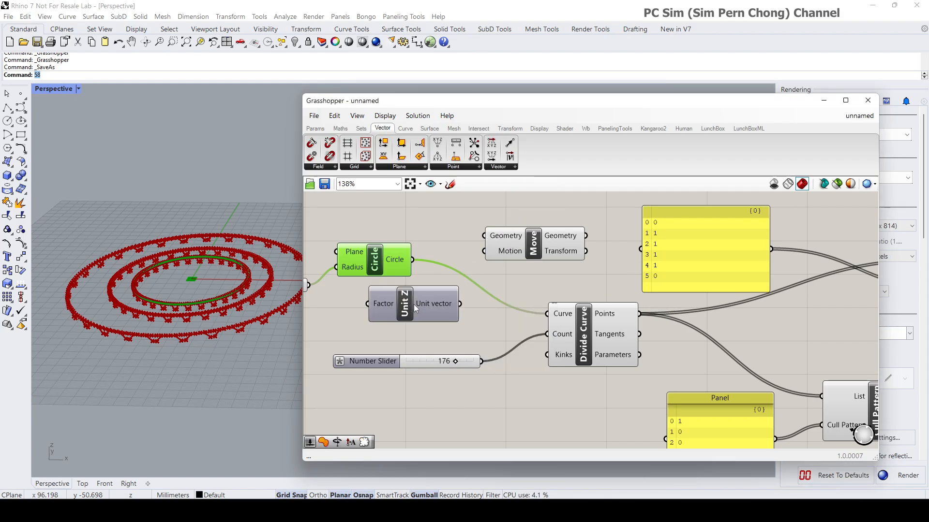
left_click(408, 321)
left_click(342, 313)
double_click(341, 312)
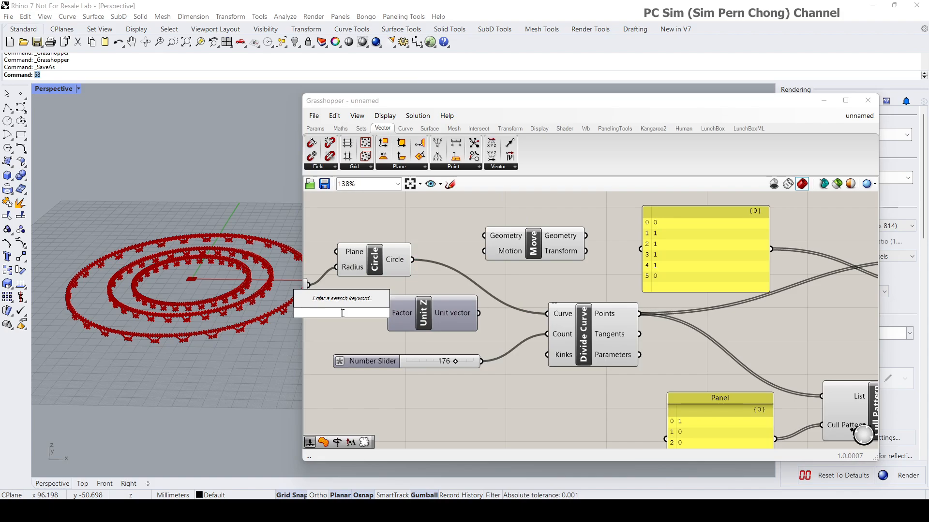
type("12")
key("Return")
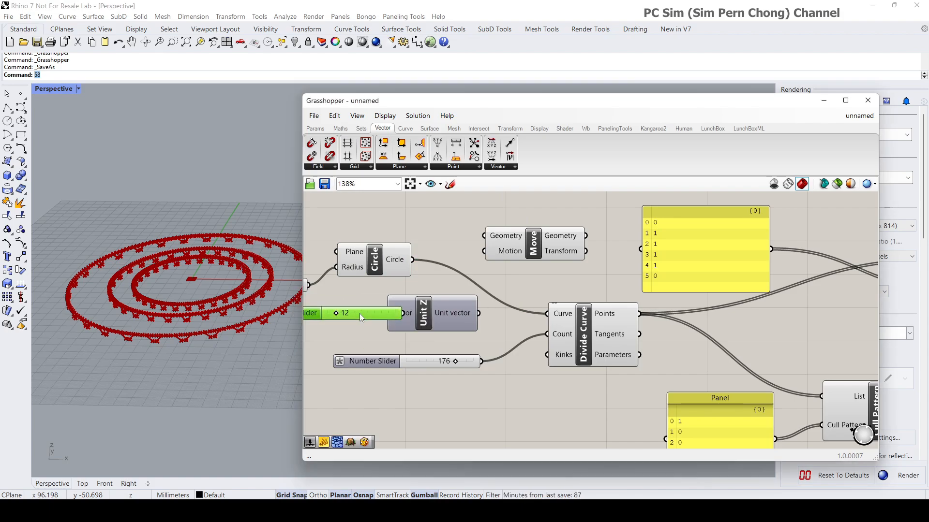
left_click_drag(360, 318, 342, 321)
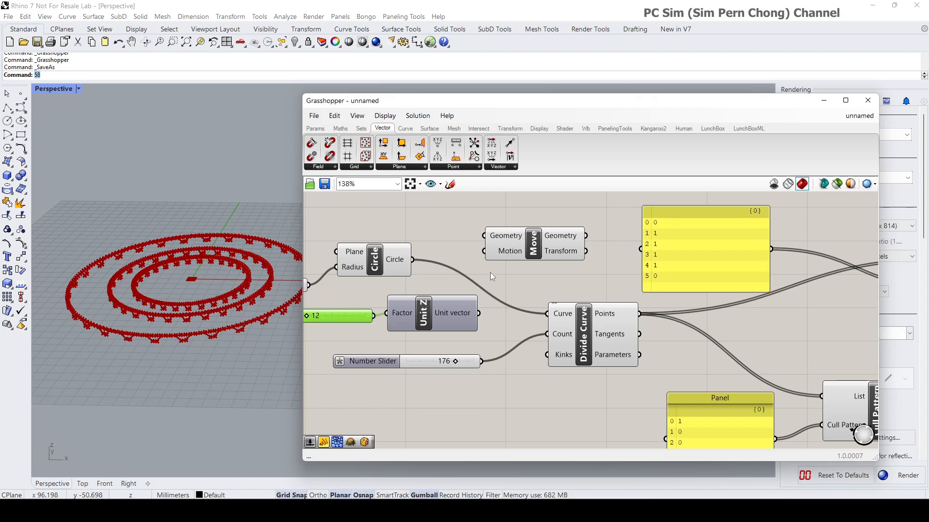
- Feed the Curve 1 circle and Unit Z vector into Move, and connect the moved geometry to the Divide Curve input
left_click_drag(515, 253, 531, 256)
left_click_drag(479, 313, 499, 268)
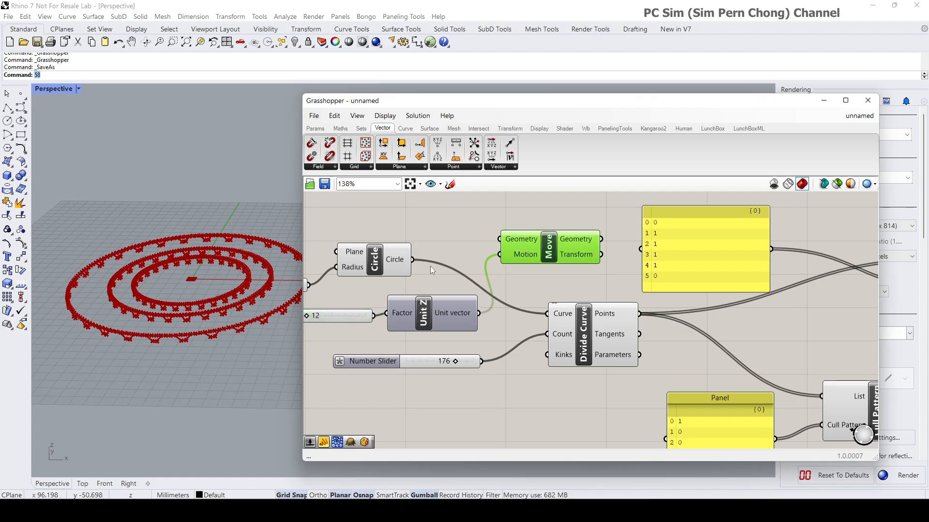
left_click_drag(412, 260, 469, 247)
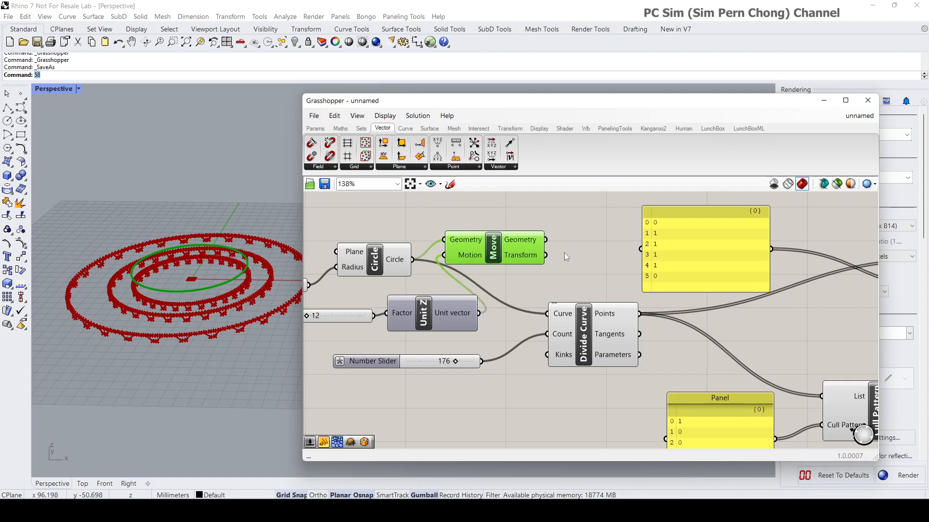
left_click_drag(547, 241, 547, 314)
left_click(591, 331)
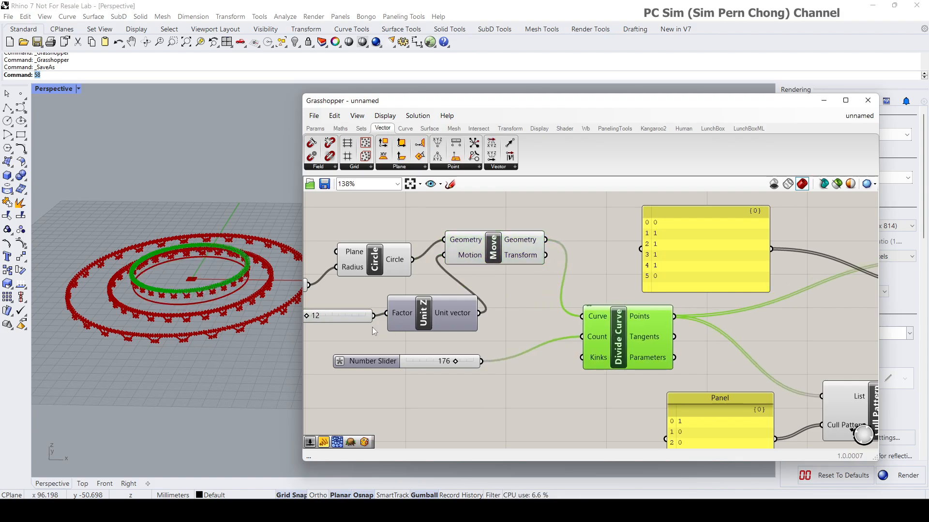
- Spread apart the Curve 2 Circle and Divide Curve components to make room between them
scroll(373, 327, "down", 3)
right_click_drag(372, 327, 434, 236)
scroll(480, 344, "down", 2)
right_click_drag(480, 346, 486, 258)
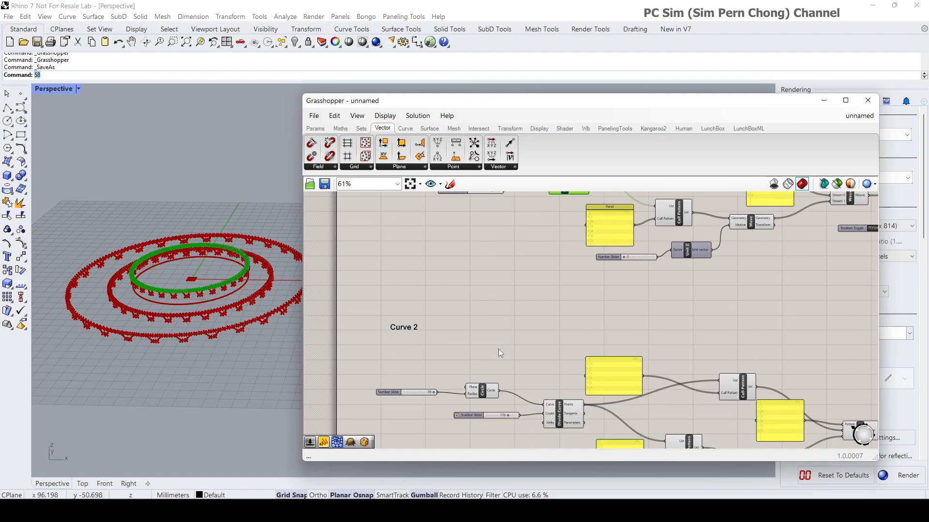
right_click_drag(497, 384, 499, 332)
scroll(498, 331, "up", 3)
mouse_move(481, 342)
left_mouse_down()
mouse_move(485, 315)
mouse_move(479, 329)
left_mouse_up()
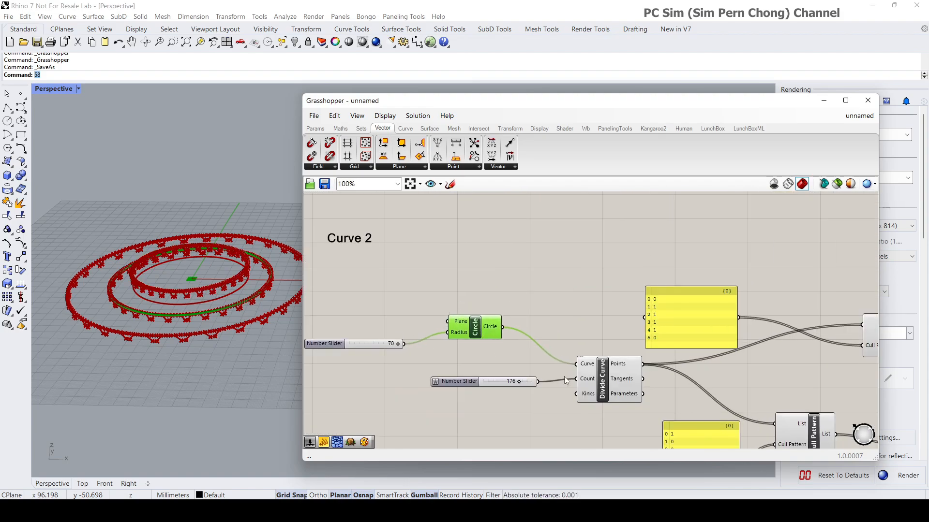
left_click_drag(607, 384, 629, 366)
mouse_move(481, 324)
left_mouse_down()
mouse_move(475, 313)
mouse_move(470, 321)
left_mouse_up()
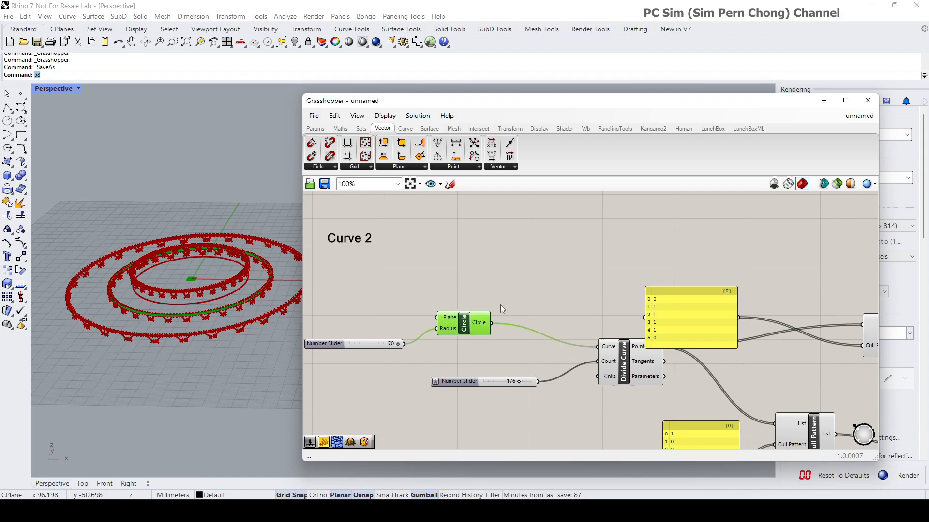
left_click(535, 286)
double_click(534, 286)
key("Escape")
key("ctrl+z")
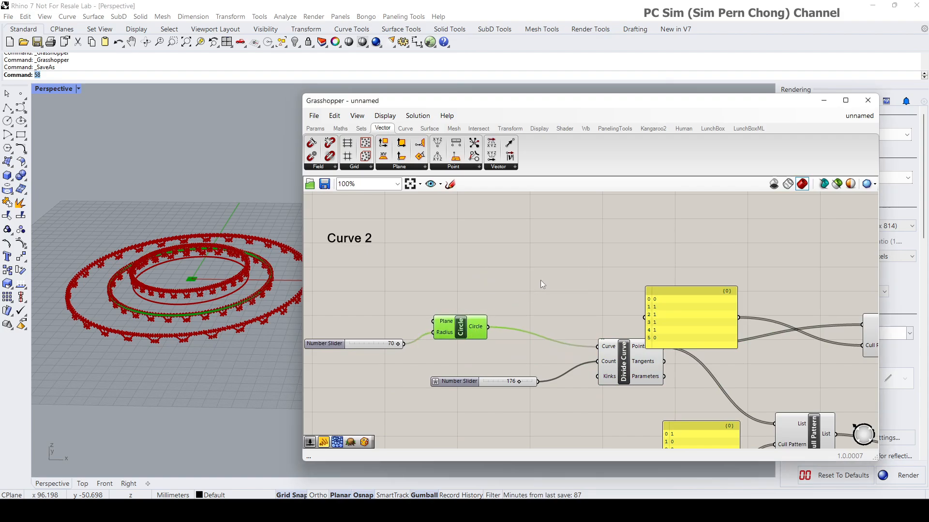
- Add a Move component to the Curve 2 group and connect the circle to its geometry input
double_click(541, 280)
type("mo")
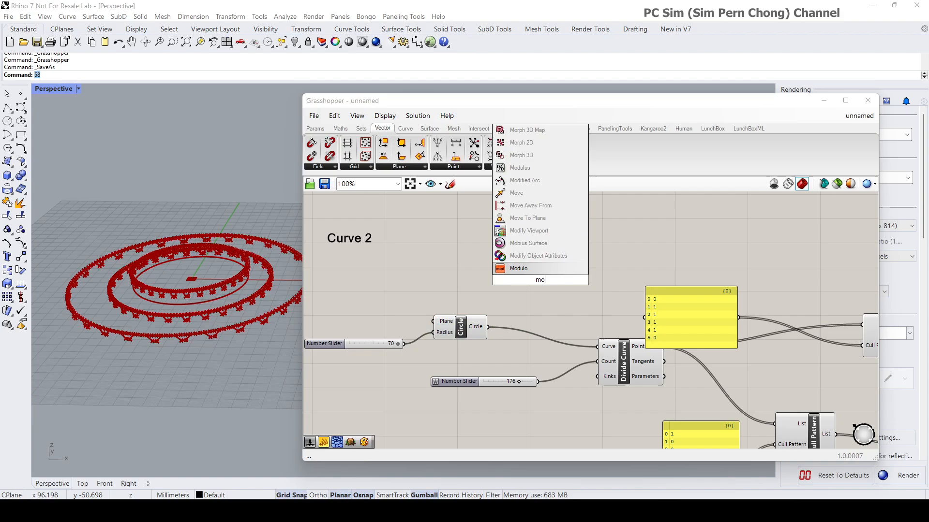
left_click(547, 194)
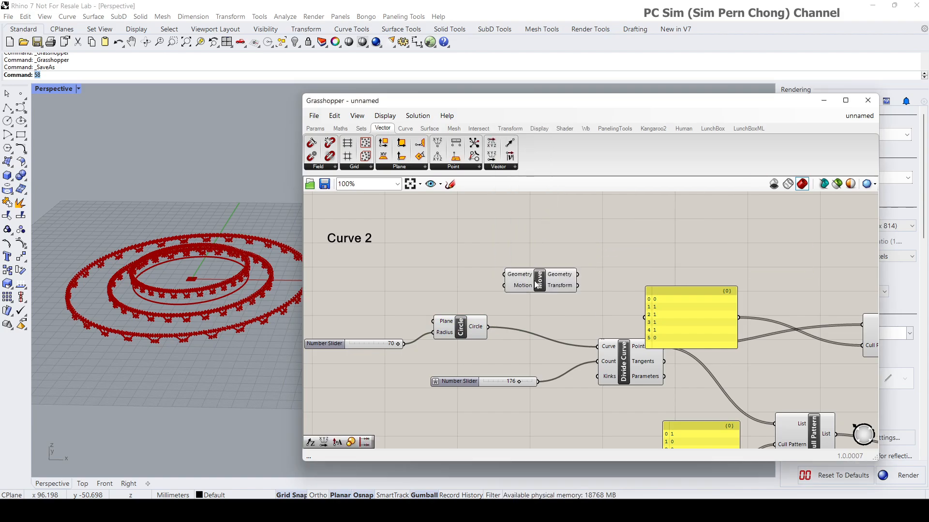
left_click_drag(537, 285, 568, 312)
left_click_drag(477, 328, 550, 314)
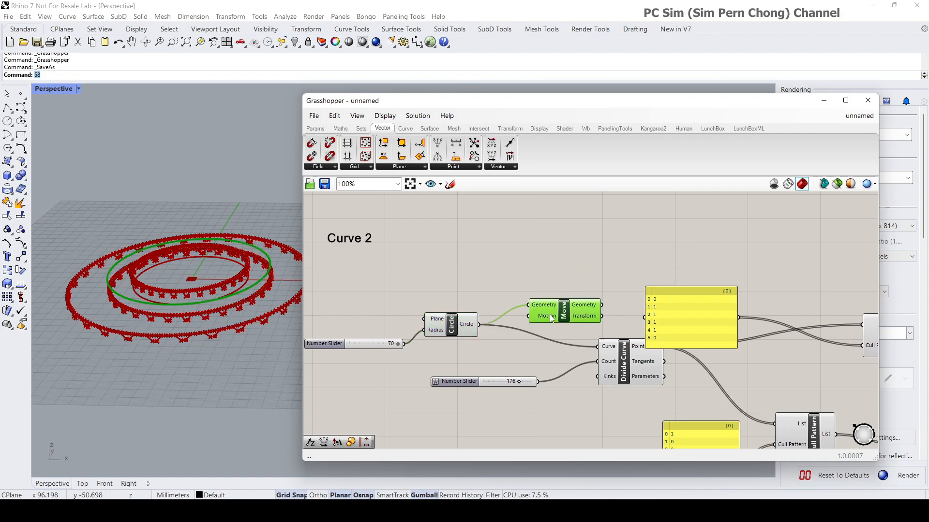
- Add a Unit Z vector and a number slider of 12 below the Curve 2 Circle
double_click(494, 356)
type("unit")
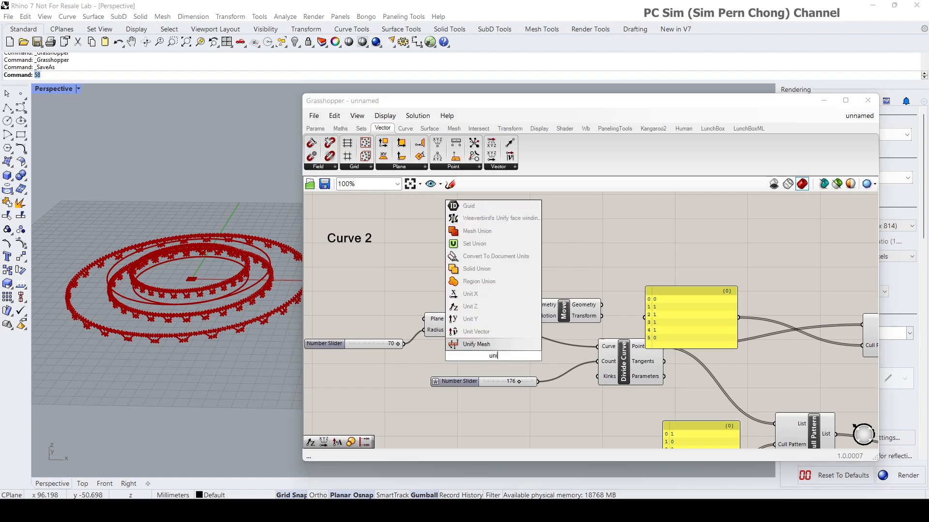
left_click(480, 306)
left_click_drag(489, 357, 483, 357)
double_click(387, 361)
type("12")
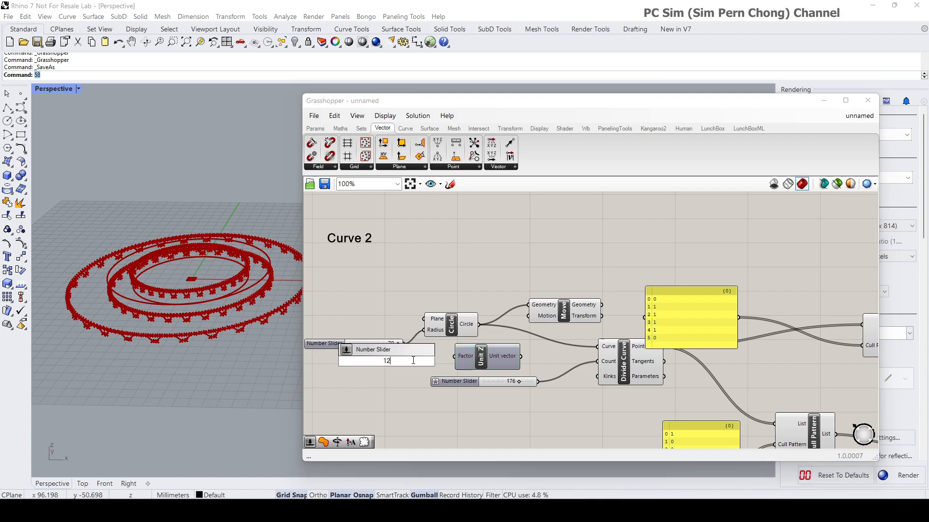
key("Return")
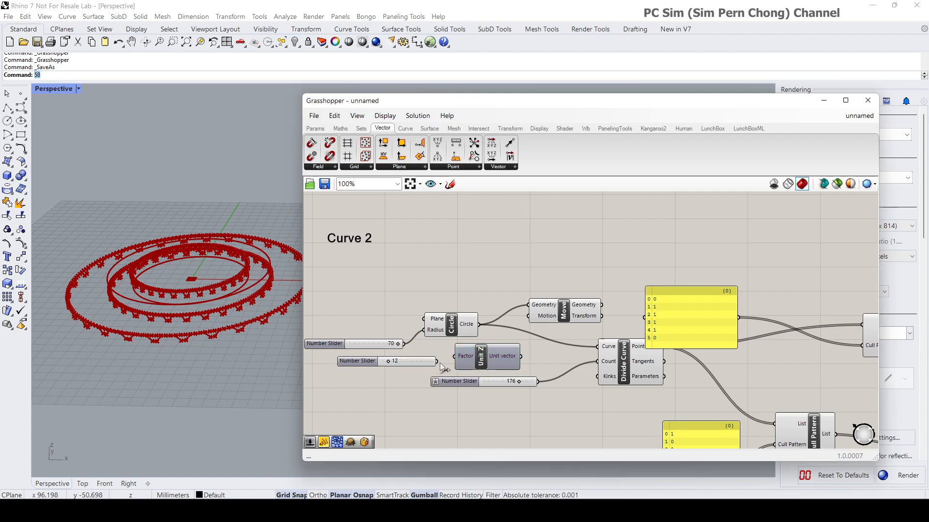
- Wire the Curve 2 slider through Unit Z and Move into Divide Curve, and set that height slider to 4
left_click_drag(437, 362, 444, 317)
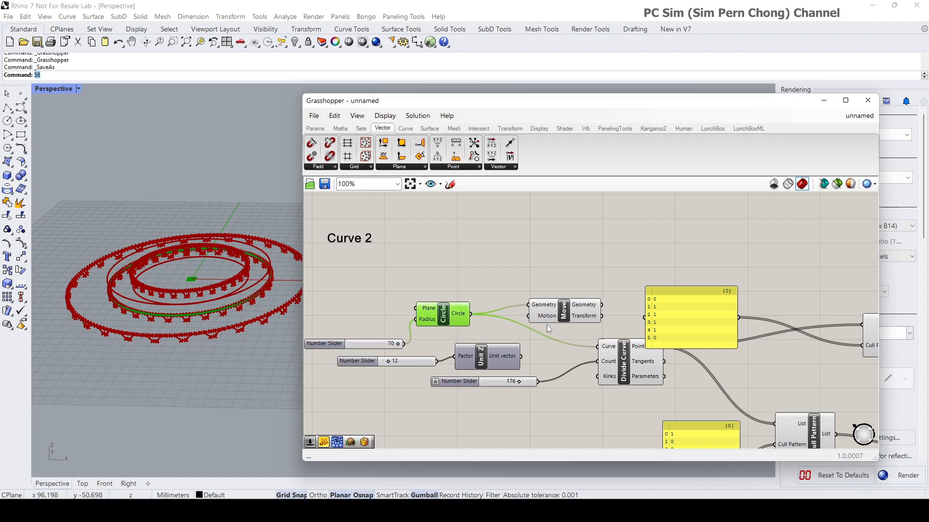
left_click_drag(493, 354, 600, 346)
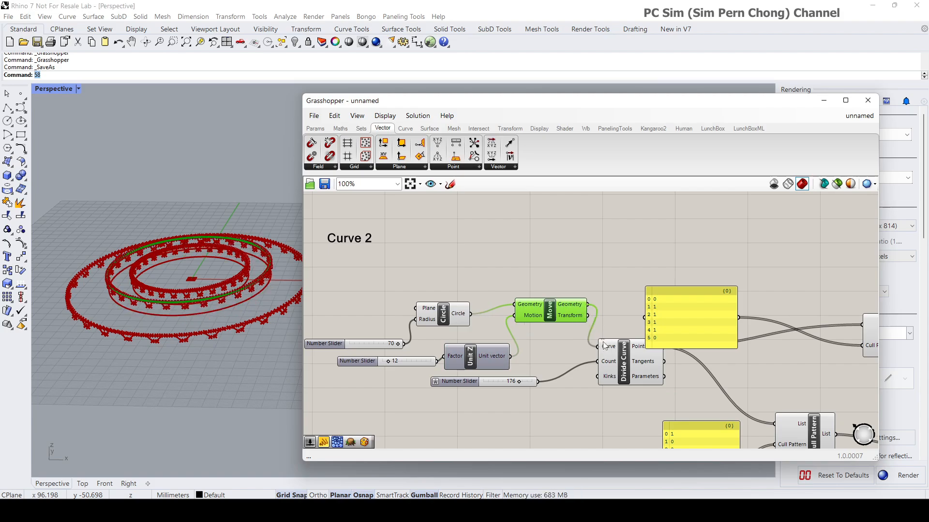
right_click_drag(228, 261, 223, 272)
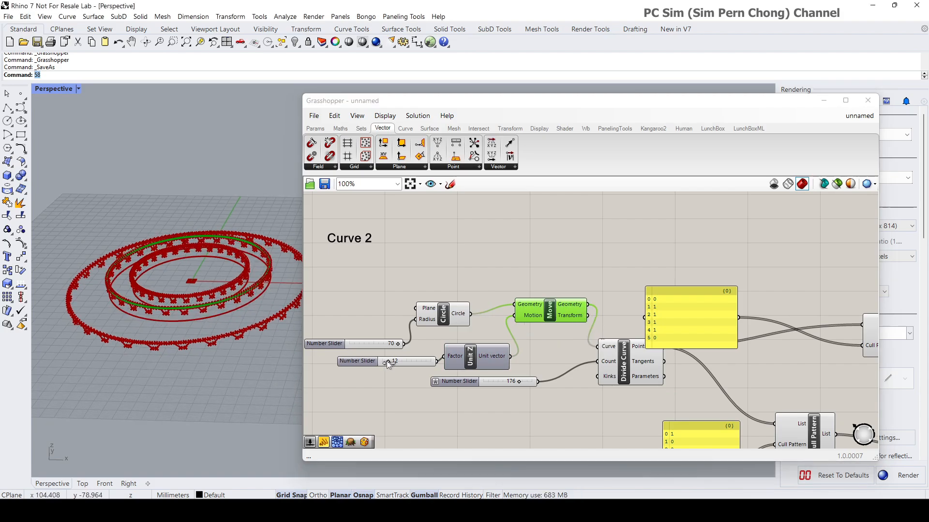
left_click_drag(387, 361, 382, 362)
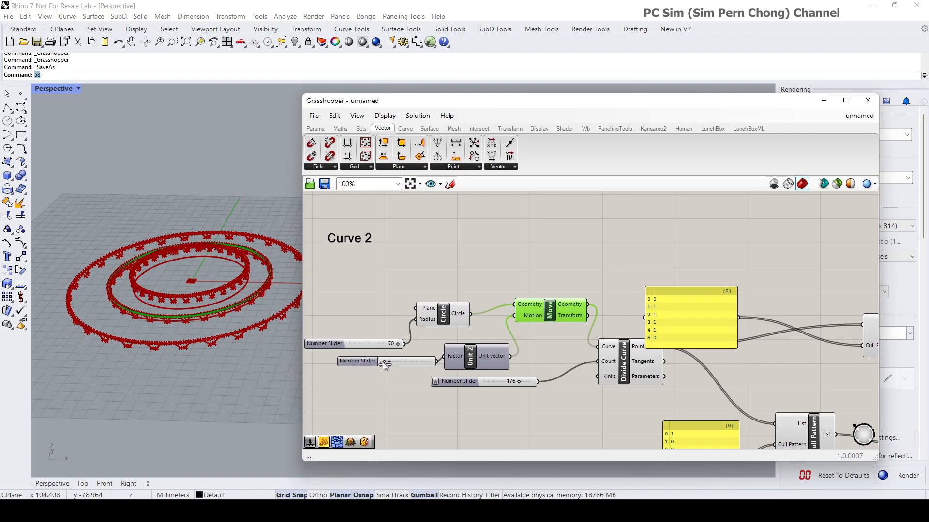
- Raise the Curve 1 height slider feeding Unit Z to 21
scroll(424, 277, "down", 2)
right_click_drag(455, 215, 474, 365)
right_click_drag(483, 318, 480, 364)
scroll(465, 317, "up", 5)
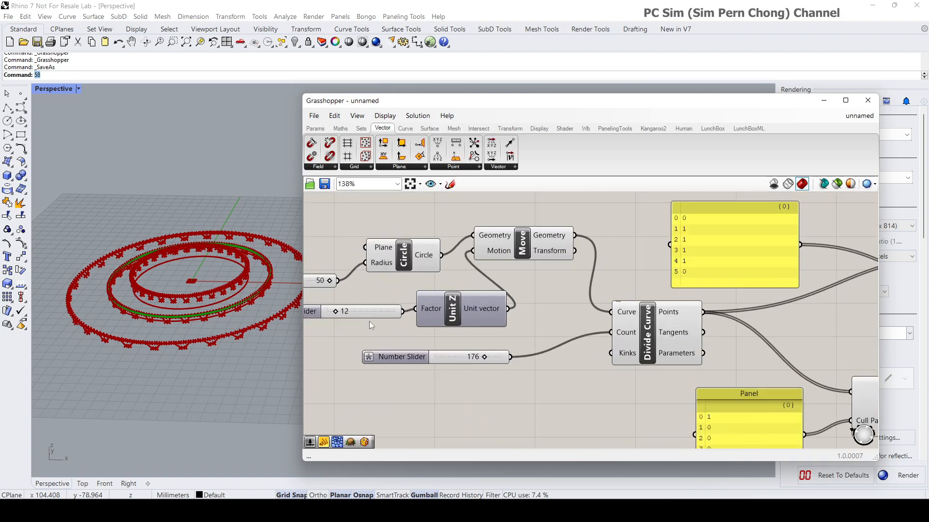
right_click_drag(370, 321, 403, 320)
left_click_drag(401, 313, 412, 310)
- Tidy the layout of the Curve 2 sliders and raise its Unit Z height slider to 17
scroll(430, 337, "down", 2)
right_click_drag(441, 348, 429, 306)
scroll(436, 323, "down", 3)
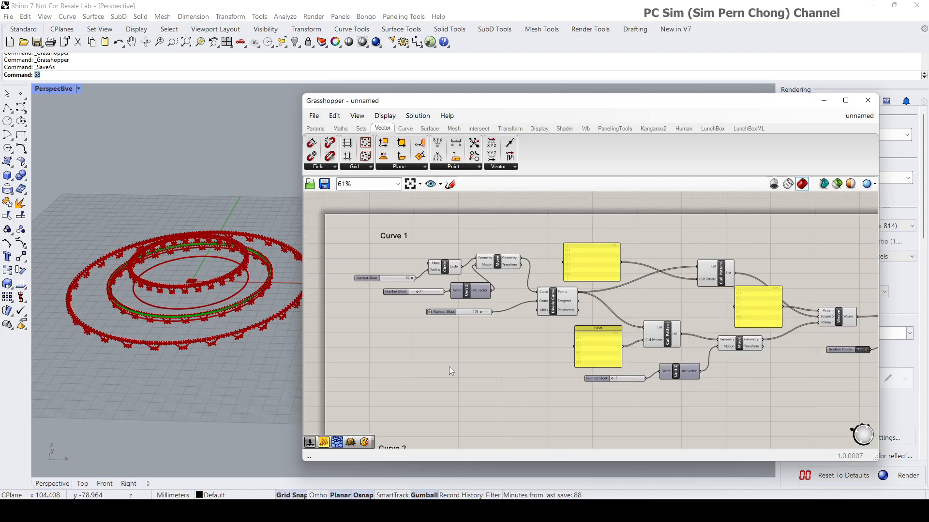
right_click_drag(449, 366, 472, 275)
right_click_drag(489, 367, 486, 298)
scroll(467, 363, "up", 2)
left_click_drag(389, 349, 382, 318)
left_click_drag(397, 364, 373, 340)
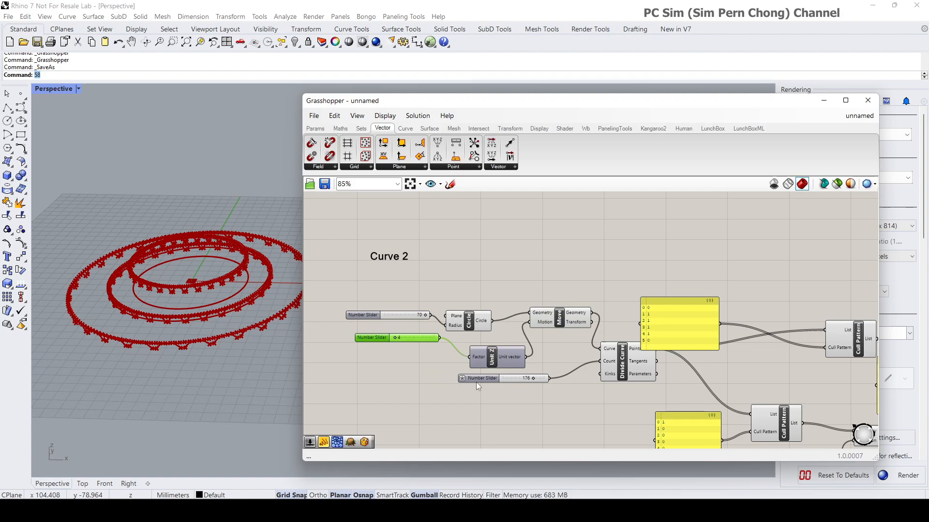
left_click_drag(476, 383, 448, 390)
left_click_drag(383, 336, 399, 358)
right_click_drag(471, 378, 458, 390)
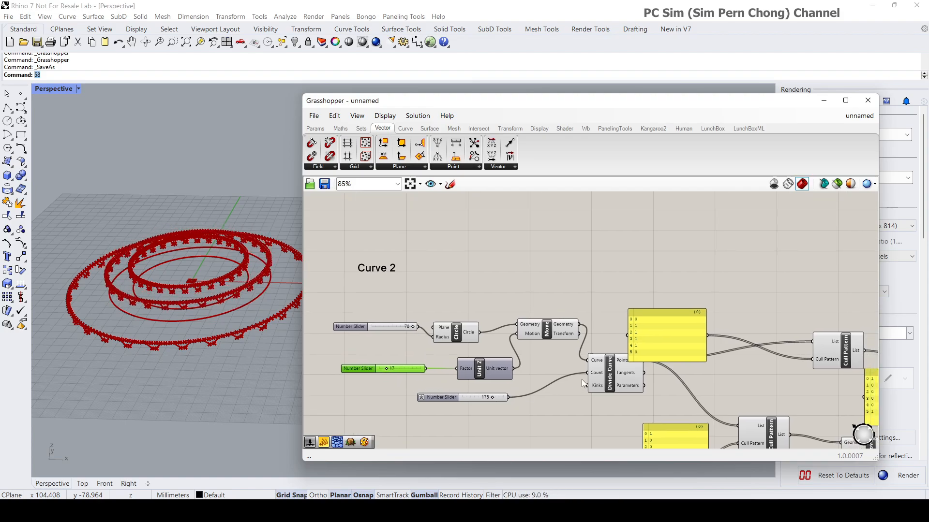
- Connect the Curve 1 division count slider to the Curve 2 Divide Curve count and delete Curve 2's own count slider
scroll(591, 375, "down", 2)
right_click_drag(585, 281, 547, 392)
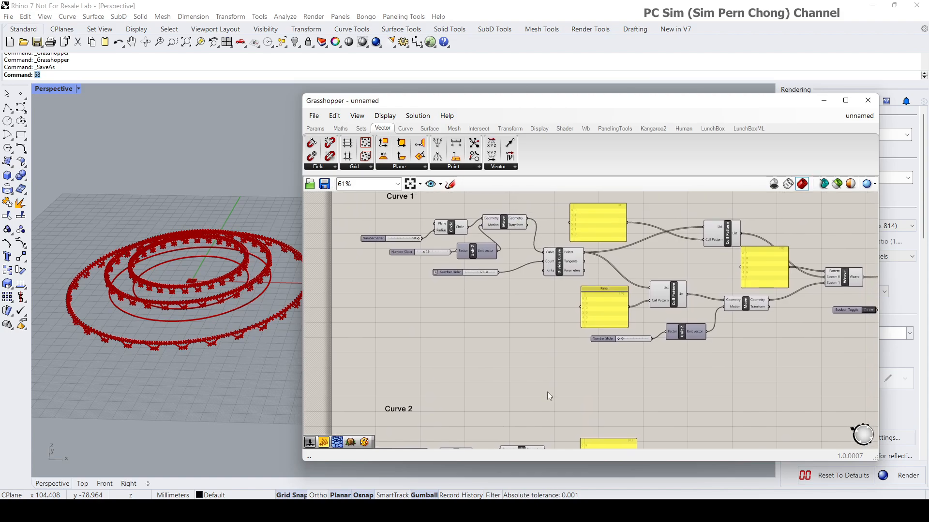
scroll(550, 304, "down", 2)
right_click_drag(550, 282, 531, 320)
scroll(531, 320, "up", 5)
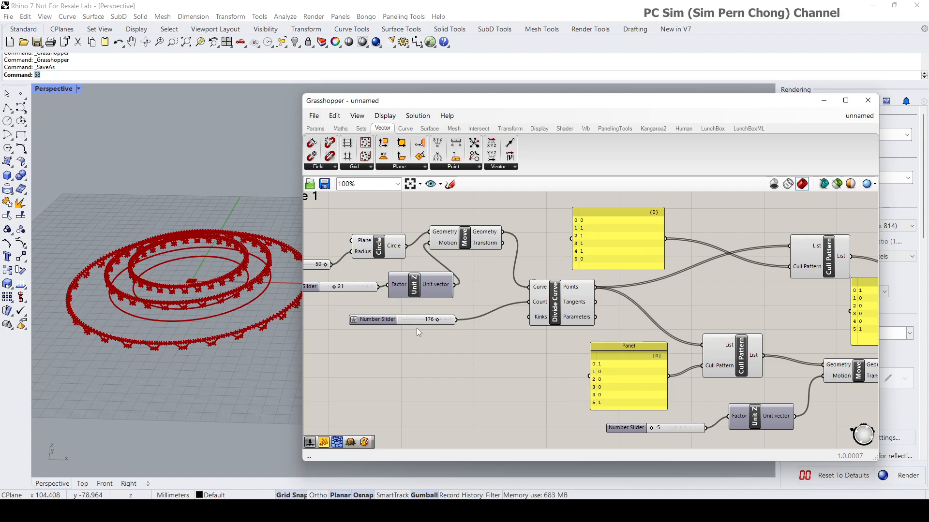
scroll(479, 338, "down", 2)
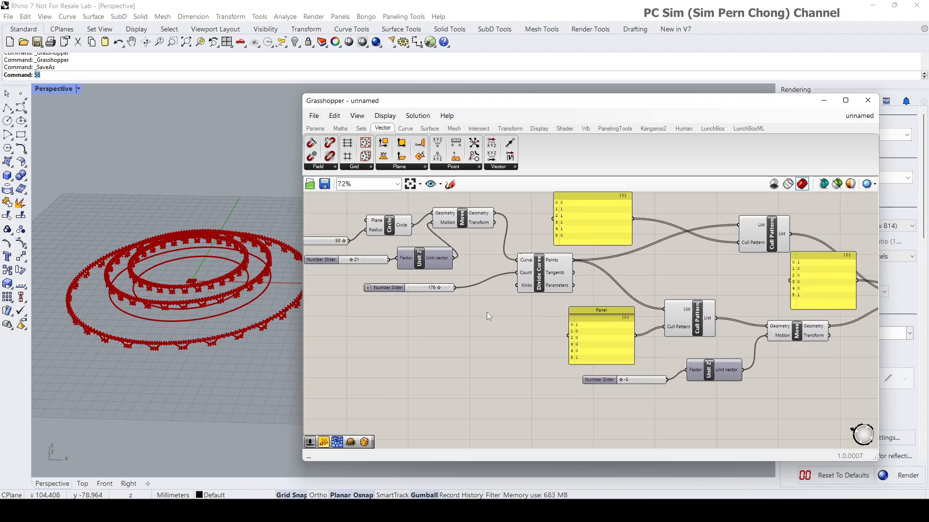
right_click_drag(487, 312, 457, 256)
scroll(512, 280, "down", 1)
left_click_drag(427, 211, 486, 421)
right_click_drag(489, 408, 509, 310)
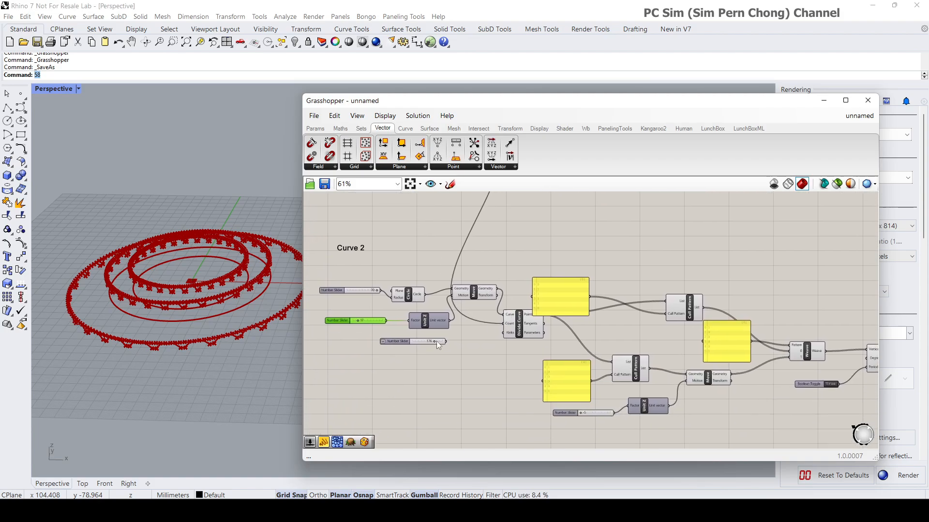
left_click(396, 343)
key("Delete")
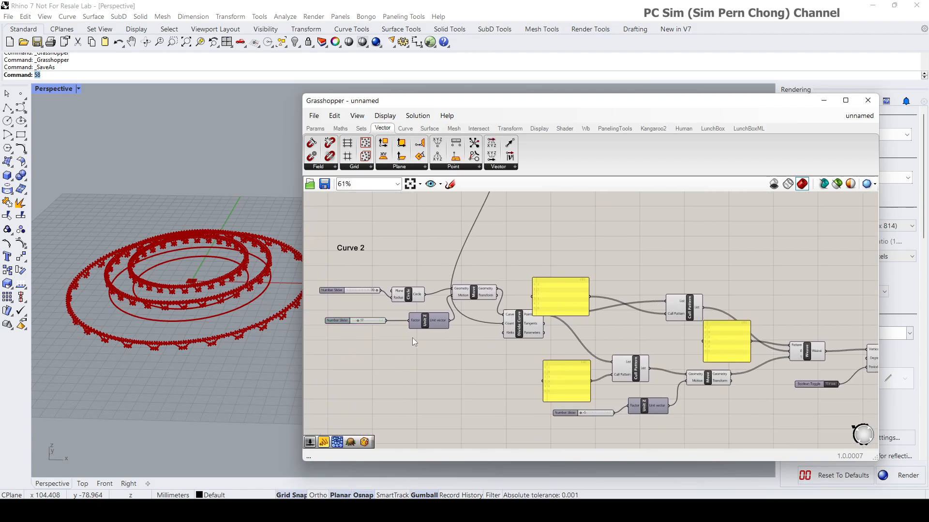
- Move the shared division count slider away from Curve 1's Divide Curve and add a relay on its wire beside Curve 2's Divide Curve
right_click_drag(426, 335, 425, 388)
right_click_drag(448, 287, 448, 343)
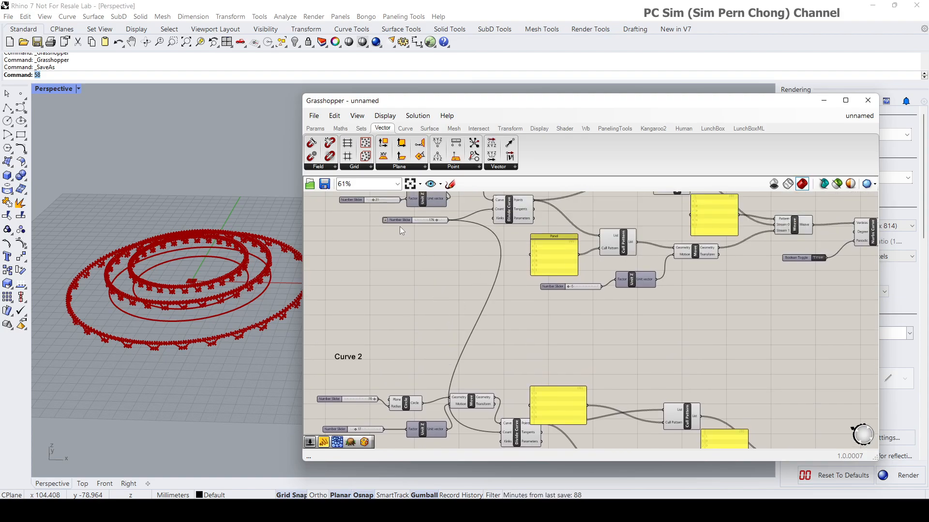
left_click_drag(399, 223, 327, 230)
scroll(409, 294, "down", 2)
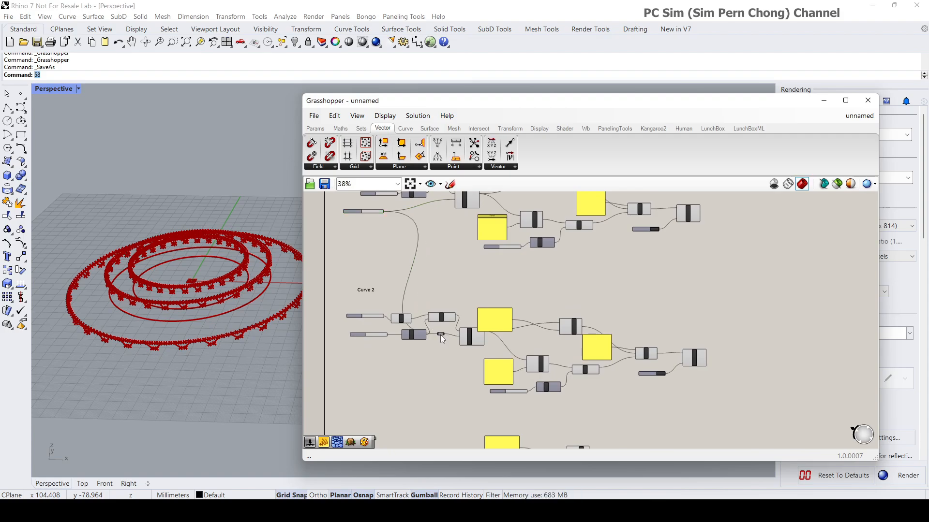
- Connect the relay to the Count input of Curve 3's Divide Curve and delete Curve 3's own count slider
scroll(446, 349, "up", 2)
right_click_drag(446, 349, 435, 275)
right_click_drag(448, 331, 486, 324)
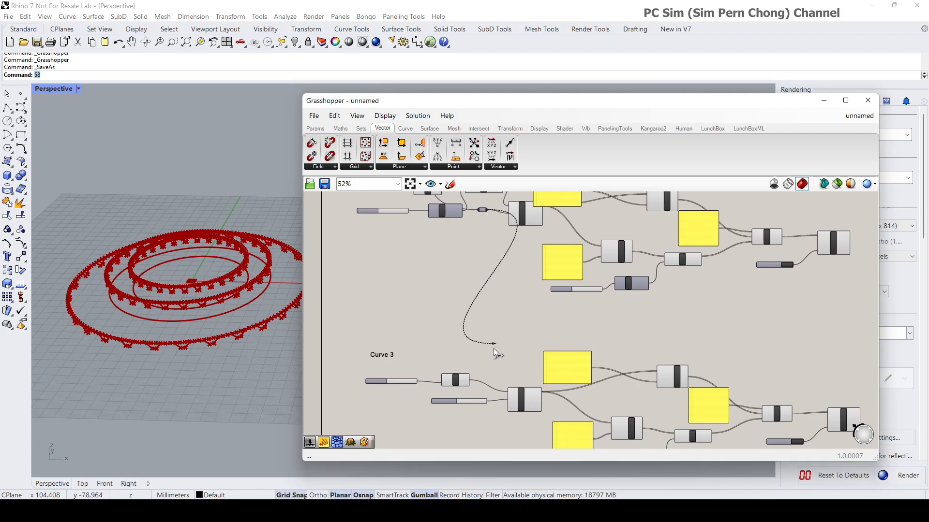
scroll(495, 413, "up", 5)
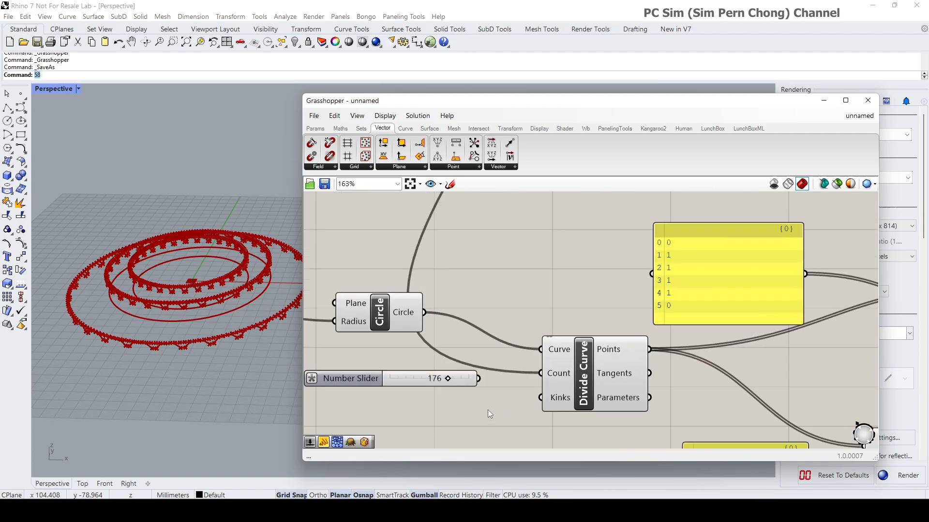
left_click(392, 384)
key("Delete")
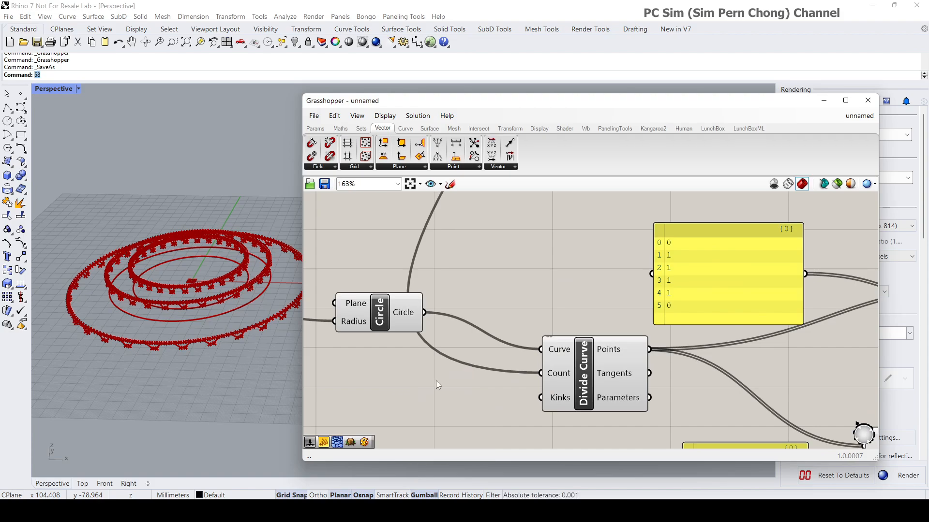
- Lower the shared division count slider beside Curve 1 to 120
scroll(436, 381, "down", 5)
right_click_drag(441, 261, 482, 346)
right_click_drag(408, 228, 472, 400)
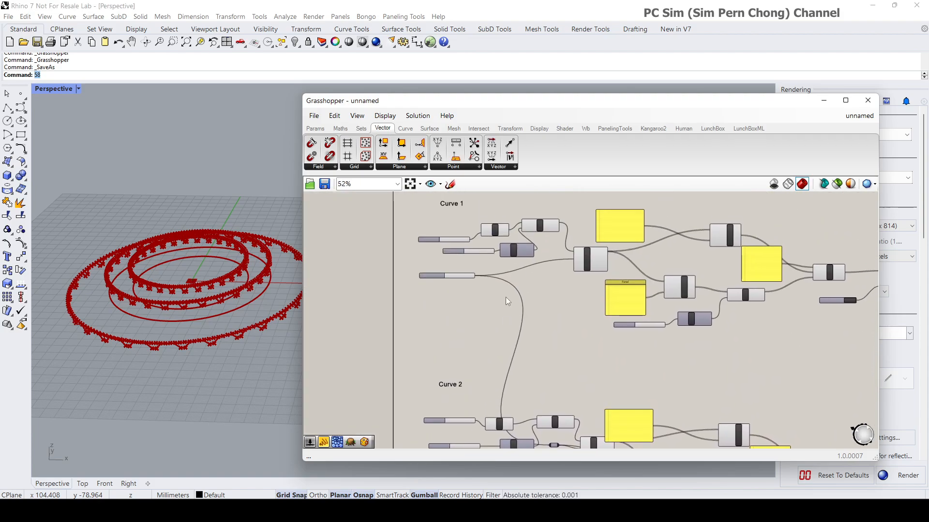
scroll(506, 285, "up", 2)
scroll(504, 282, "up", 3)
mouse_move(413, 264)
left_mouse_down()
mouse_move(370, 265)
mouse_move(415, 261)
mouse_move(378, 263)
mouse_move(410, 261)
mouse_move(389, 262)
mouse_move(397, 262)
left_mouse_up()
- Add a Loft component in the empty canvas area beyond the three curves' Nurbs Curve components
scroll(437, 290, "down", 5)
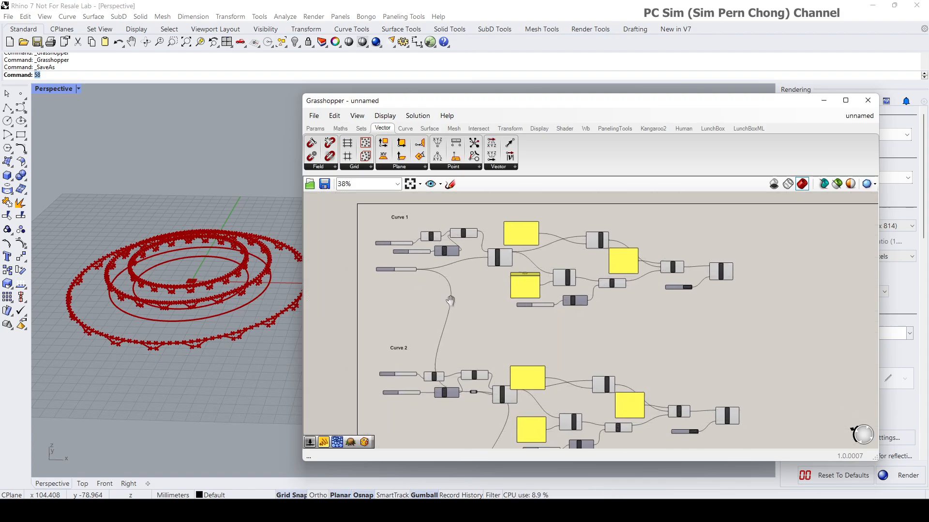
right_click_drag(424, 284, 452, 283)
double_click(683, 337)
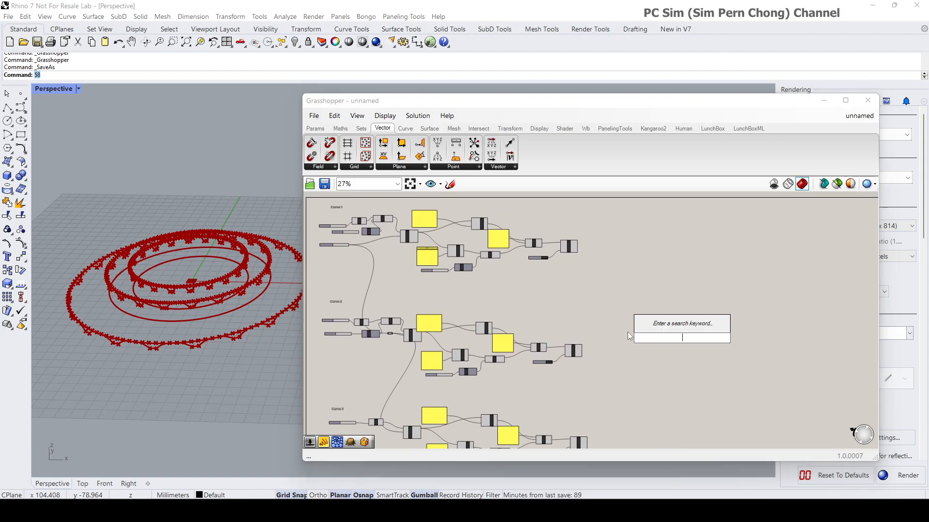
left_click(658, 367)
right_click_drag(658, 367, 610, 352)
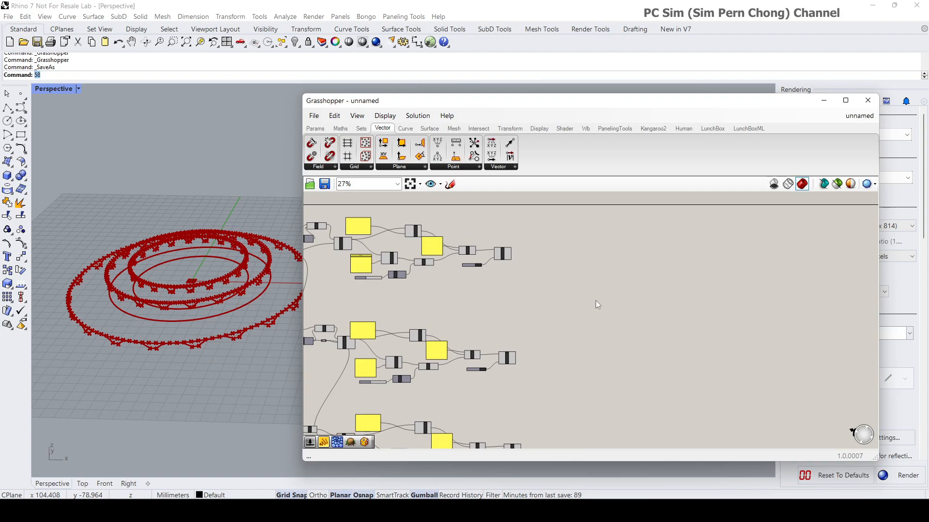
double_click(596, 322)
type("lo")
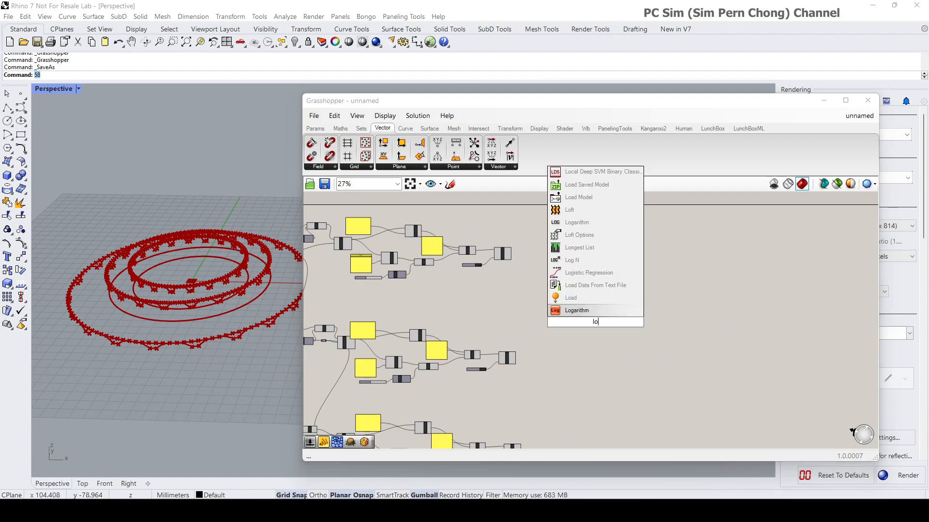
type("ft")
left_click(596, 313)
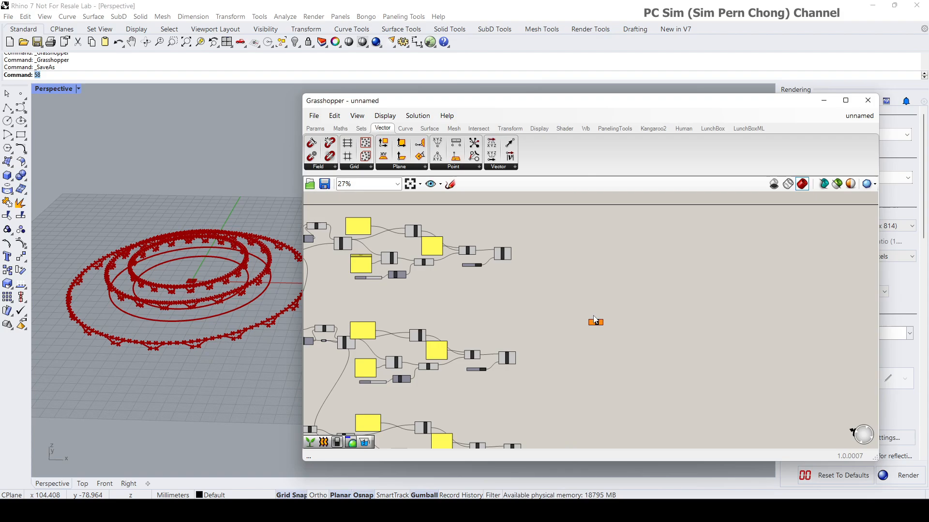
scroll(596, 322, "up", 5)
left_click_drag(596, 327, 576, 358)
- Connect the Nurbs Curve outputs of Curve 1 and Curve 2 to the Loft's Curves input
right_click_drag(537, 308, 542, 358)
scroll(541, 359, "down", 4)
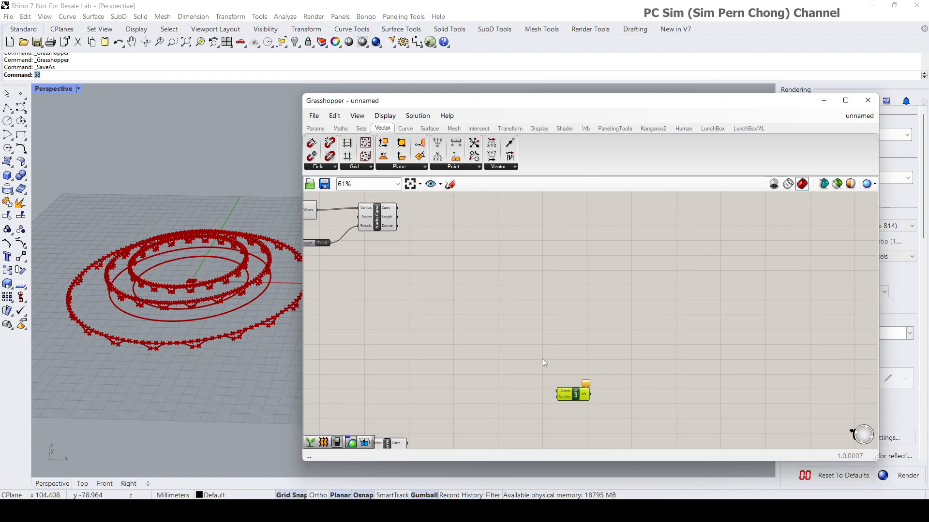
scroll(473, 292, "up", 2)
right_click_drag(467, 284, 441, 253)
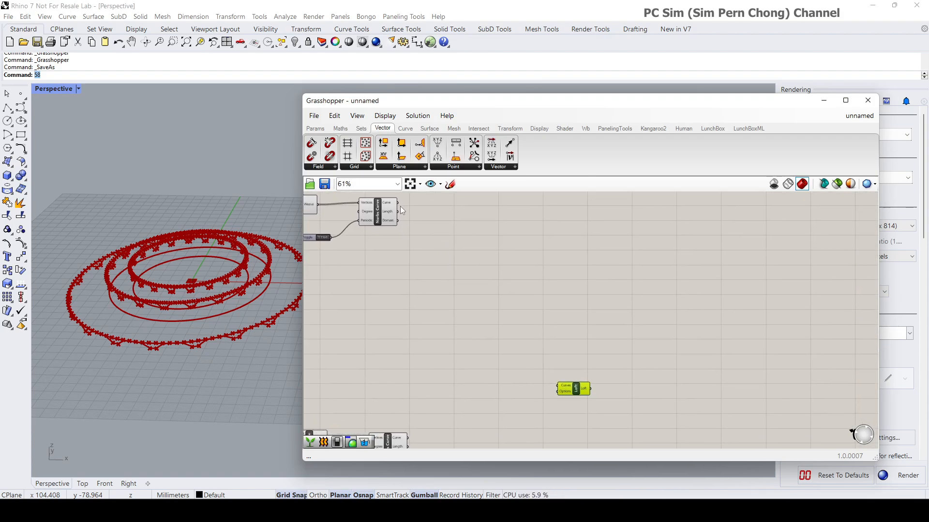
left_click_drag(398, 204, 557, 385)
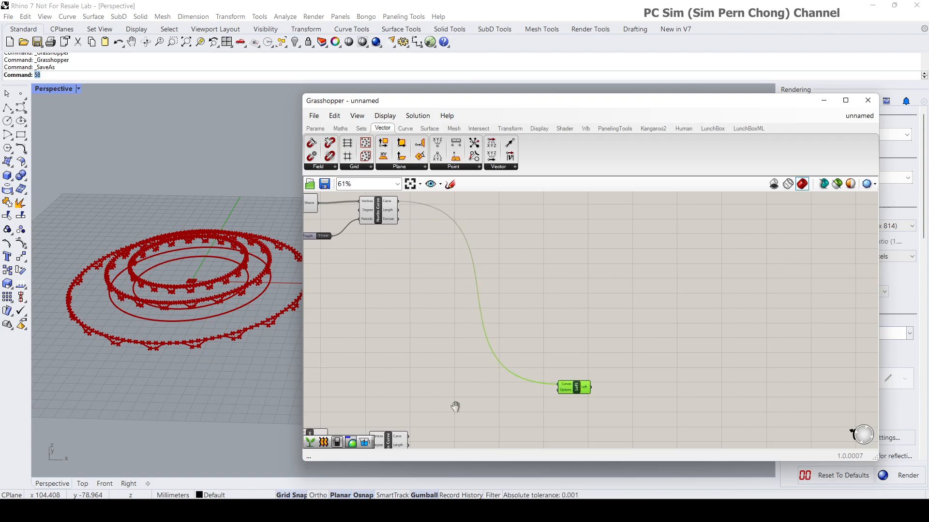
right_click_drag(427, 431, 433, 374)
left_click_drag(416, 383, 563, 326, "shift")
- Add Curve 3's Nurbs Curve output to the Loft's Curves input alongside the other two curves
scroll(507, 348, "down", 1)
right_click_drag(501, 333, 510, 285)
scroll(486, 347, "down", 3)
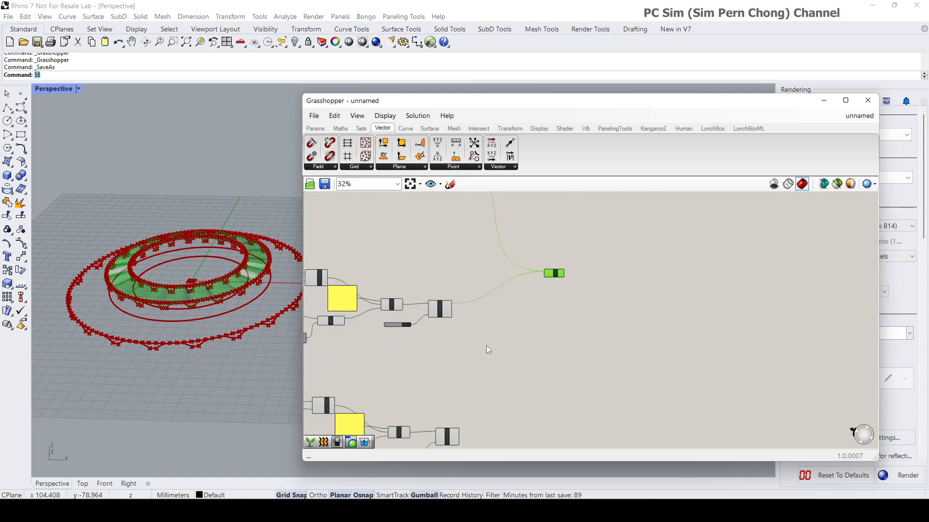
right_click_drag(476, 386, 475, 406)
scroll(471, 390, "up", 5)
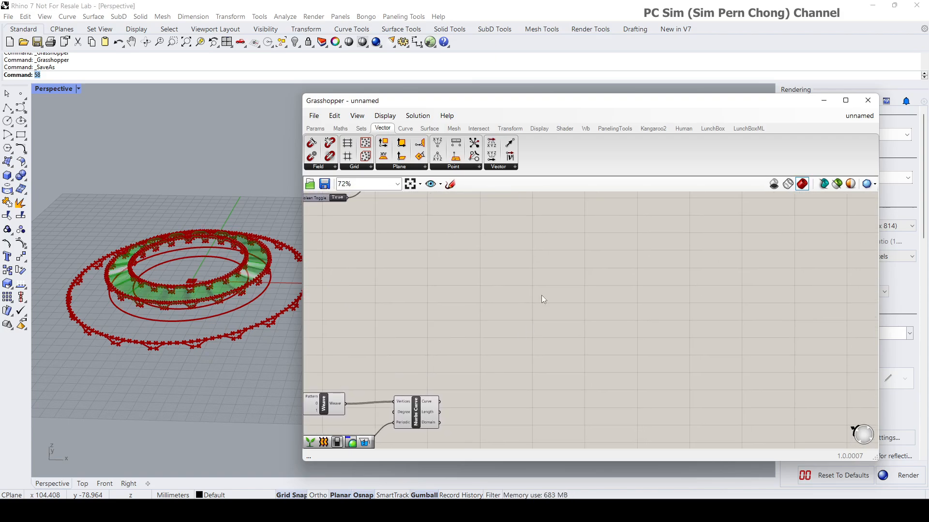
scroll(537, 314, "down", 3)
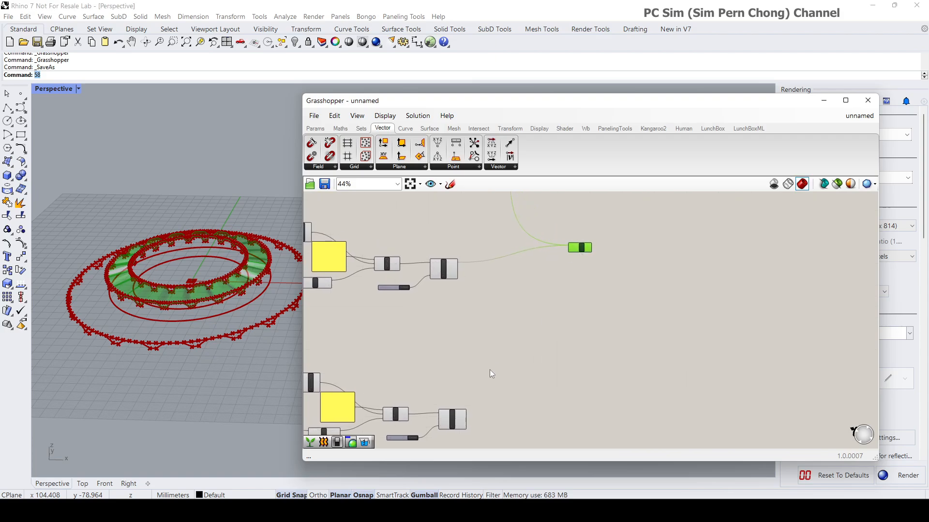
scroll(472, 412, "up", 3)
scroll(479, 394, "down", 1)
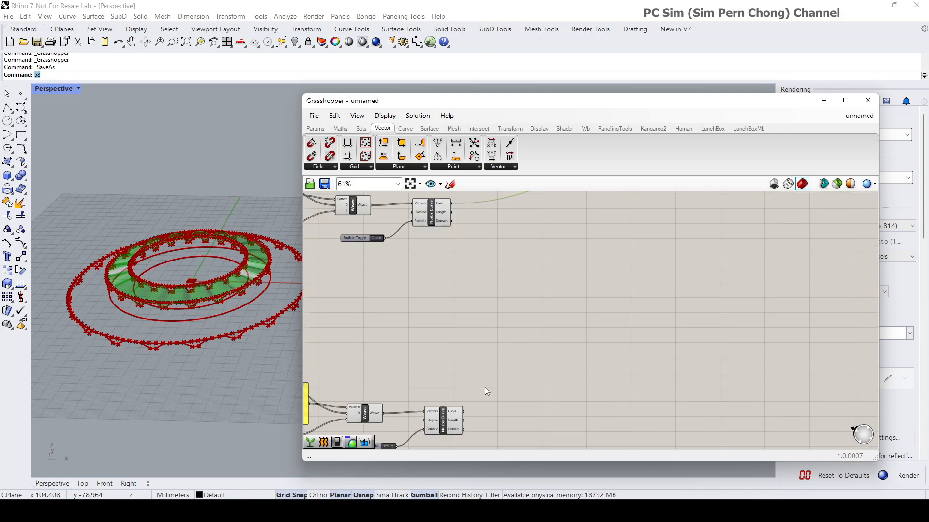
right_click_drag(484, 389, 476, 419)
left_click_drag(457, 434, 596, 209)
scroll(483, 317, "down", 2)
scroll(482, 322, "down", 2)
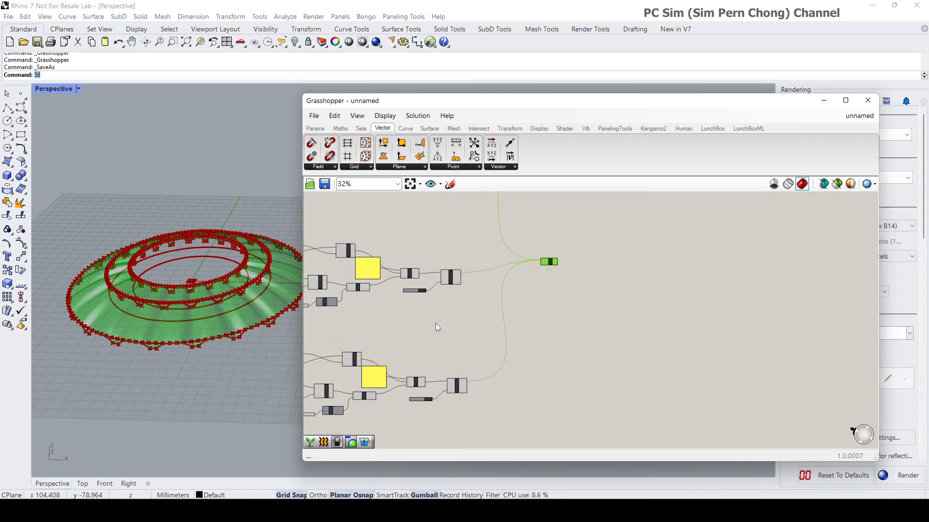
- Move the whole Curve 3 component group slightly closer to Curve 2 and view the lofted surface from above
right_click_drag(435, 325, 624, 299)
left_click_drag(343, 299, 636, 372)
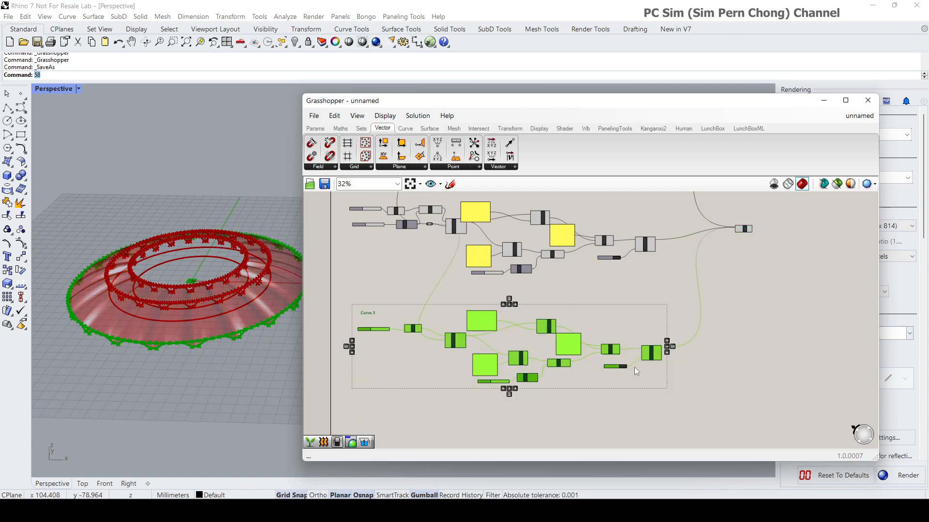
left_click_drag(564, 341, 561, 328)
right_click_drag(249, 368, 259, 409)
right_click_drag(753, 280, 628, 374)
left_click(669, 292)
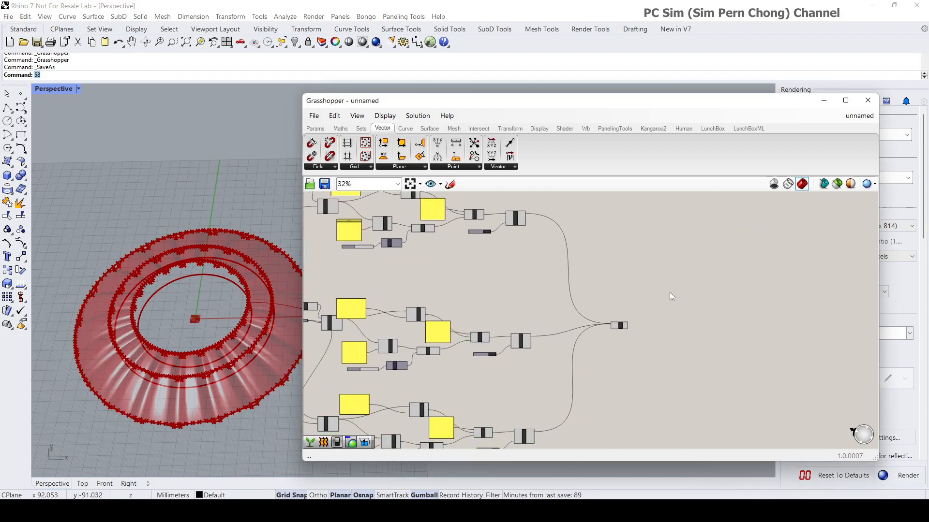
- Add a Custom Preview component and connect the Loft output to its Geometry input
scroll(652, 278, "up", 1)
scroll(652, 283, "up", 2)
left_click(538, 128)
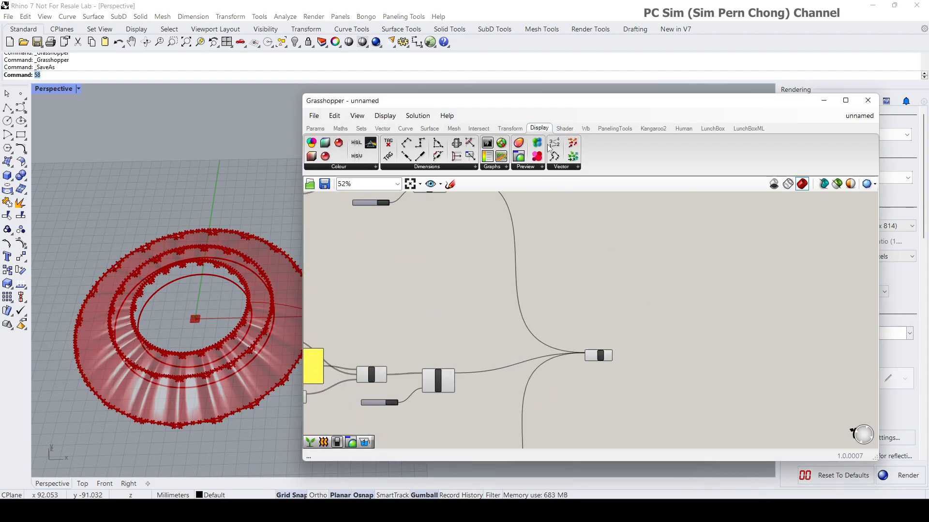
left_click(534, 169)
left_click_drag(541, 199, 640, 301)
scroll(660, 313, "up", 3)
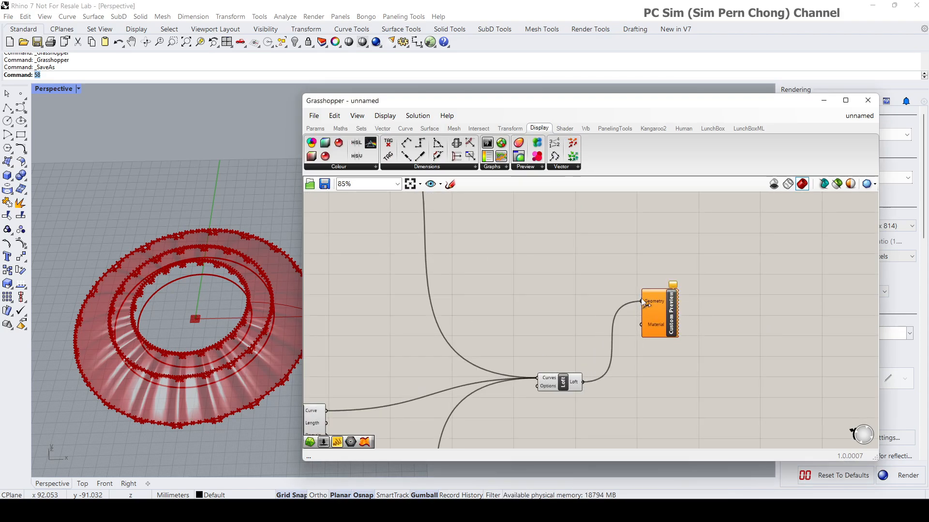
right_click_drag(398, 329, 550, 351)
right_click_drag(290, 312, 198, 363)
- Shift Curve 1's height slider away from its Unit Z component to make room between them
scroll(405, 308, "down", 3)
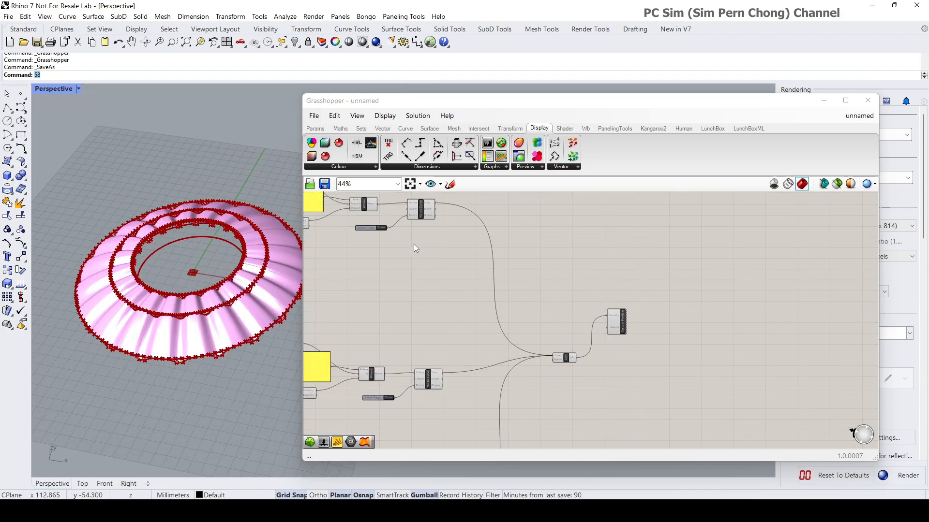
right_click_drag(414, 243, 631, 341)
right_click_drag(386, 313, 480, 333)
scroll(555, 333, "up", 5)
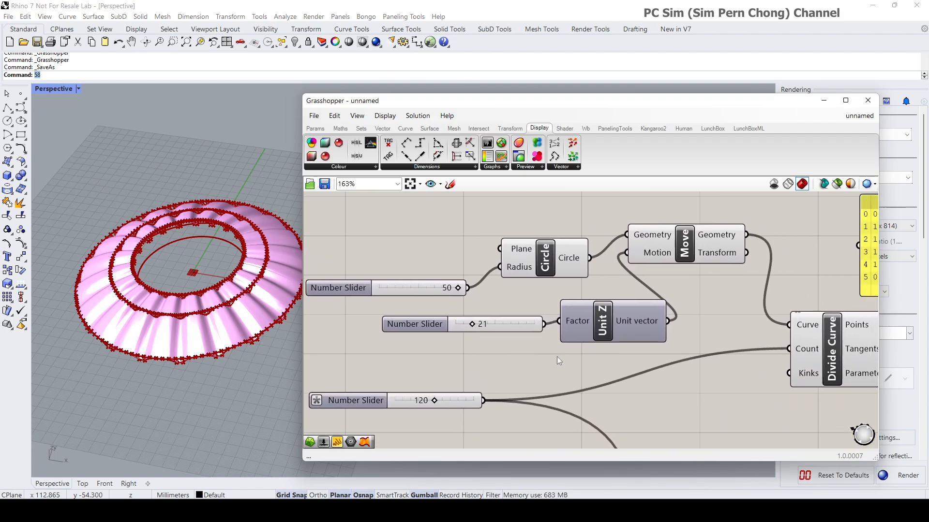
left_click_drag(435, 327, 393, 336)
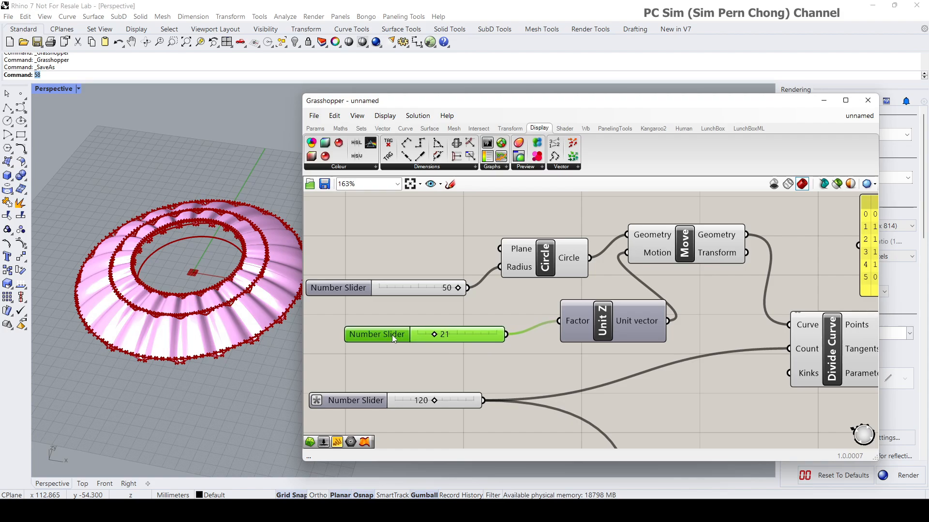
- Raise the Curve 1 height slider feeding Unit Z to 42
right_click_drag(224, 304, 235, 320)
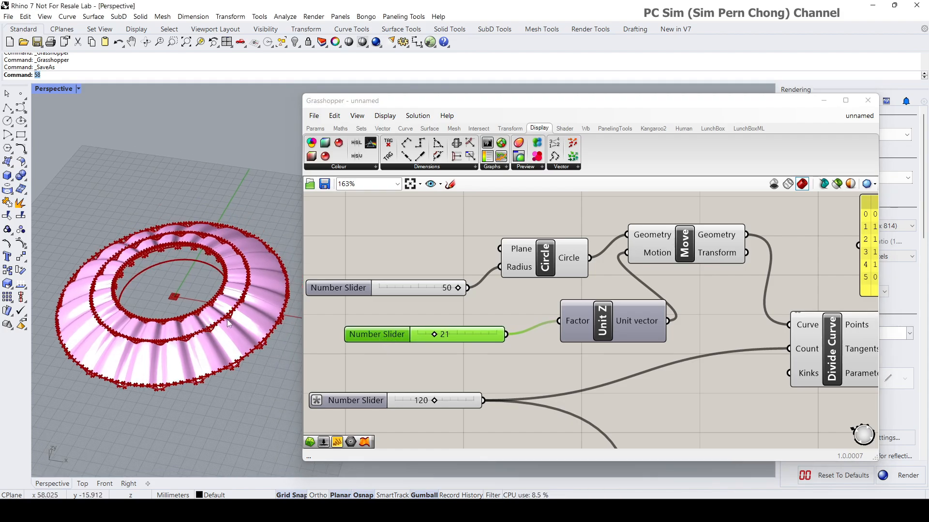
scroll(235, 320, "up", 3)
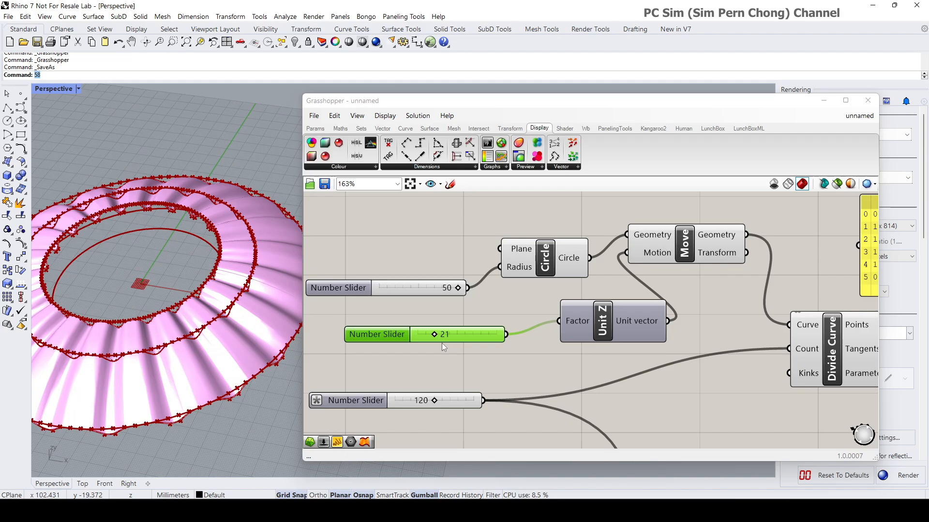
scroll(456, 331, "down", 3)
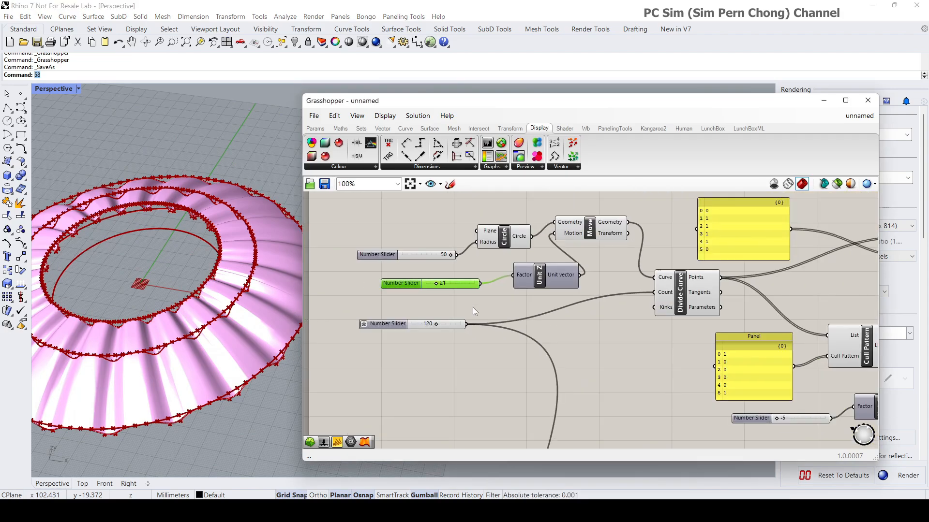
mouse_move(436, 284)
left_mouse_down()
mouse_move(448, 284)
mouse_move(418, 285)
mouse_move(446, 293)
left_mouse_up()
scroll(242, 293, "down", 2)
mouse_move(242, 293)
right_mouse_down()
mouse_move(245, 269)
mouse_move(239, 284)
right_mouse_up()
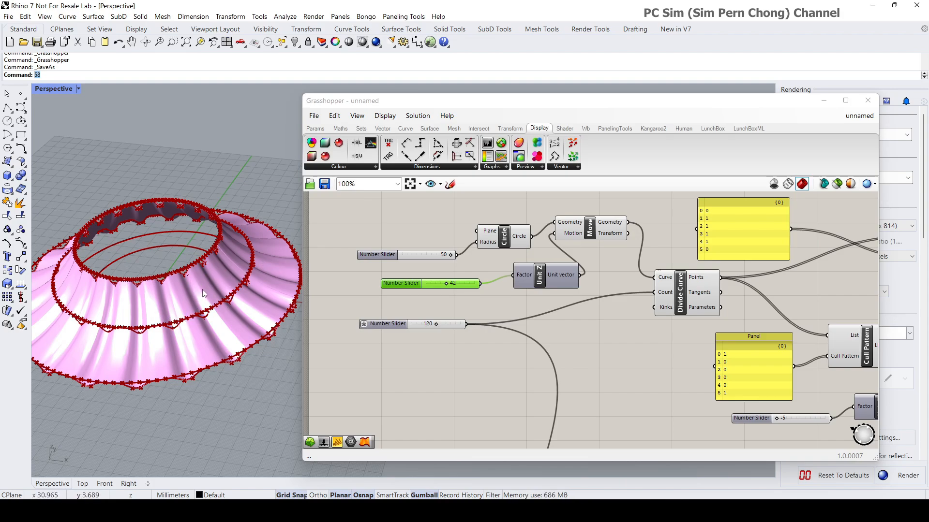
- Move Curve 2's first pattern panel off its Divide Curve and place the Divide Curve farther from the relay
scroll(396, 339, "down", 2)
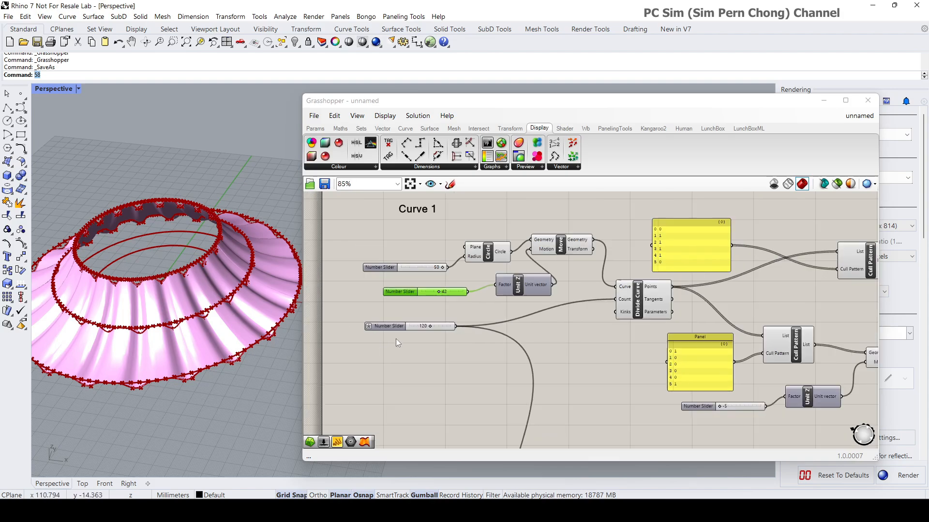
right_click_drag(446, 333, 433, 294)
scroll(434, 295, "down", 3)
right_click_drag(549, 406, 482, 311)
scroll(482, 311, "up", 5)
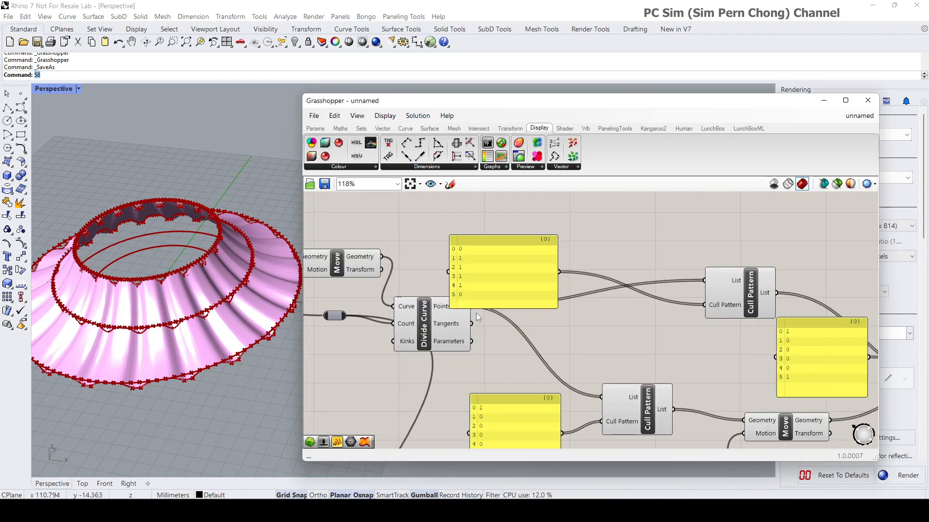
left_click_drag(505, 251, 707, 247)
left_click_drag(437, 334, 495, 329)
right_click_drag(467, 325, 571, 330)
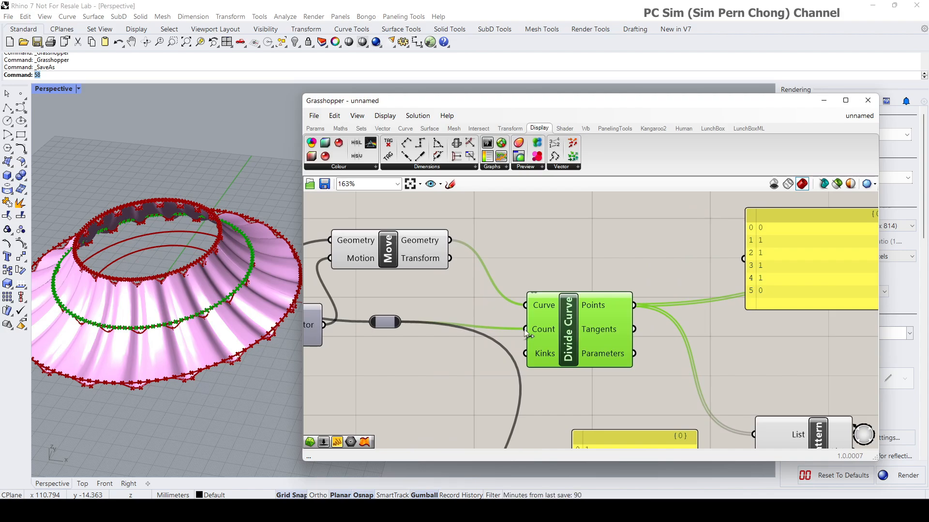
left_click_drag(562, 333, 668, 329)
- Fine-tune the positions of Curve 2's Move, Divide Curve and relay components for a tidier layout
left_click_drag(401, 257, 404, 258)
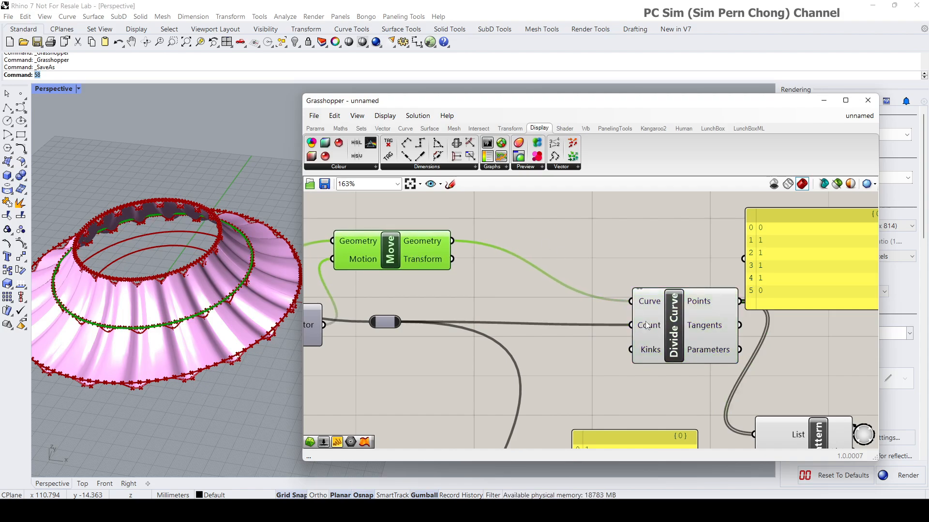
left_click_drag(646, 318, 661, 321)
left_click_drag(382, 325, 390, 337)
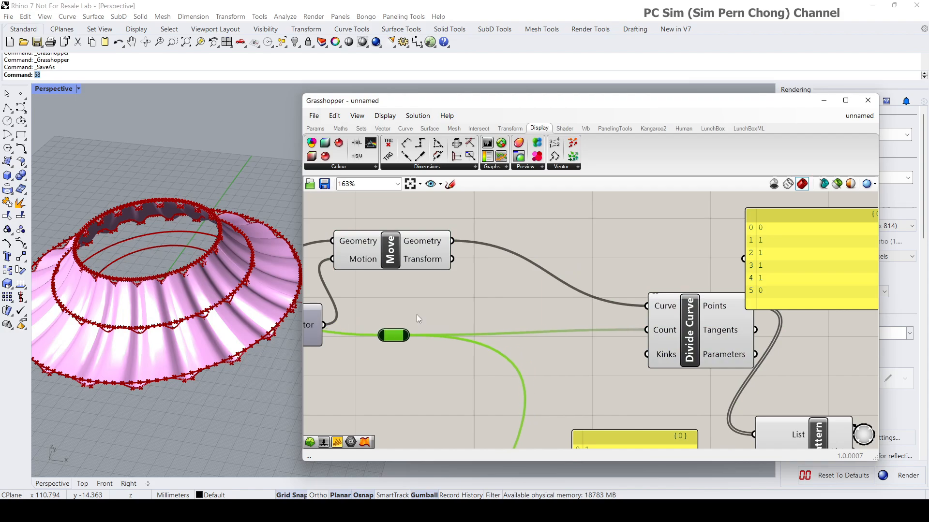
- Add a Rotate Axis component between Curve 2's Move and Divide Curve components
right_click_drag(442, 297, 381, 334)
left_click_drag(355, 295, 362, 301)
double_click(536, 240)
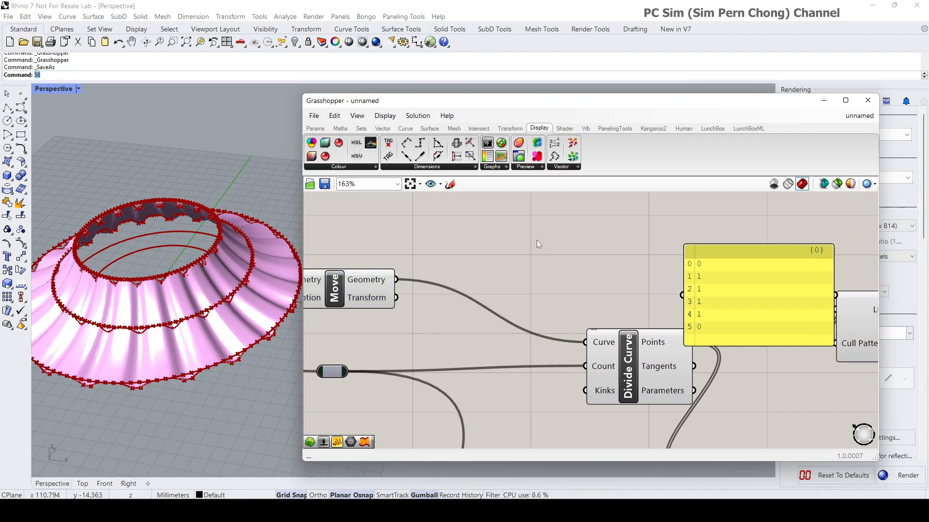
type("rot")
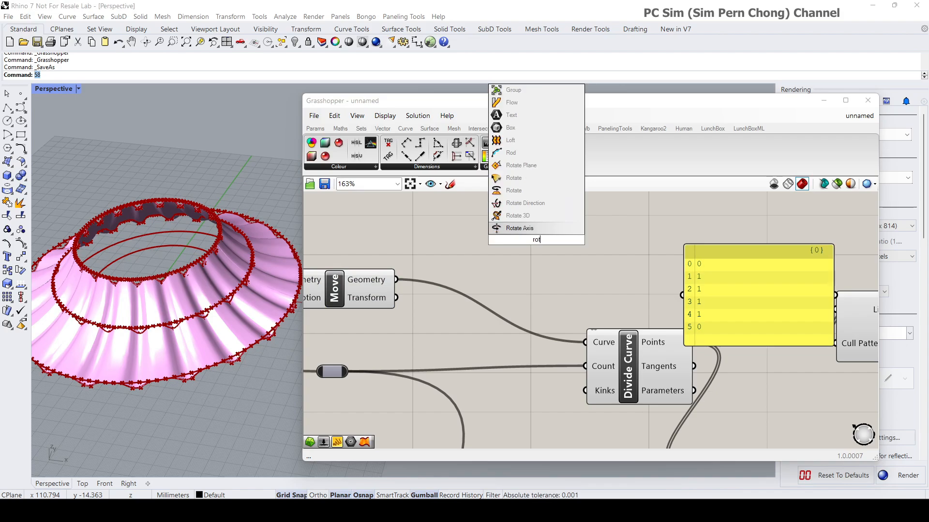
left_click(521, 228)
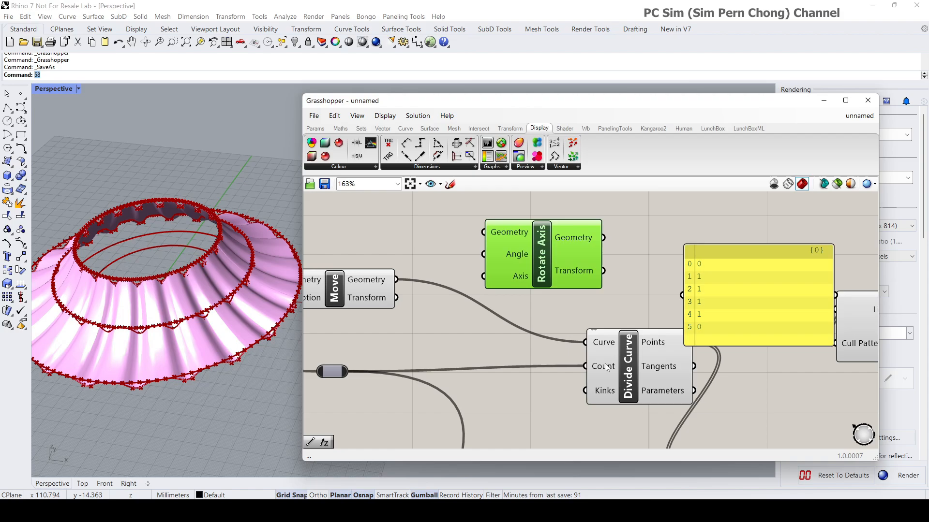
- Spread out Curve 2's pattern panel, Divide Curve, Rotate Axis and Move components to make room between Move and Divide Curve
left_click_drag(737, 301, 769, 305)
left_click_drag(643, 377, 717, 404)
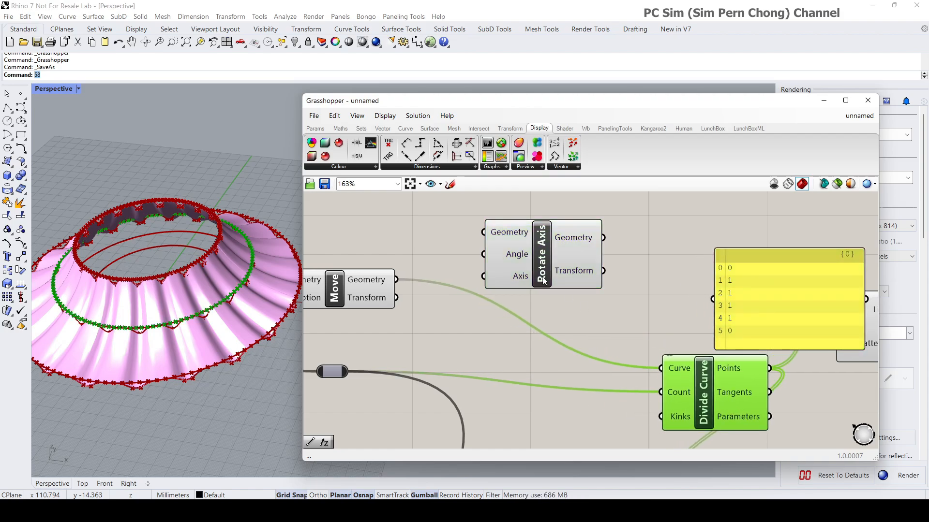
left_click_drag(554, 279, 587, 294)
left_click_drag(373, 300, 385, 248)
left_click_drag(570, 295, 578, 298)
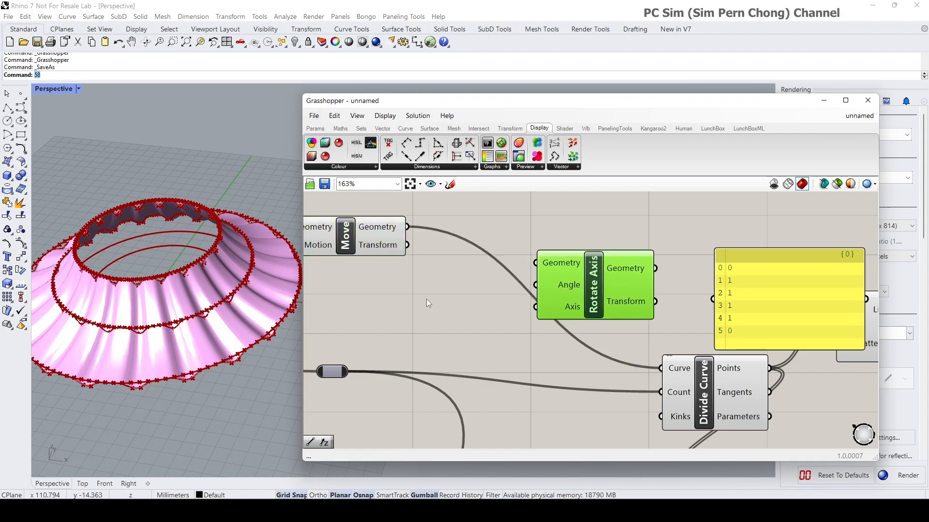
- Add a two-point Line component and place it between the Move and Rotate Axis components
right_click_drag(423, 317, 500, 311)
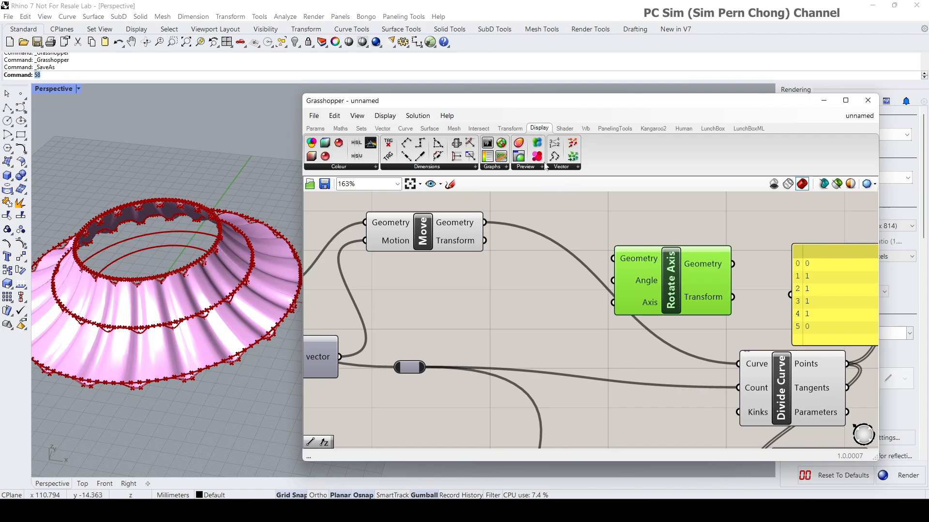
double_click(478, 282)
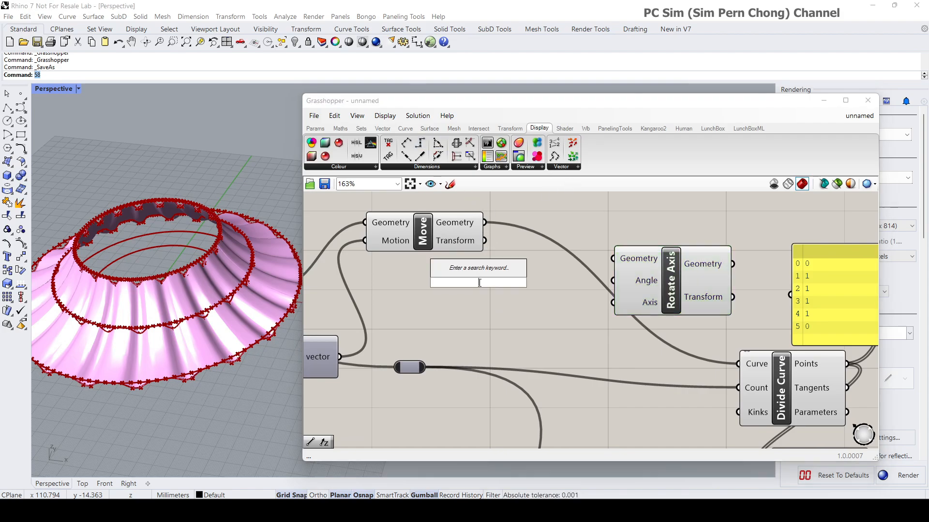
type("lin")
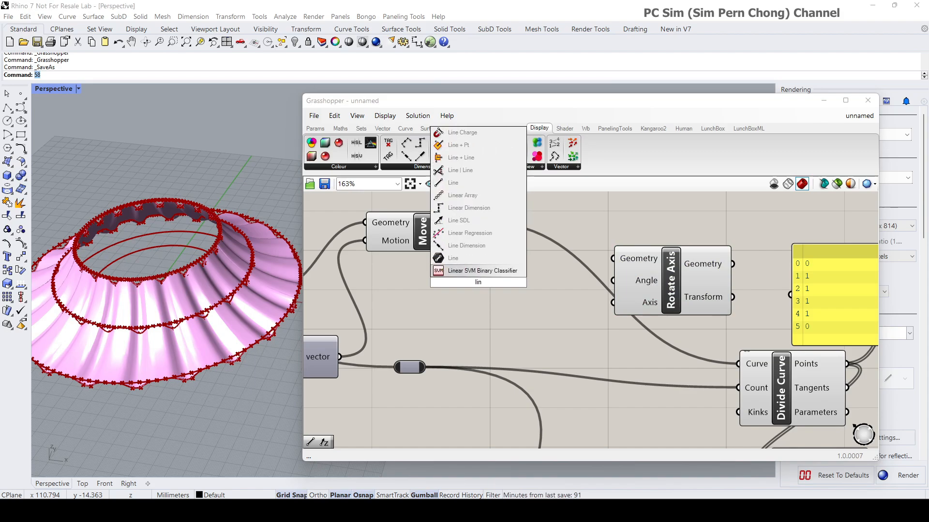
left_click(472, 184)
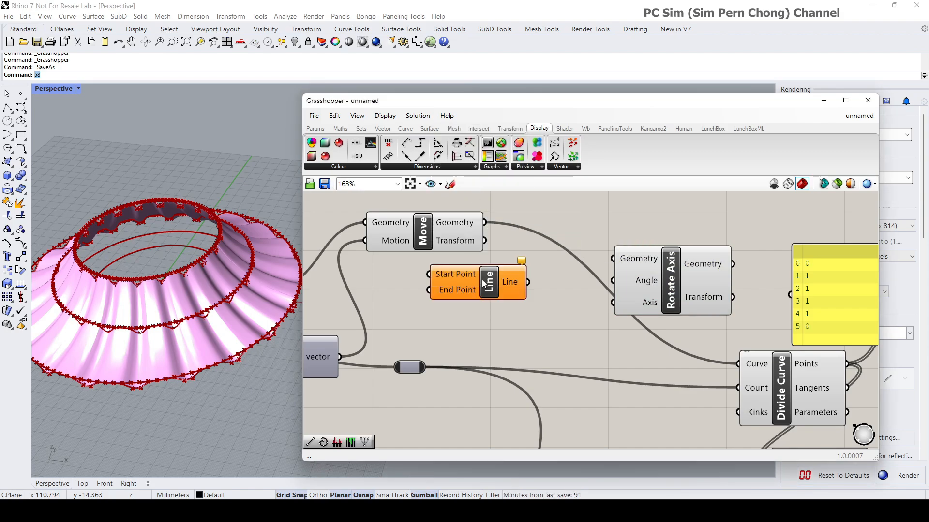
left_click_drag(517, 318, 522, 303)
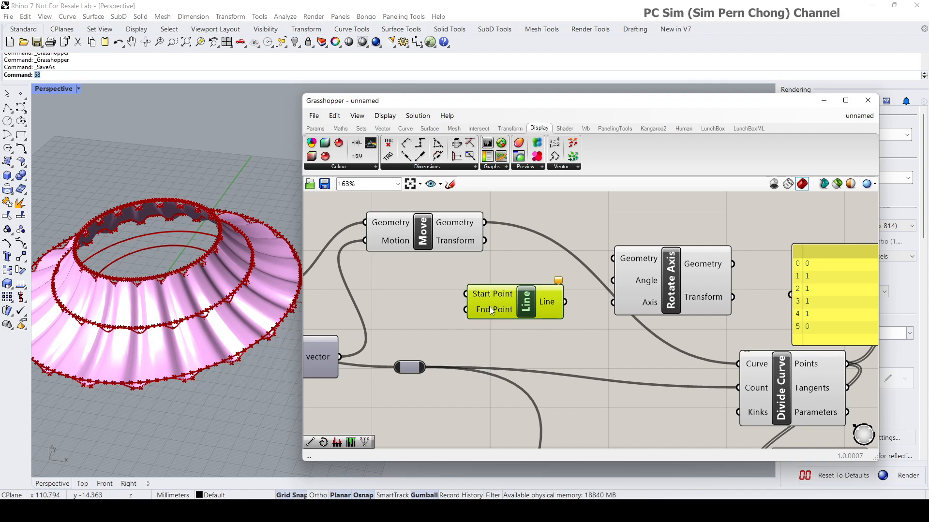
left_click_drag(490, 308, 478, 309)
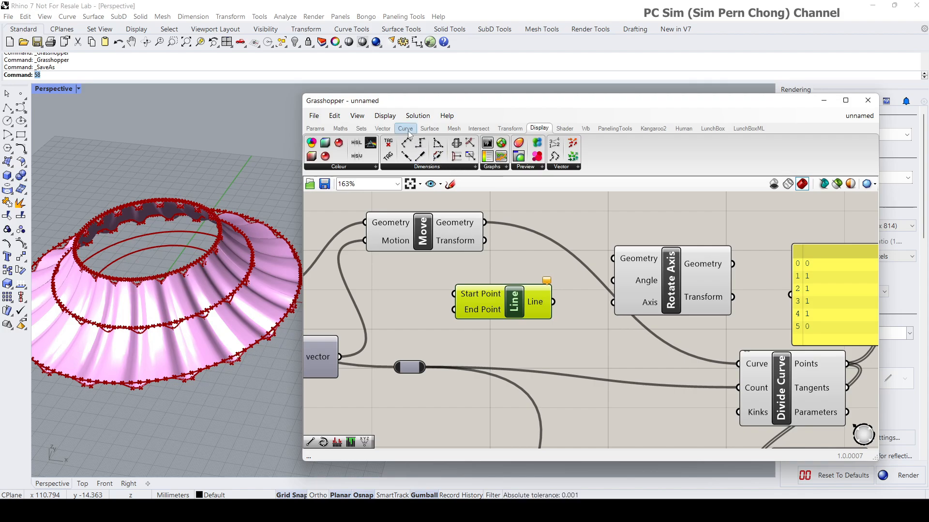
- Add a Construct Point component beside the Line component's point inputs
left_click(383, 128)
left_click(469, 167)
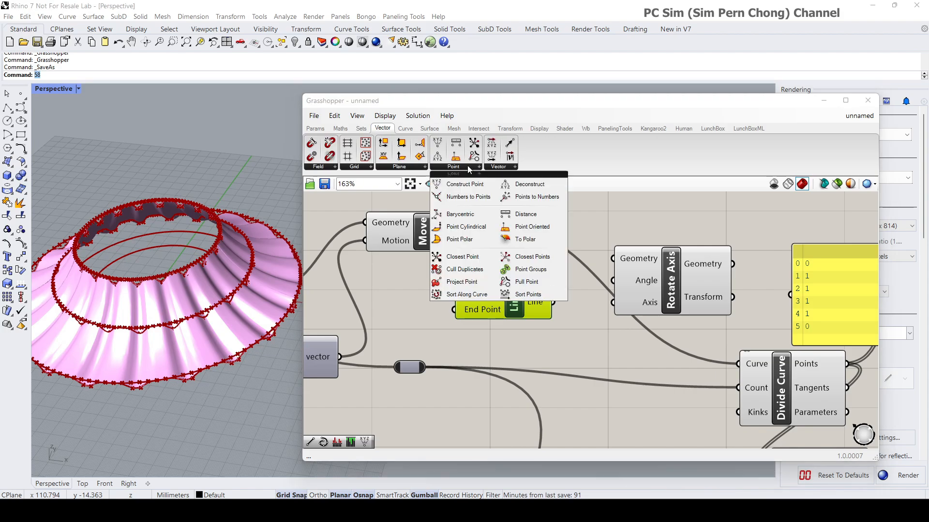
left_click(464, 185)
left_click(419, 282)
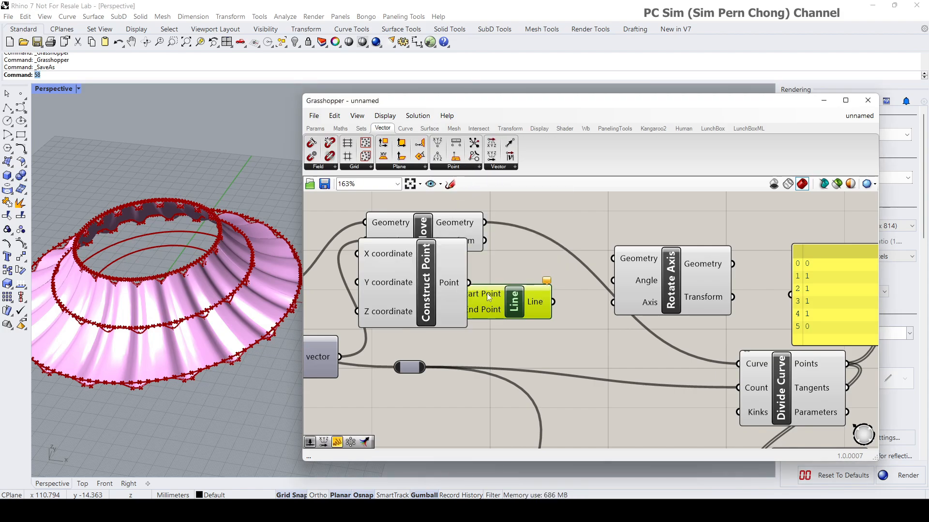
- Rearrange the Line, Move, Rotate Axis and Construct Point components so that they no longer overlap
left_click_drag(487, 293, 526, 306)
left_click_drag(449, 233, 437, 210)
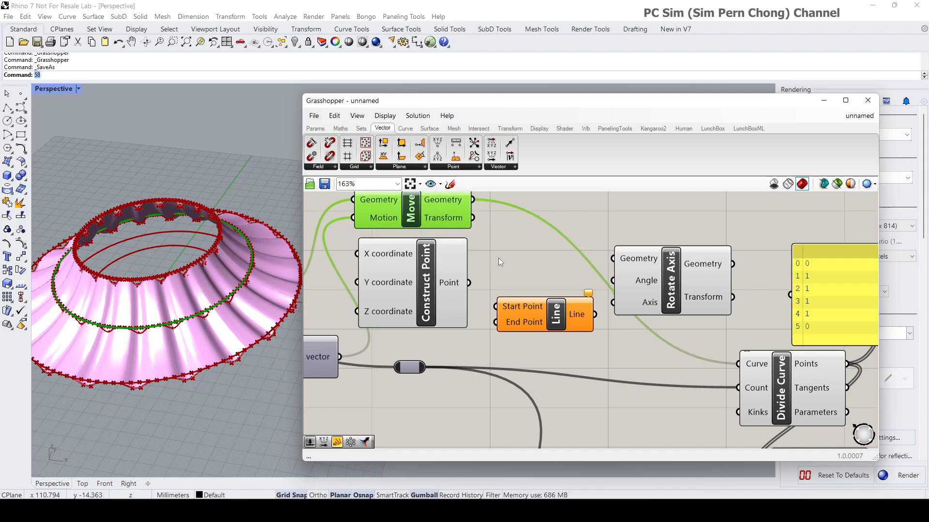
right_click_drag(498, 257, 453, 249)
left_click_drag(610, 263, 668, 271)
left_click_drag(509, 304, 546, 298)
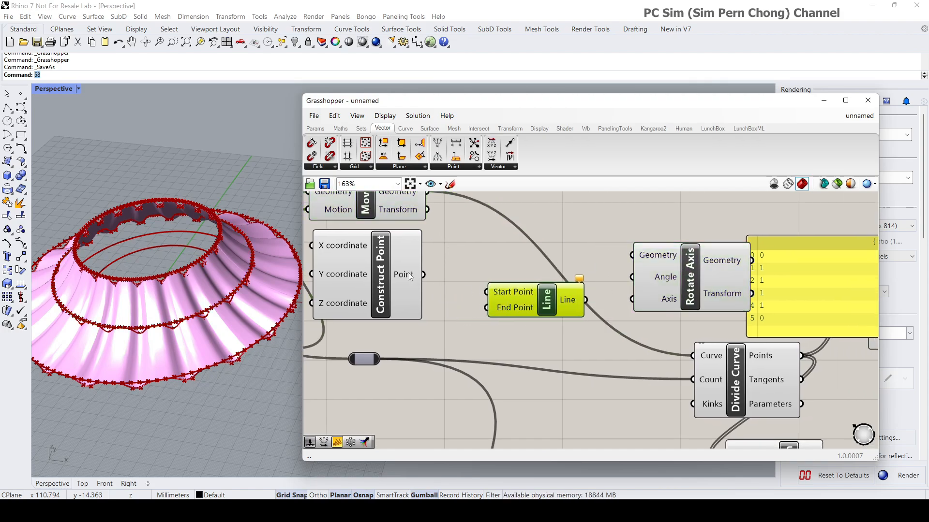
left_click_drag(408, 273, 432, 280)
right_click_drag(512, 291, 554, 283)
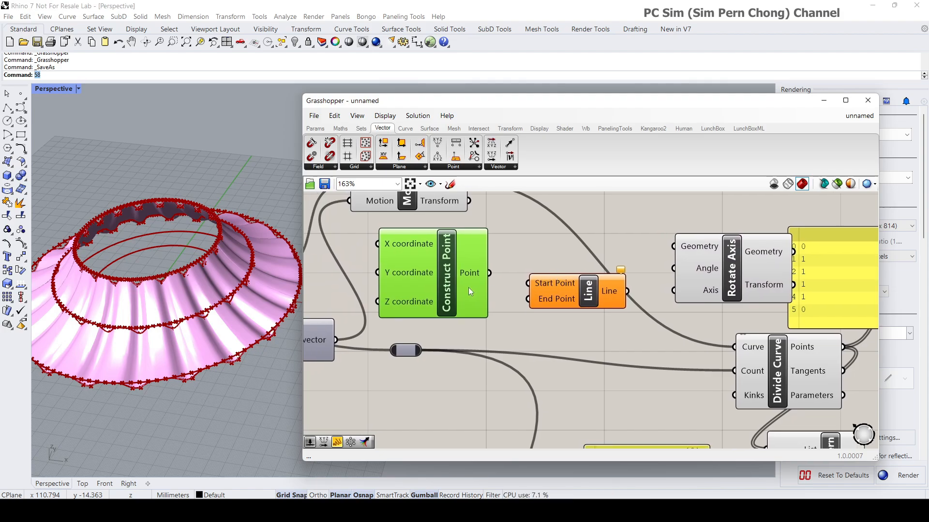
- Duplicate the Construct Point component, place the copy below the original, and shift the neighbouring Unit Z component clear of it
left_click_drag(468, 287, 477, 349)
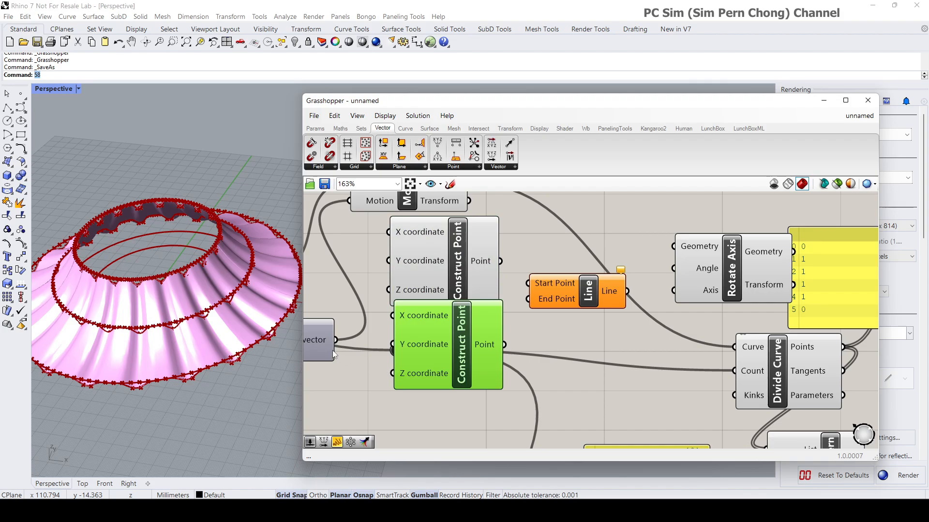
left_click_drag(322, 341, 302, 371)
left_click_drag(431, 344, 434, 385)
left_click_drag(478, 275, 475, 281)
left_click_drag(462, 373, 471, 374)
right_click_drag(458, 366, 497, 322)
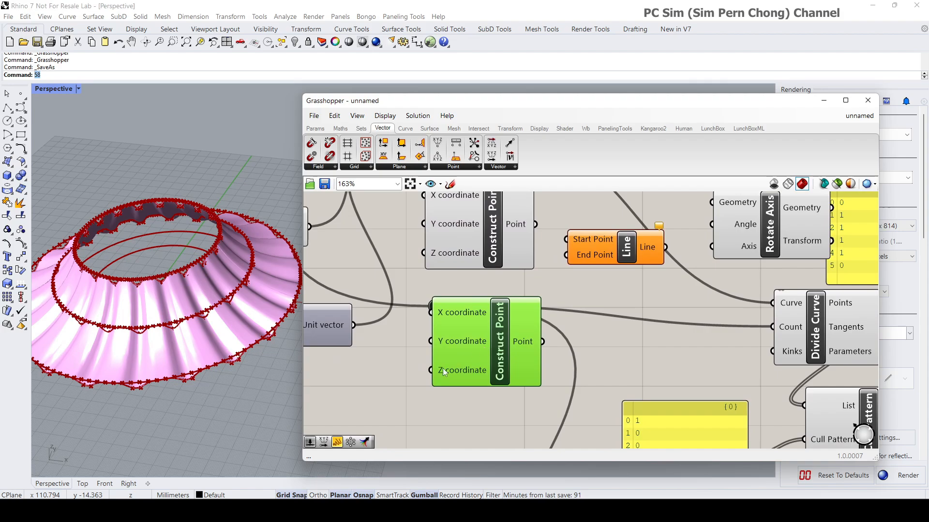
left_click_drag(452, 371, 450, 376)
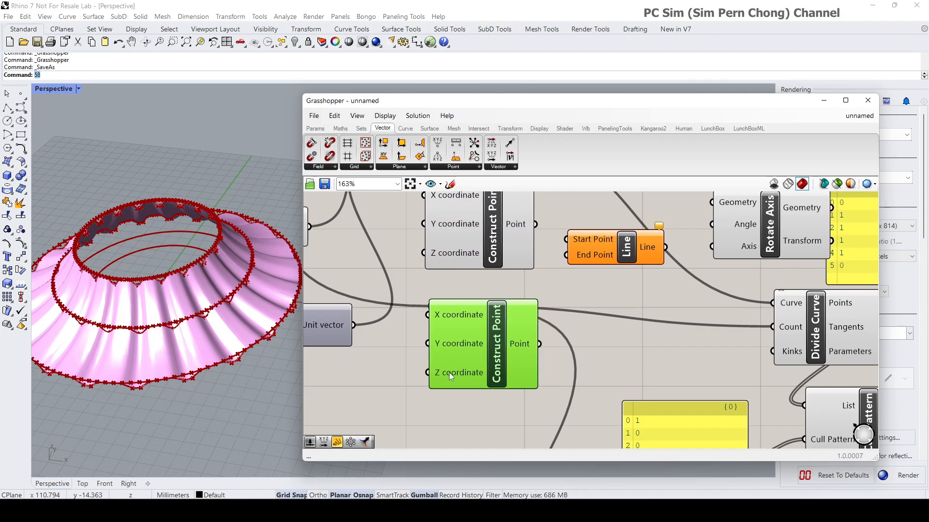
- Create a number slider with value 2 and wire it to the lower Construct Point's Z coordinate
double_click(387, 374)
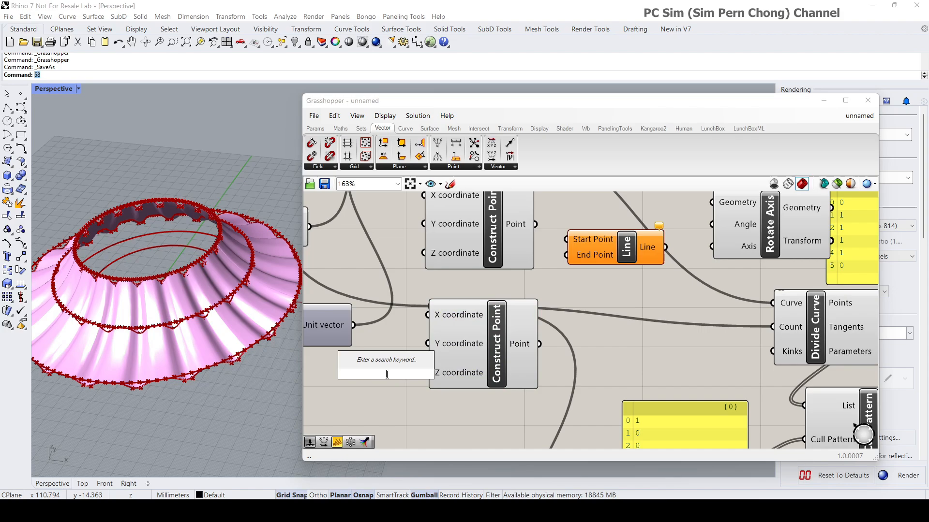
type("number slider")
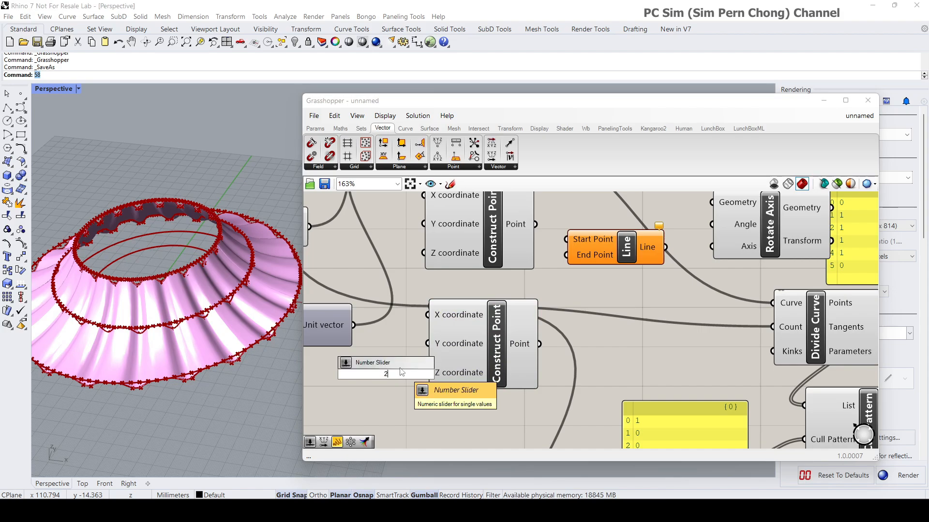
key("Return")
mouse_move(430, 375)
left_mouse_down()
mouse_move(367, 376)
mouse_move(424, 377)
left_mouse_up()
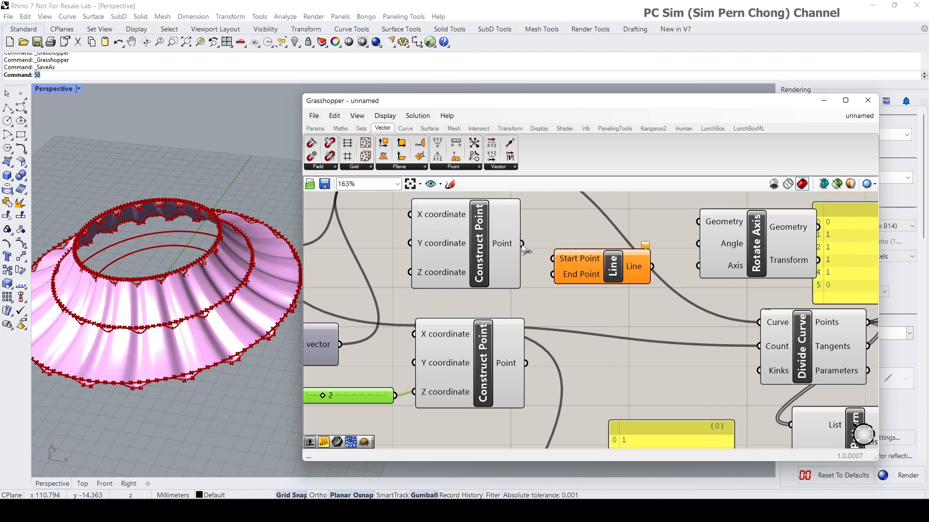
- Wire the upper Construct Point to the Line's Start Point and the lower one to its End Point, and inspect the line in Rhino's viewport
left_click_drag(521, 243, 552, 259)
left_click_drag(527, 363, 552, 274)
left_click(624, 267)
right_click_drag(207, 286, 202, 314)
scroll(164, 283, "up", 10)
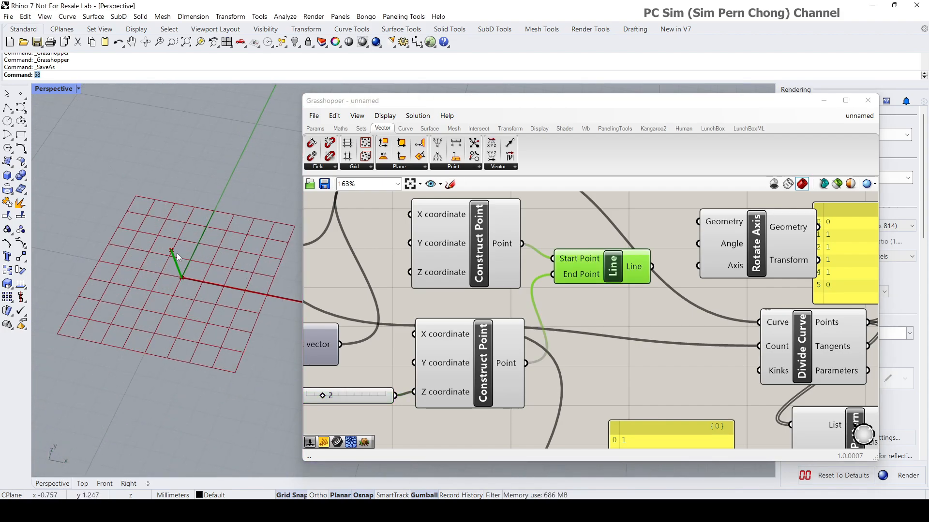
scroll(171, 266, "down", 3)
- Set the slider feeding the lower Construct Point's Z coordinate to 8
right_click_drag(408, 368, 425, 367)
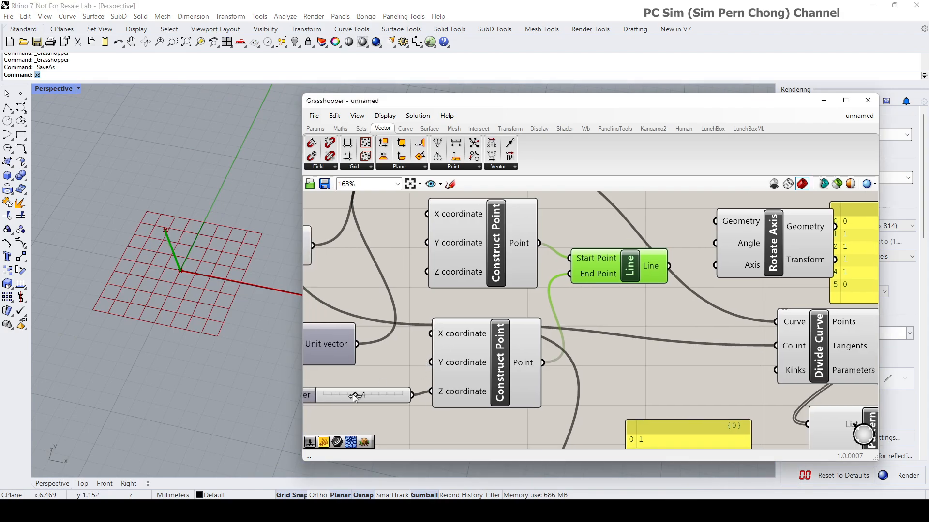
left_click_drag(355, 396, 386, 396)
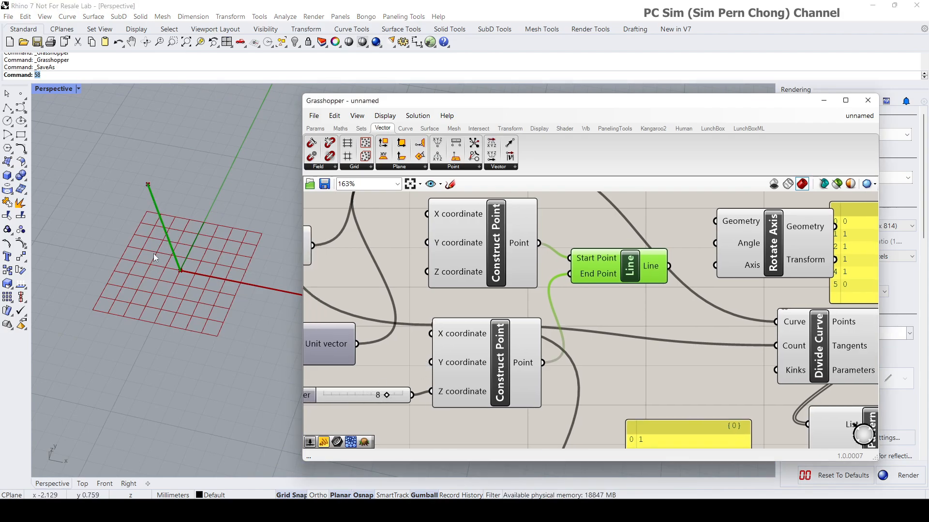
scroll(153, 254, "down", 5)
- Wire the Line output to Rotate Axis's Axis input and the Move component's Geometry output to its Geometry input
right_click_drag(745, 281, 615, 309)
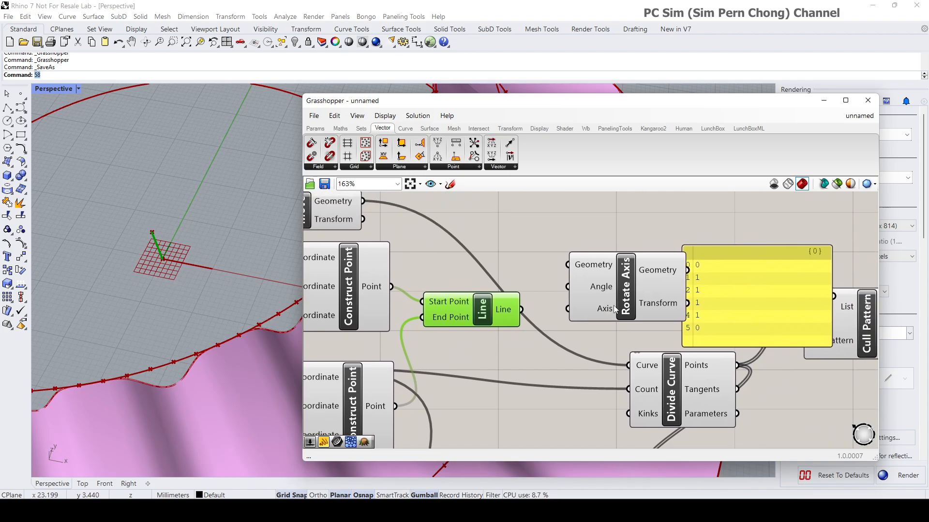
left_click_drag(522, 311, 564, 313)
scroll(503, 276, "down", 4)
scroll(506, 306, "up", 2)
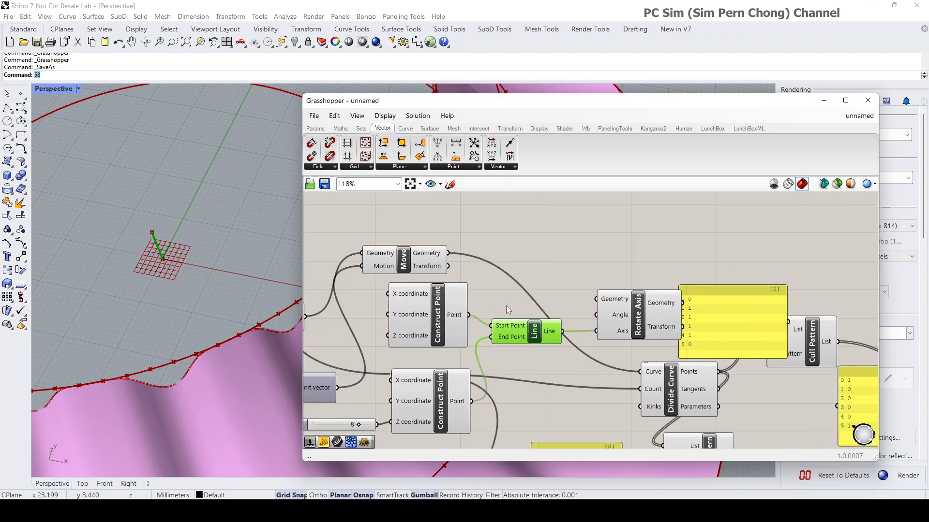
left_click(436, 260)
scroll(219, 228, "down", 5)
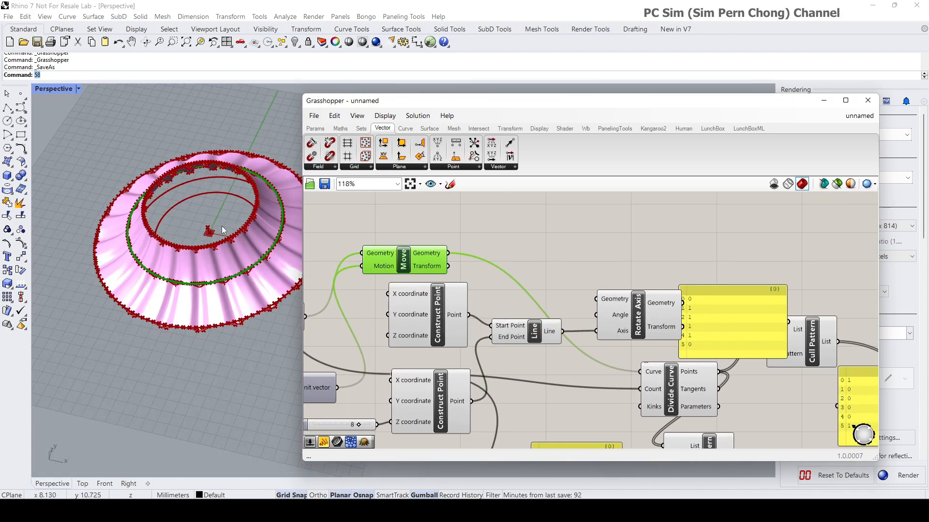
left_click_drag(448, 298, 432, 302)
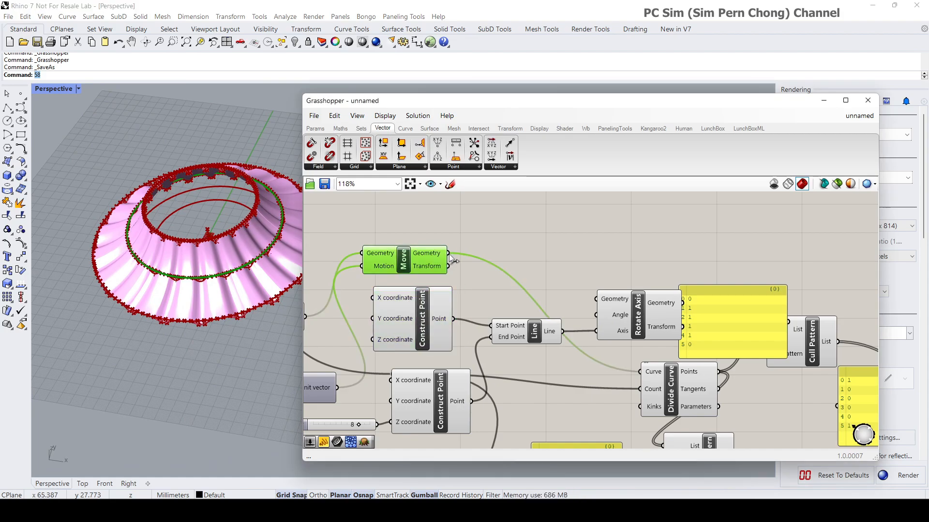
left_click_drag(480, 260, 592, 300)
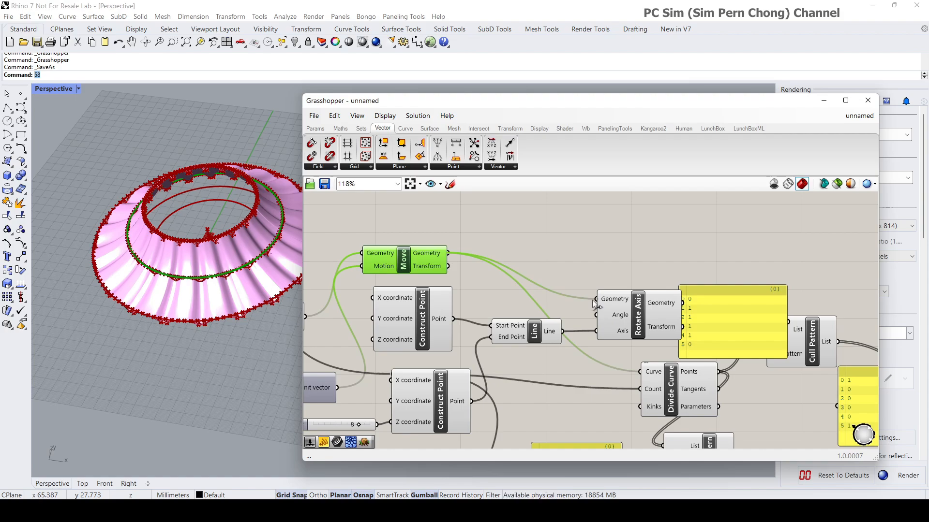
- Shift Curve 2's Divide Curve aside and replace its Curve input with the Rotate Axis Geometry output
left_click_drag(670, 390, 734, 396)
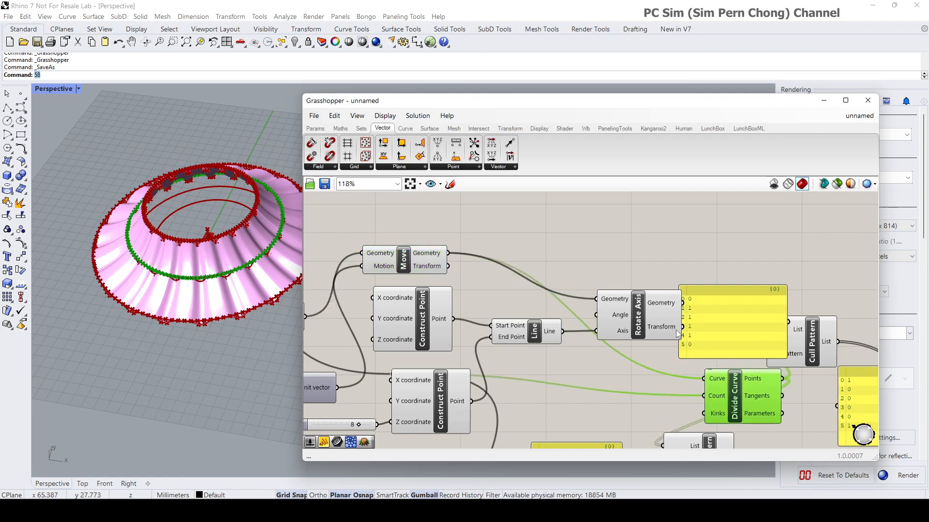
left_click_drag(661, 313, 703, 381)
right_click_drag(463, 327, 558, 302)
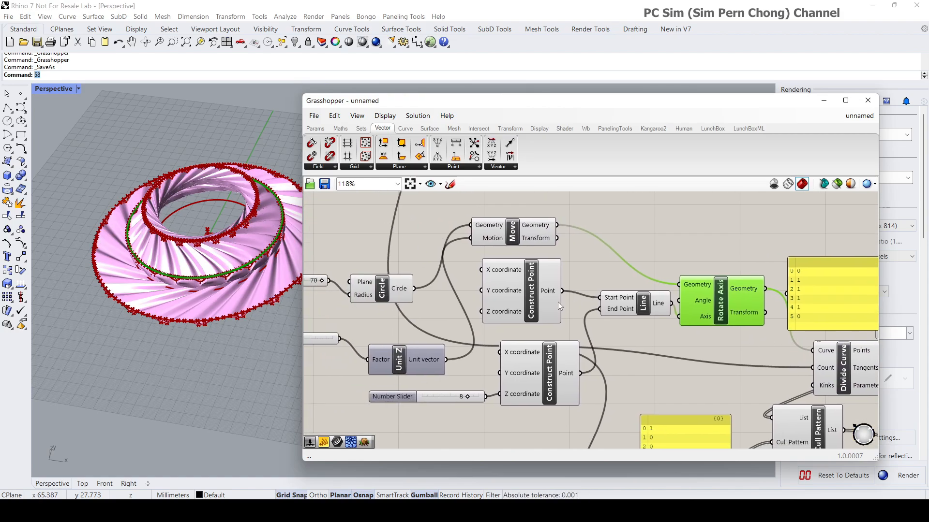
- Reposition the Line and Rotate Axis components and move Curve 2's first pattern panel above Rotate Axis, clear of the wires
scroll(455, 372, "up", 2)
scroll(454, 373, "up", 1)
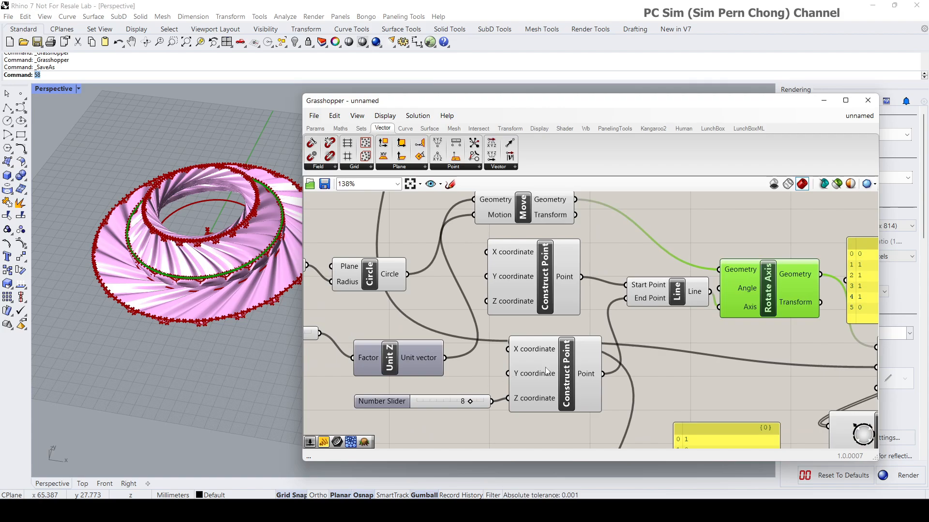
right_click_drag(625, 334, 409, 365)
left_click_drag(459, 325, 443, 347)
mouse_move(544, 331)
left_mouse_down()
mouse_move(570, 315)
mouse_move(558, 325)
left_mouse_up()
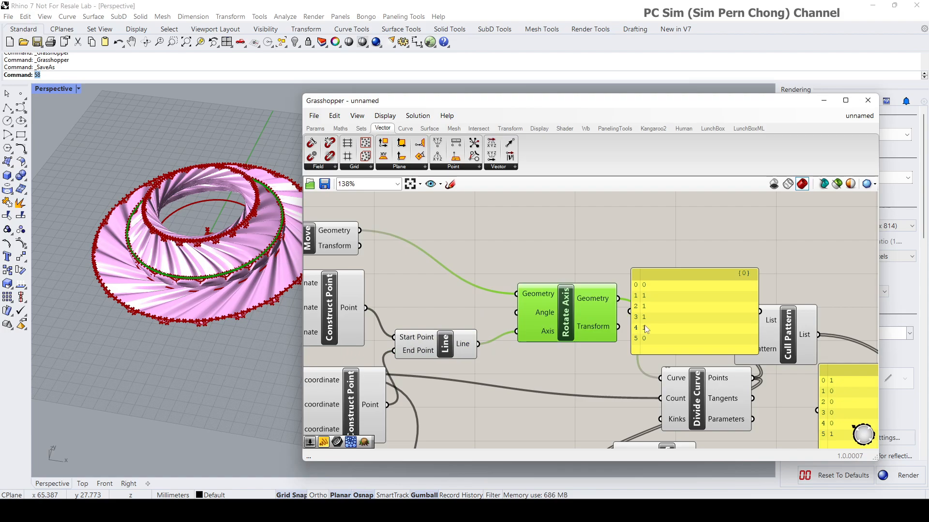
left_click_drag(676, 312, 652, 244)
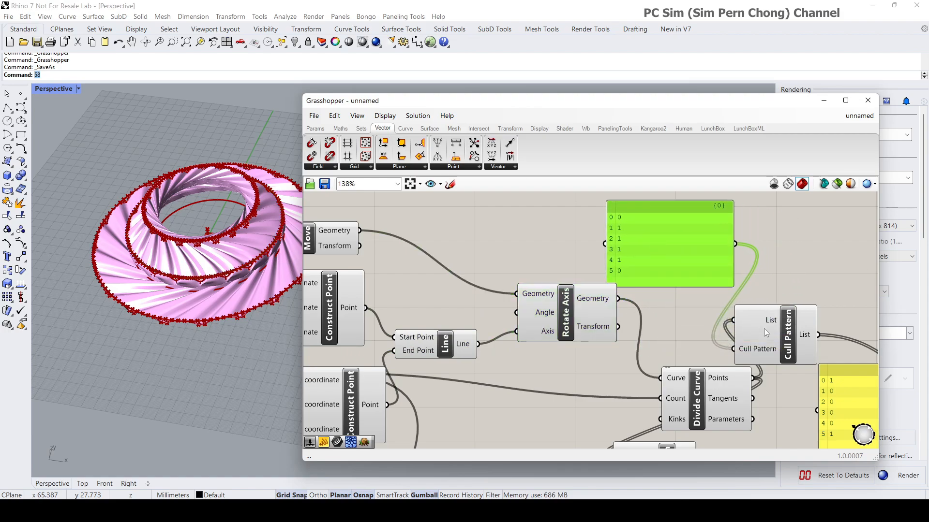
- Spread out Curve 2's upper Cull Pattern, the Line, the first pattern panel and Rotate Axis to clear space around the wires
left_click_drag(764, 332, 812, 323)
left_click_drag(449, 348, 450, 360)
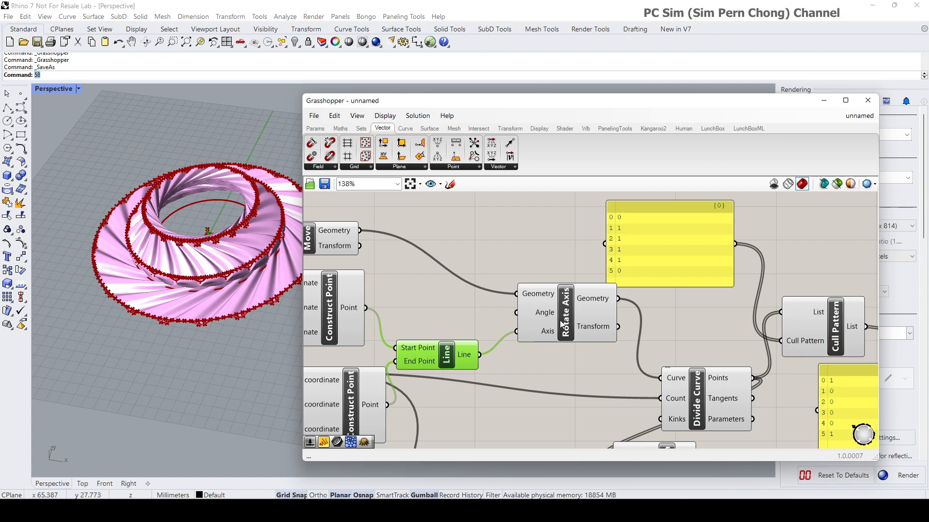
scroll(561, 322, "up", 3)
left_click_drag(651, 257, 725, 246)
left_click_drag(533, 333, 651, 334)
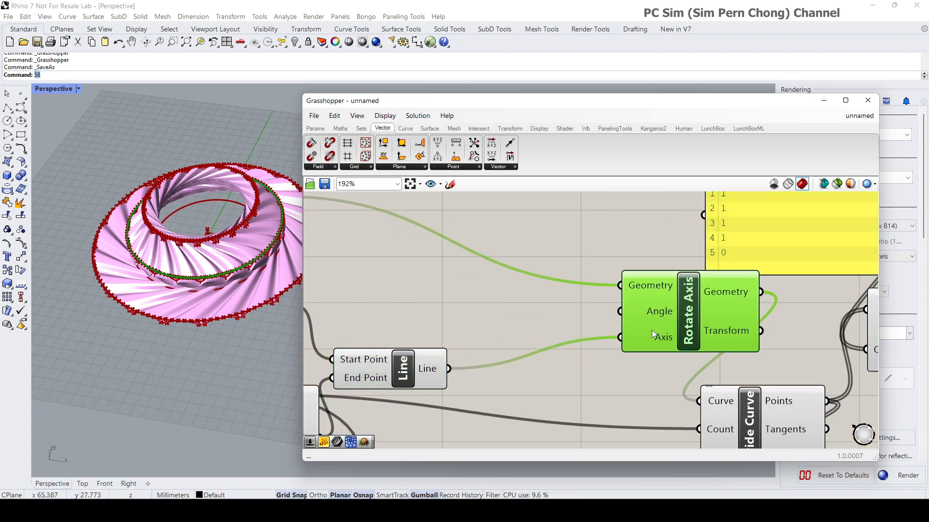
- Set Rotate Axis's Angle input to use degrees
scroll(584, 291, "up", 3)
right_click(584, 287)
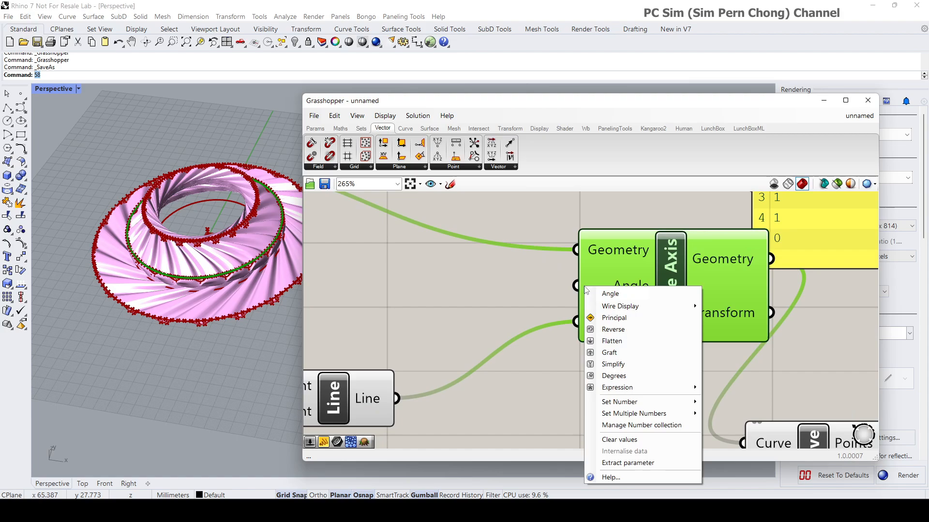
left_click(609, 376)
- Create a number slider from 0 to 90 and wire it to Rotate Axis's Angle input
right_click_drag(427, 309, 486, 331)
double_click(431, 312)
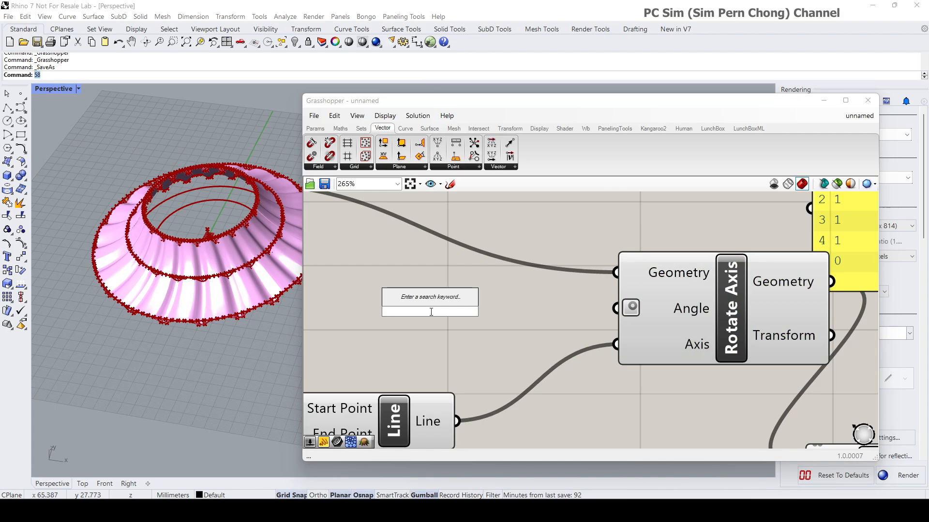
type("0")
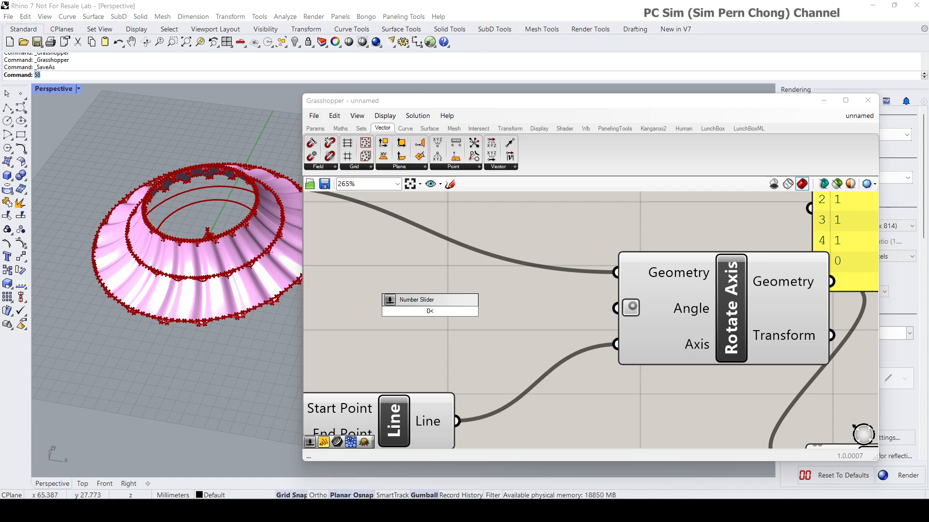
type("<90")
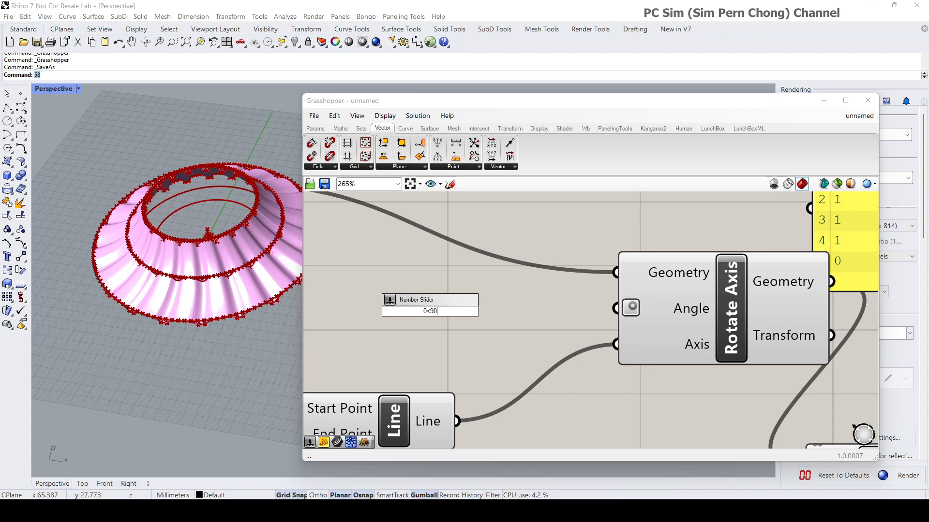
key("Return")
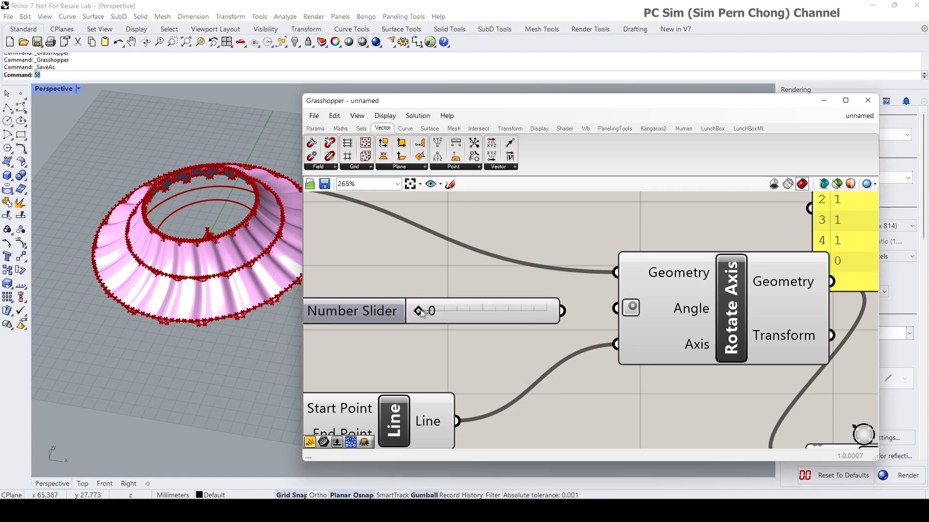
left_click_drag(560, 310, 615, 309)
mouse_move(431, 313)
left_mouse_down()
mouse_move(417, 313)
mouse_move(468, 313)
mouse_move(387, 321)
mouse_move(432, 320)
mouse_move(420, 323)
left_mouse_up()
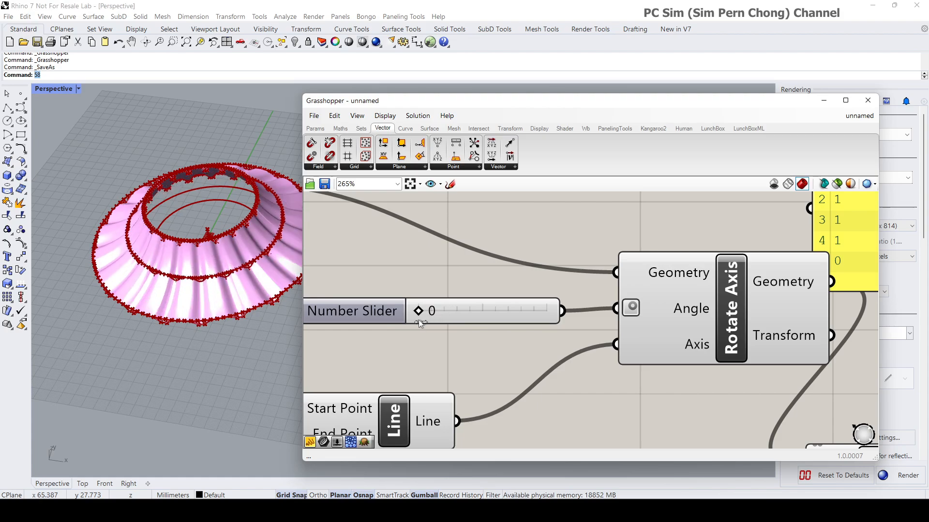
- Change the angle slider's domain to -45 through 45 and set its value to 2
right_click(448, 318)
left_click(458, 361)
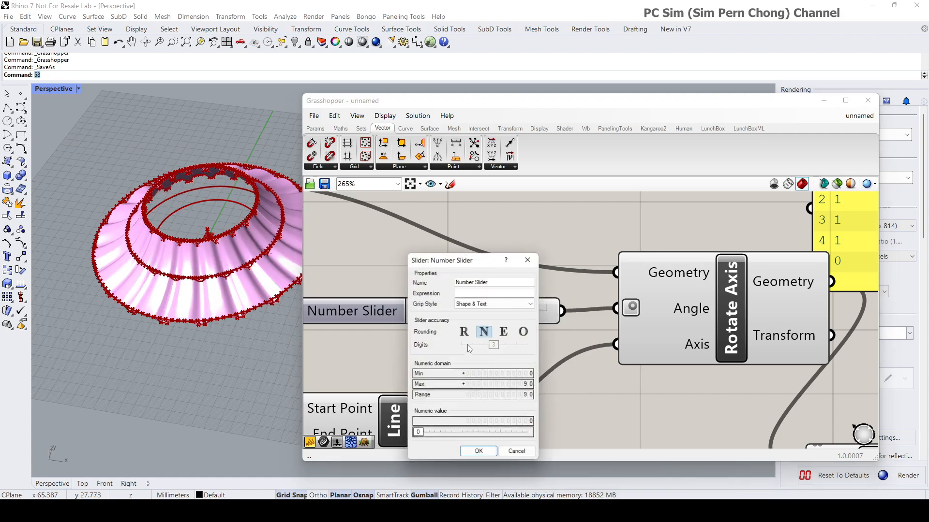
double_click(508, 375)
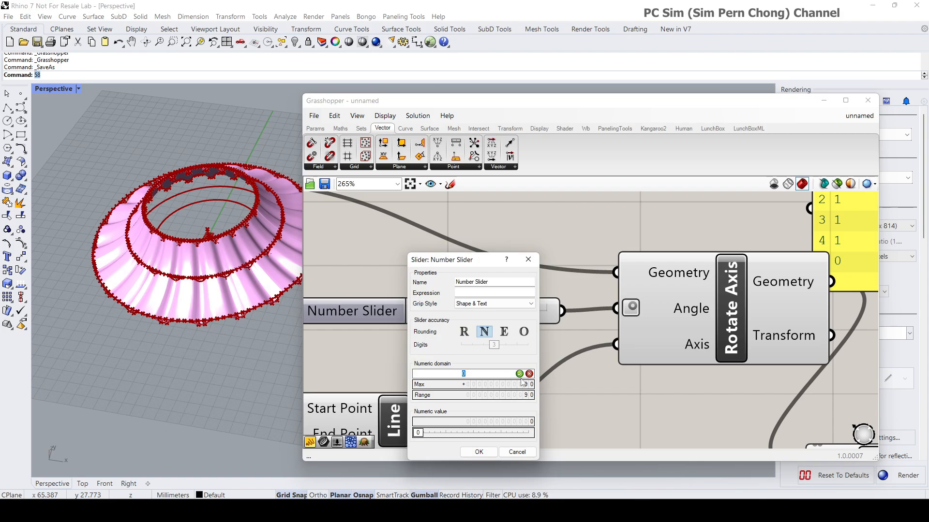
type("-45")
key("Return")
double_click(507, 387)
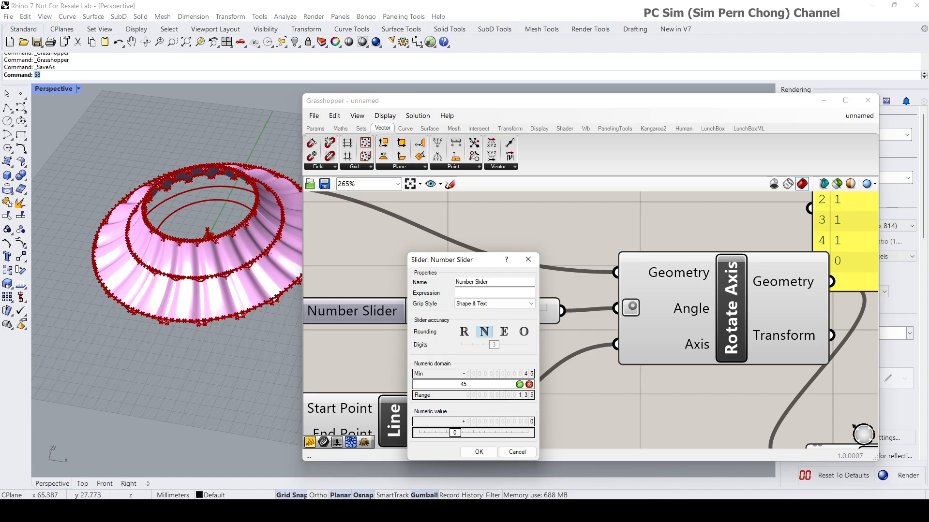
key("Return")
left_click(478, 452)
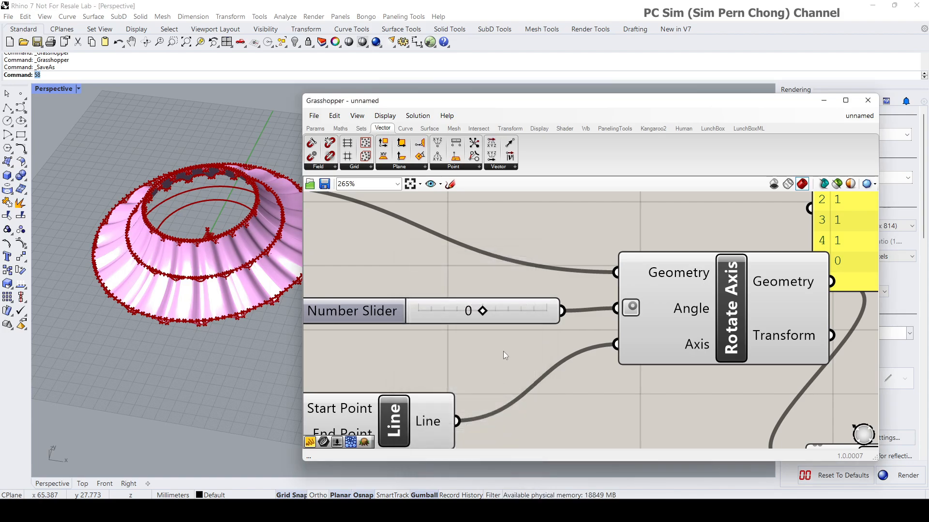
mouse_move(483, 312)
left_mouse_down()
mouse_move(471, 312)
mouse_move(509, 315)
mouse_move(465, 315)
mouse_move(492, 313)
mouse_move(484, 321)
left_mouse_up()
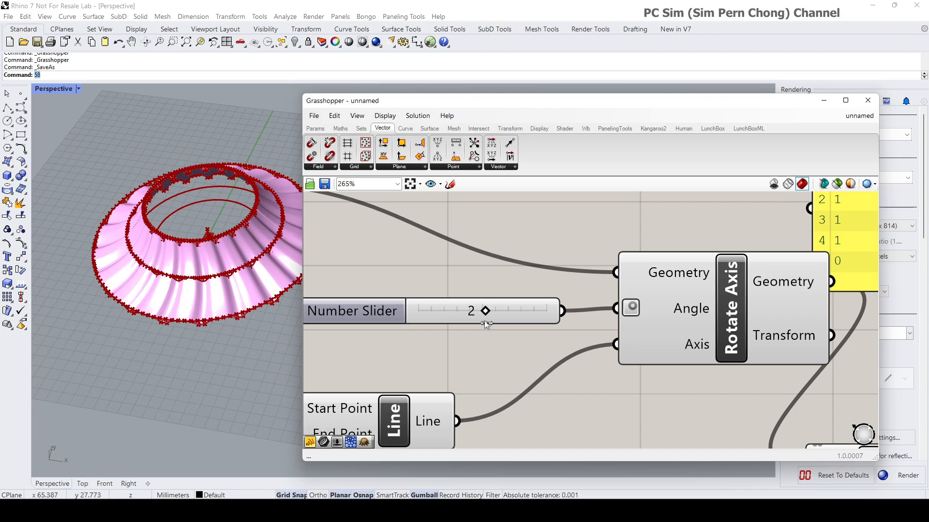
- Set the shared division count slider feeding Curve 1's Divide Curve to 240
scroll(469, 329, "down", 3)
right_click_drag(489, 332, 542, 294)
scroll(539, 294, "down", 5)
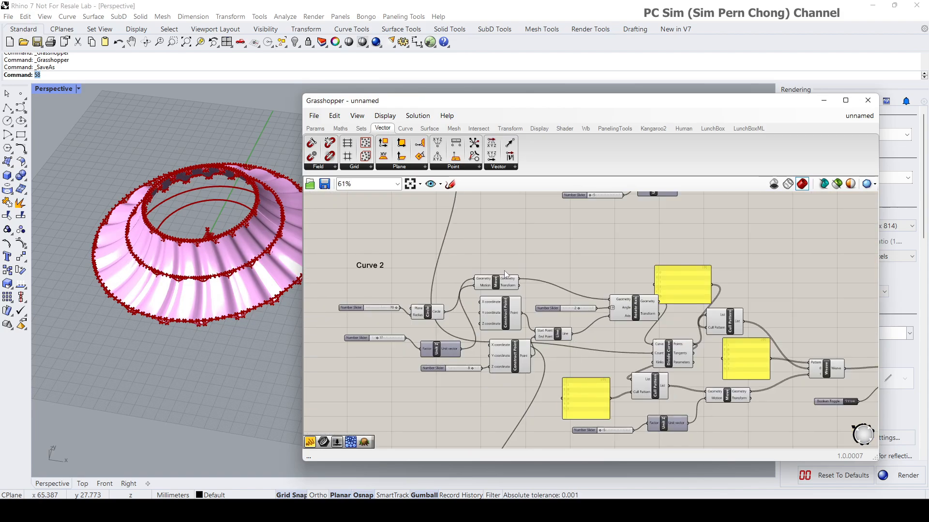
right_click_drag(504, 270, 508, 387)
right_click_drag(438, 268, 457, 343)
scroll(433, 353, "up", 3)
left_click_drag(689, 314, 671, 334)
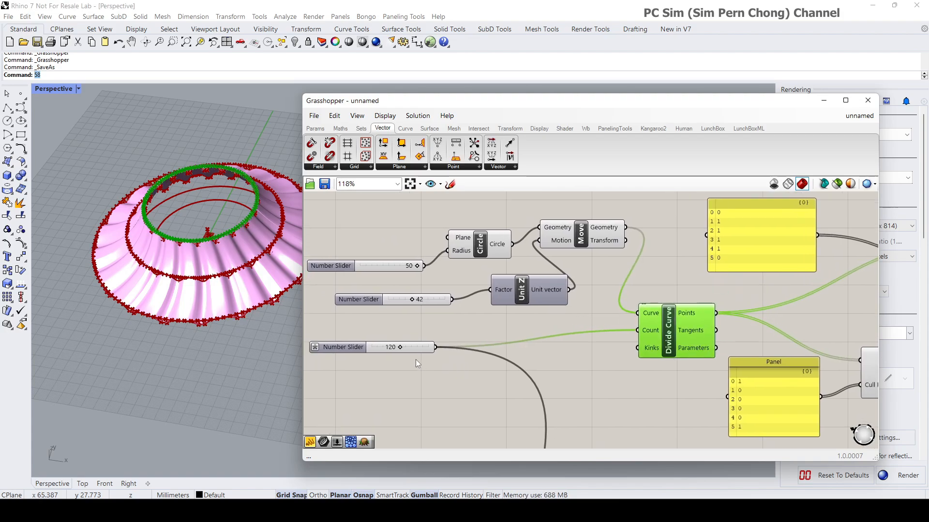
left_click_drag(400, 347, 437, 347)
- Set Curve 2's Rotate Axis angle slider to 6 and inspect the twisted surface
scroll(457, 357, "down", 2)
right_click_drag(485, 360, 466, 289)
scroll(465, 290, "down", 2)
right_click_drag(520, 365, 473, 334)
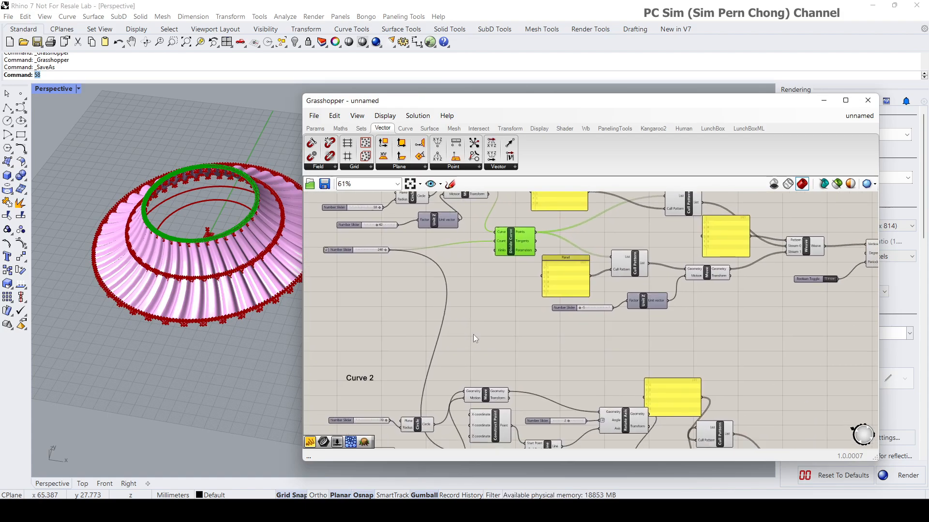
scroll(500, 351, "down", 1)
right_click_drag(500, 362, 491, 336)
scroll(510, 387, "up", 5)
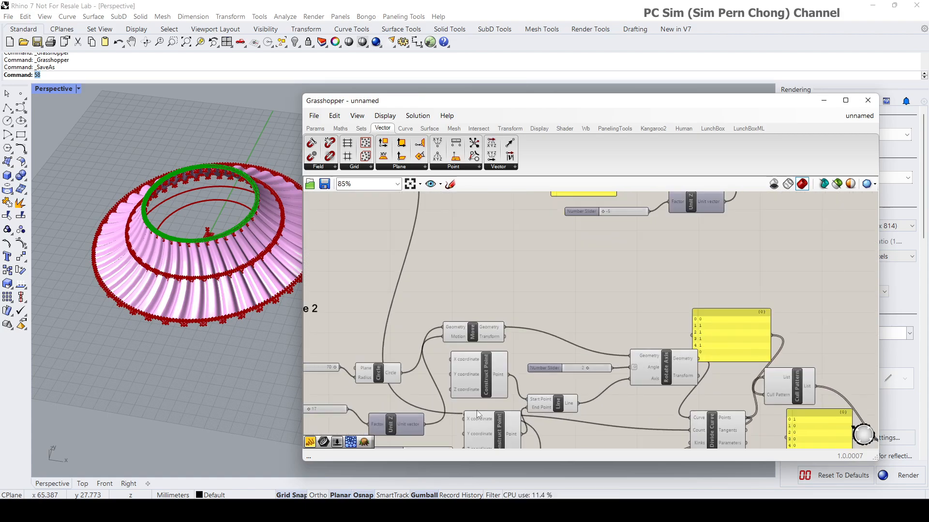
right_click_drag(536, 372, 485, 394)
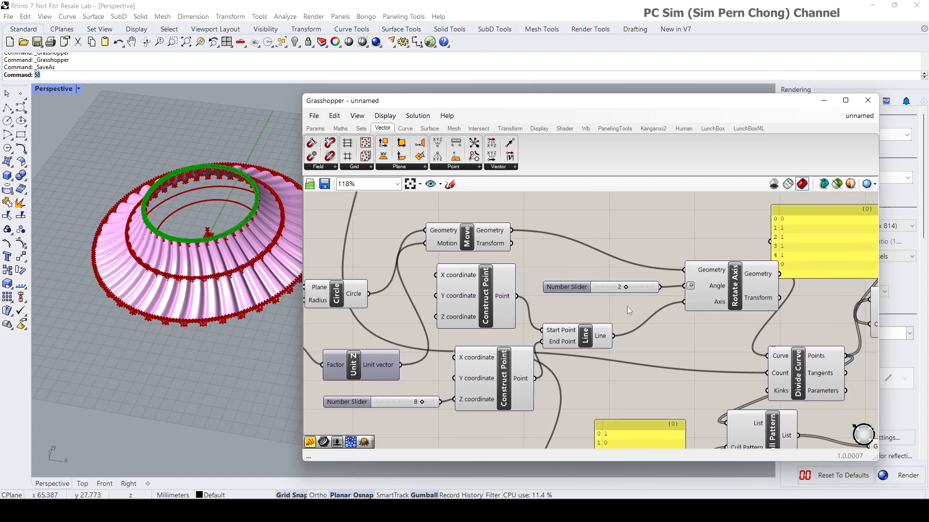
left_click_drag(625, 289, 628, 291)
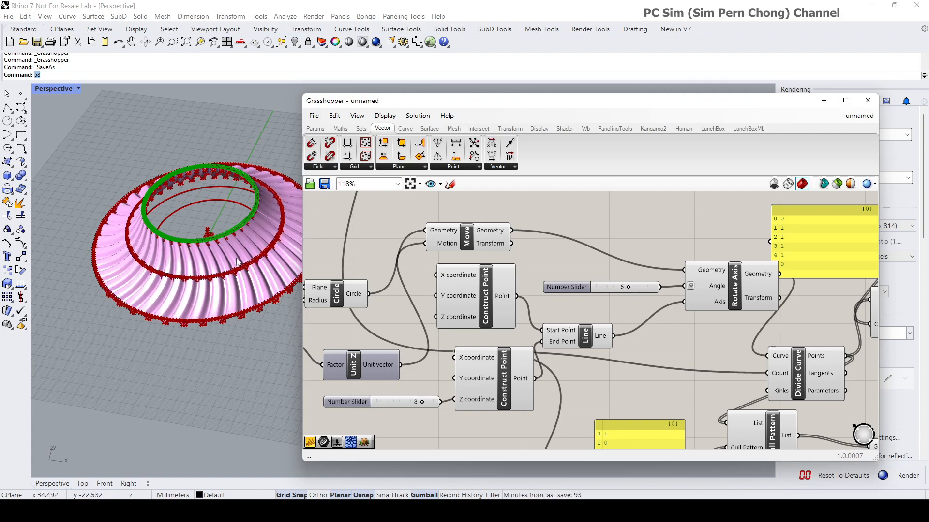
mouse_move(247, 268)
right_mouse_down()
mouse_move(229, 343)
mouse_move(230, 275)
right_mouse_up()
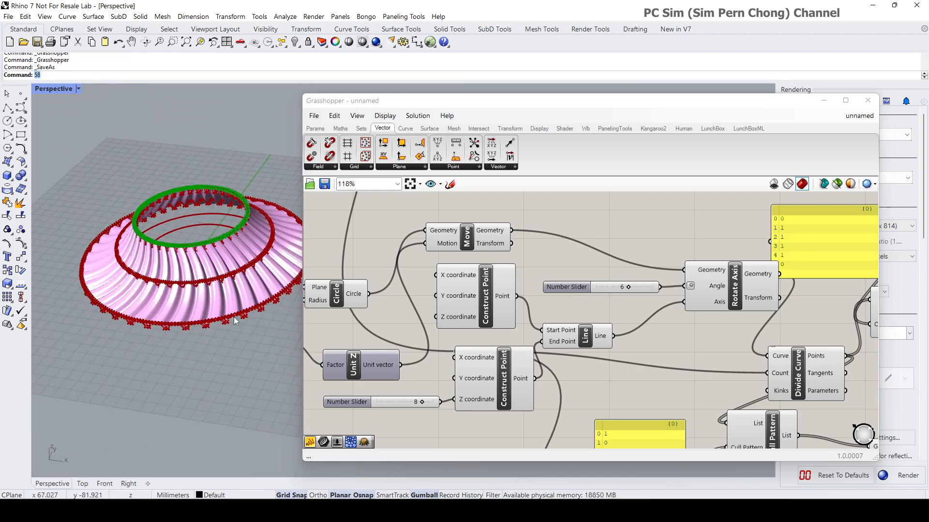
- Set Curve 3's slider feeding the Unit Z factor of its point Move to 0
scroll(567, 383, "down", 6)
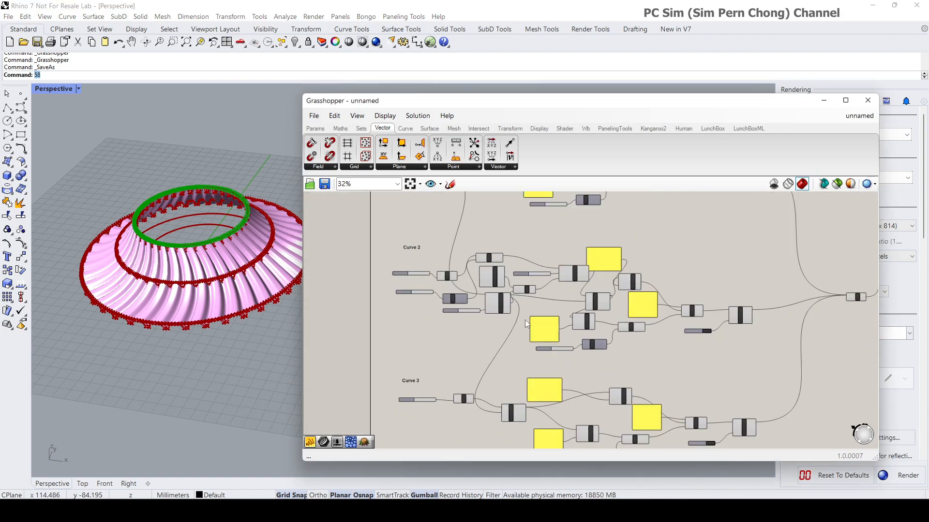
scroll(561, 367, "up", 6)
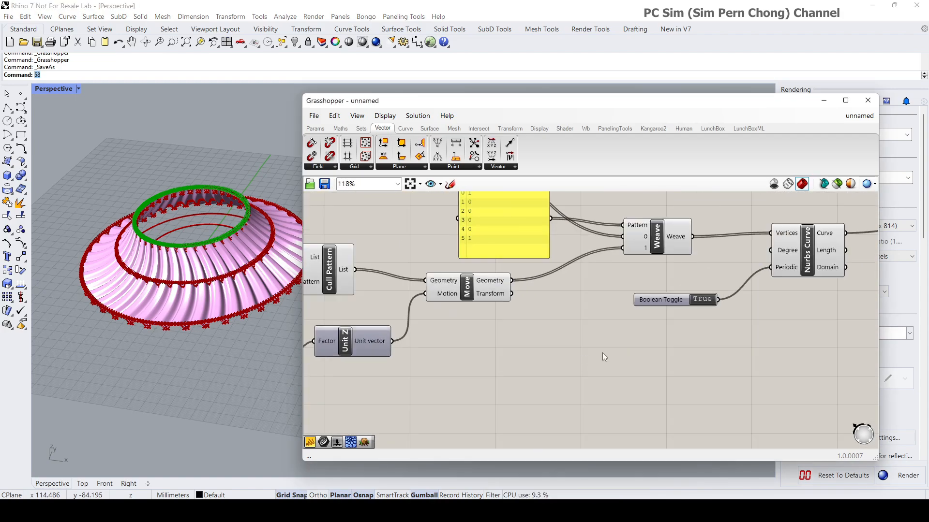
right_click_drag(570, 346, 686, 356)
right_click_drag(595, 356, 685, 351)
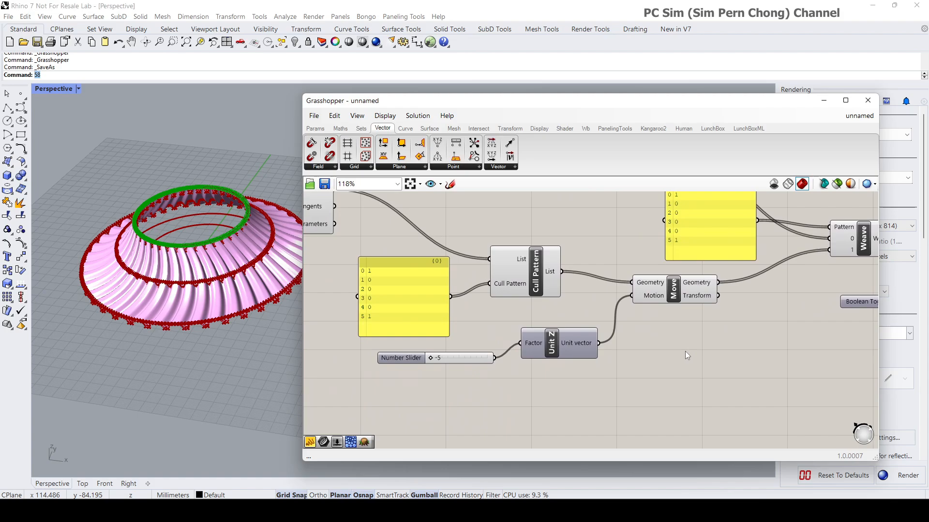
left_click(672, 289)
scroll(543, 365, "up", 5)
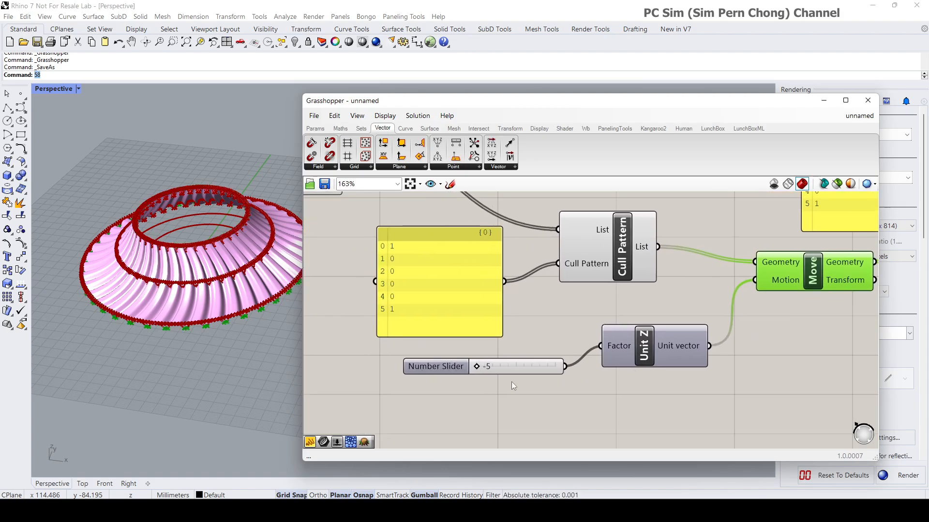
left_click_drag(457, 355, 532, 357)
scroll(203, 322, "up", 6)
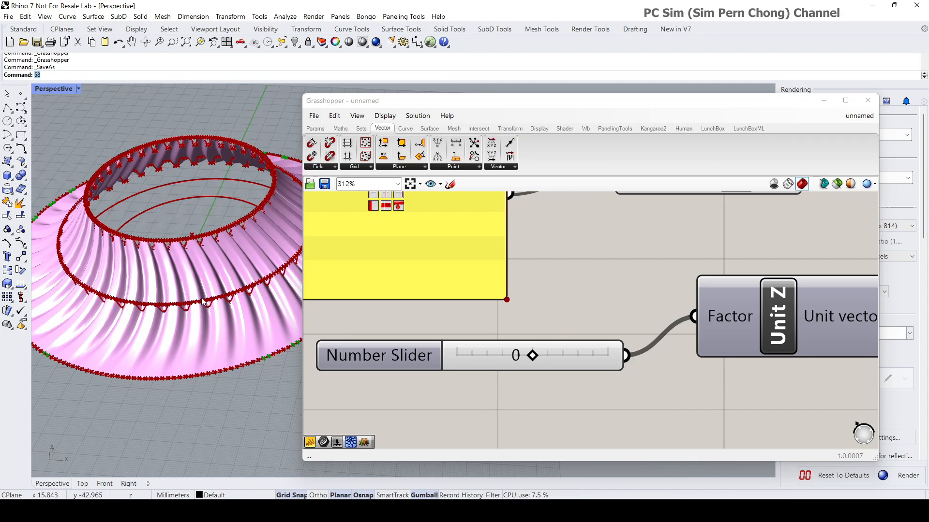
- Set Curve 2's slider feeding the Unit Z factor of its culled-point Move to 3
scroll(537, 296, "down", 5)
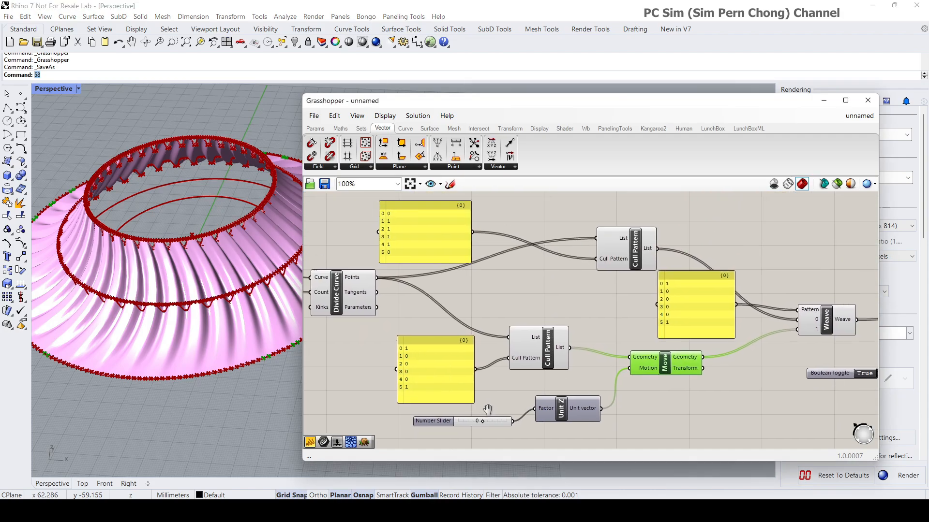
scroll(560, 398, "down", 2)
right_click_drag(570, 306, 540, 385)
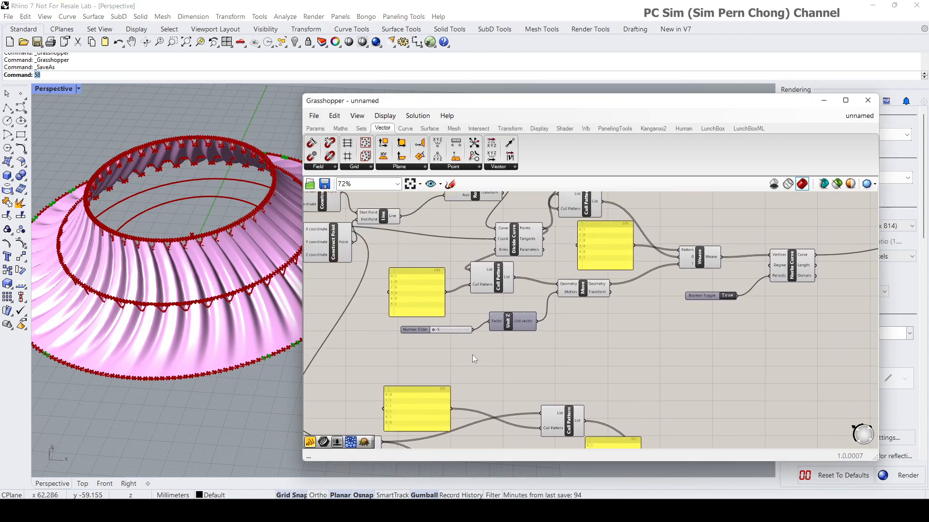
scroll(444, 339, "up", 6)
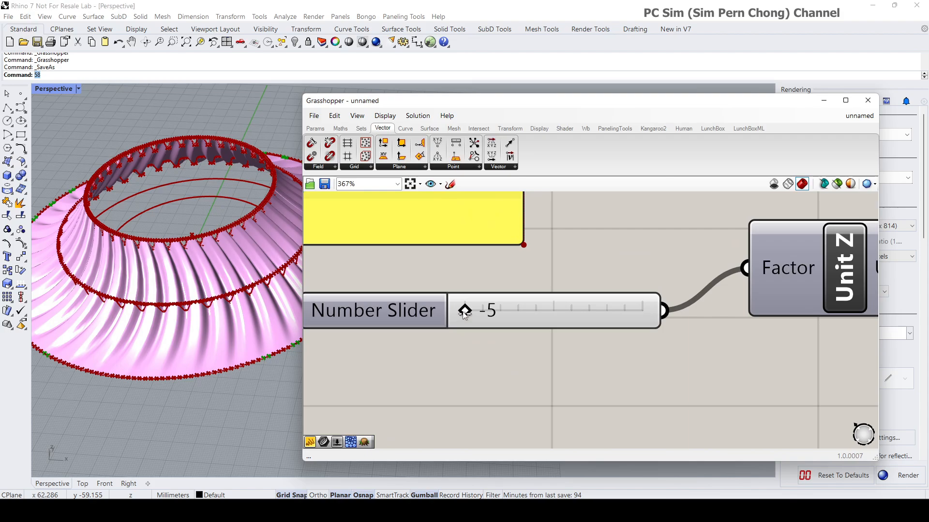
left_click_drag(464, 313, 597, 326)
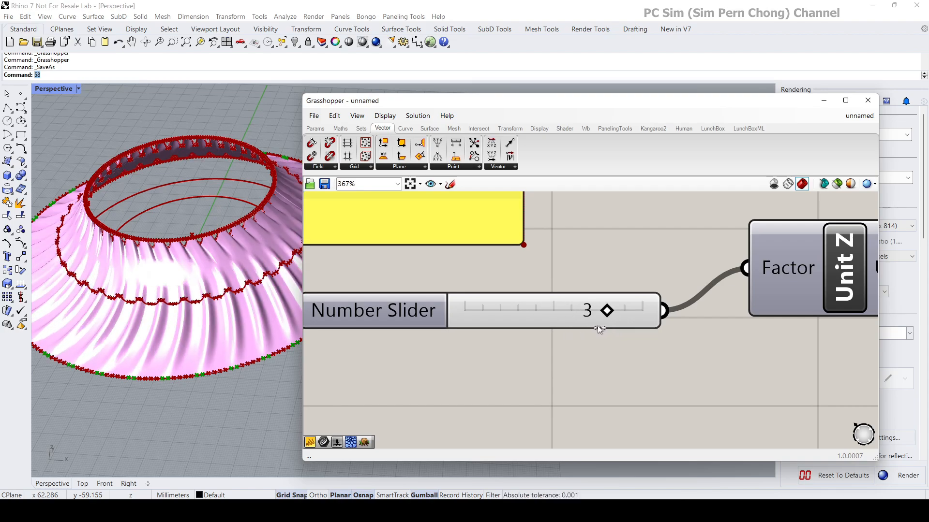
- Set Curve 1's slider feeding the Unit Z factor of its culled-point Move to 3 and inspect the surface
scroll(523, 323, "down", 7)
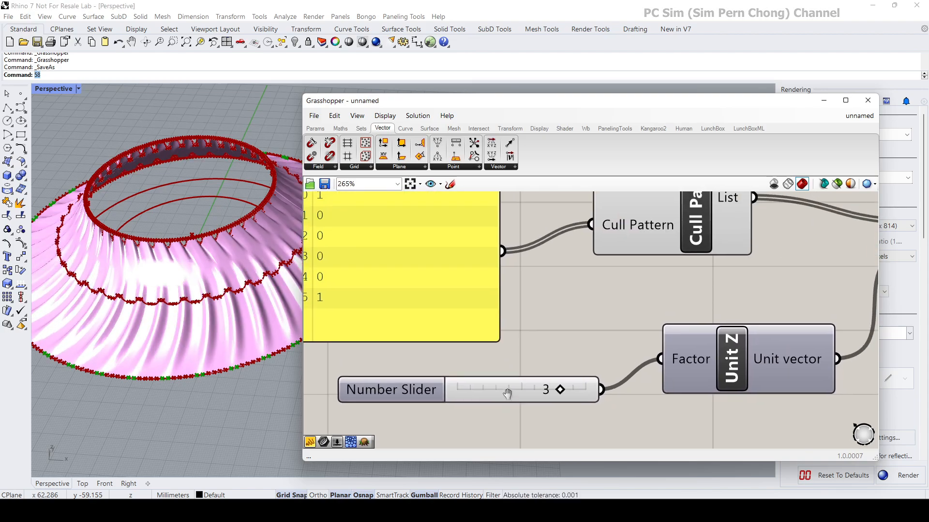
scroll(529, 331, "down", 2)
right_click_drag(541, 246, 536, 347)
right_click_drag(508, 202, 517, 297)
right_click_drag(542, 435, 509, 218)
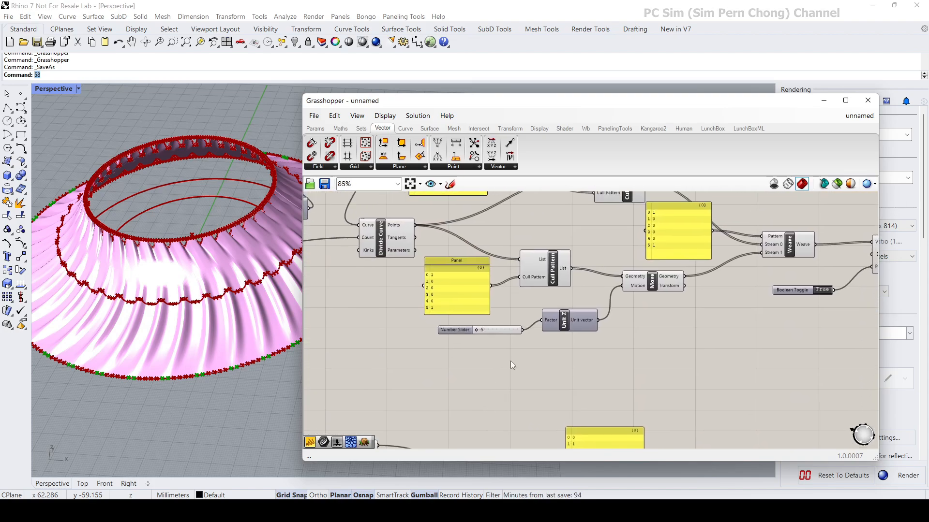
scroll(510, 359, "up", 6)
right_click_drag(510, 359, 466, 404)
scroll(433, 367, "up", 3)
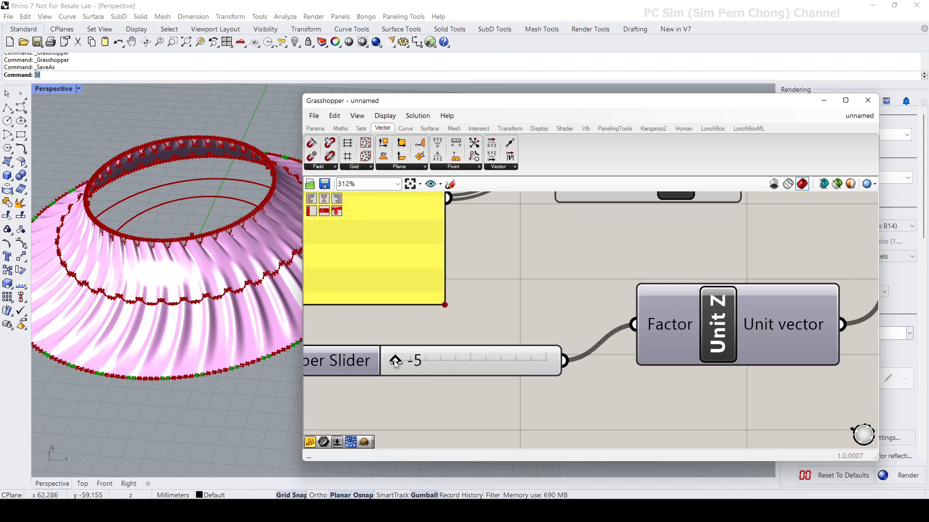
left_click_drag(398, 361, 514, 362)
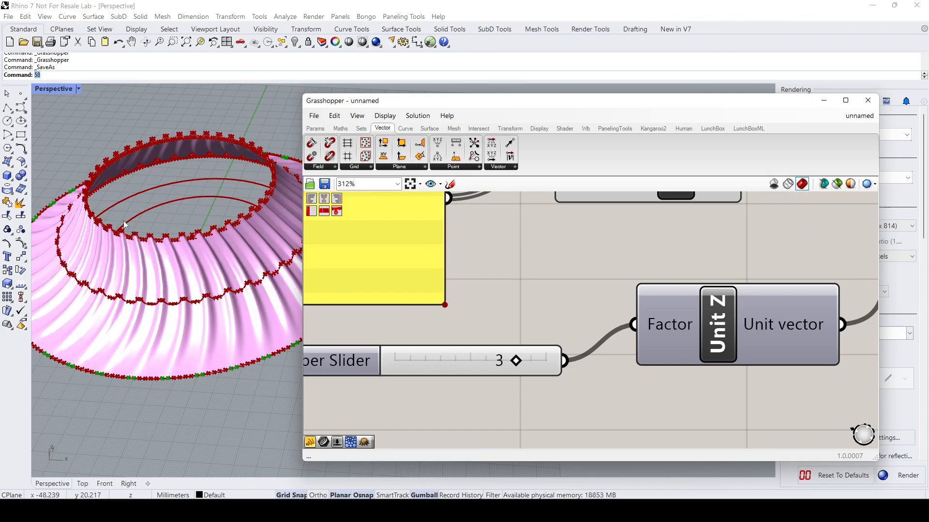
right_click_drag(116, 270, 161, 280)
scroll(475, 313, "down", 2)
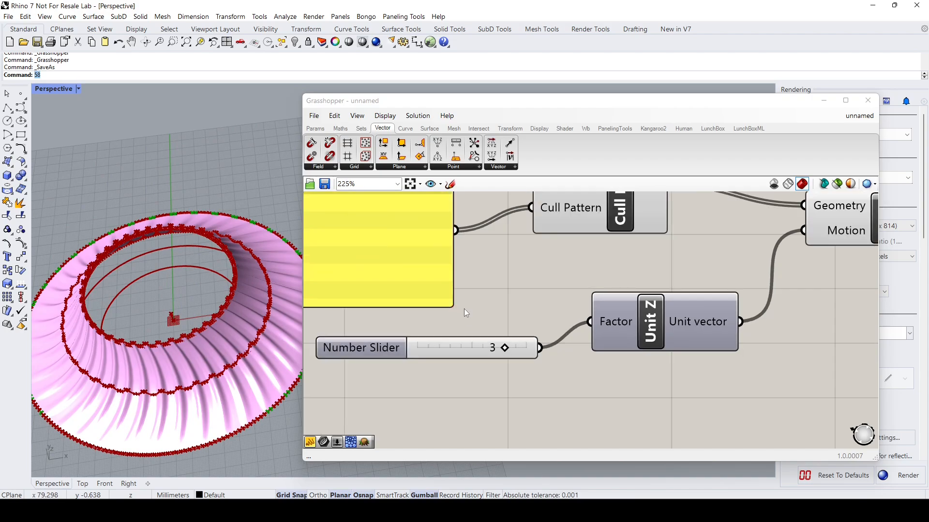
right_click_drag(256, 292, 209, 274)
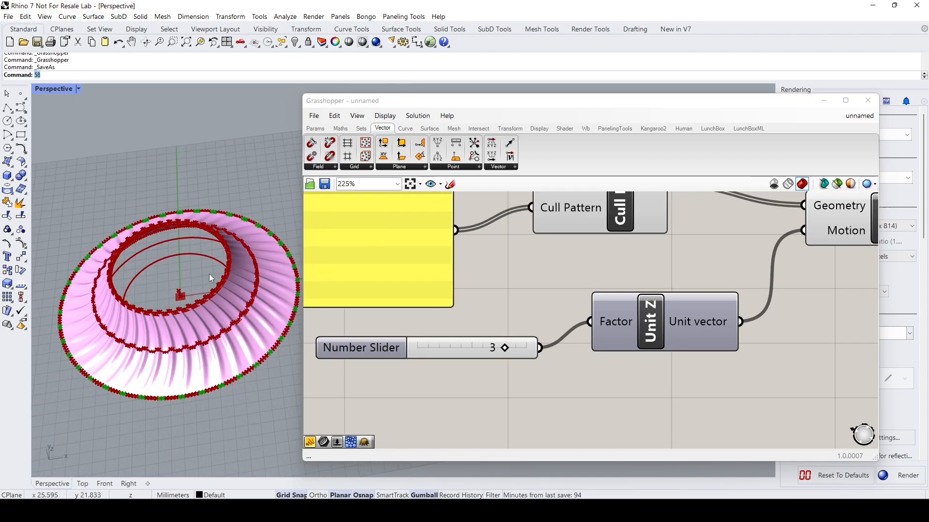